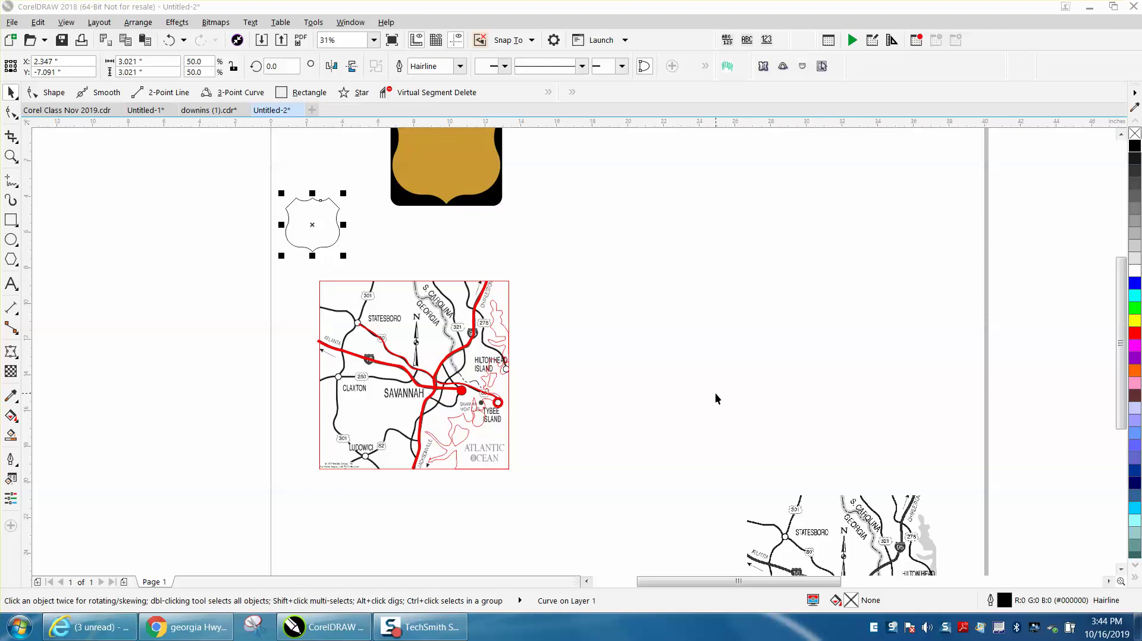
Zoom from 31% to 71% on the road map, then in closely on the route 80 area.
key("z")
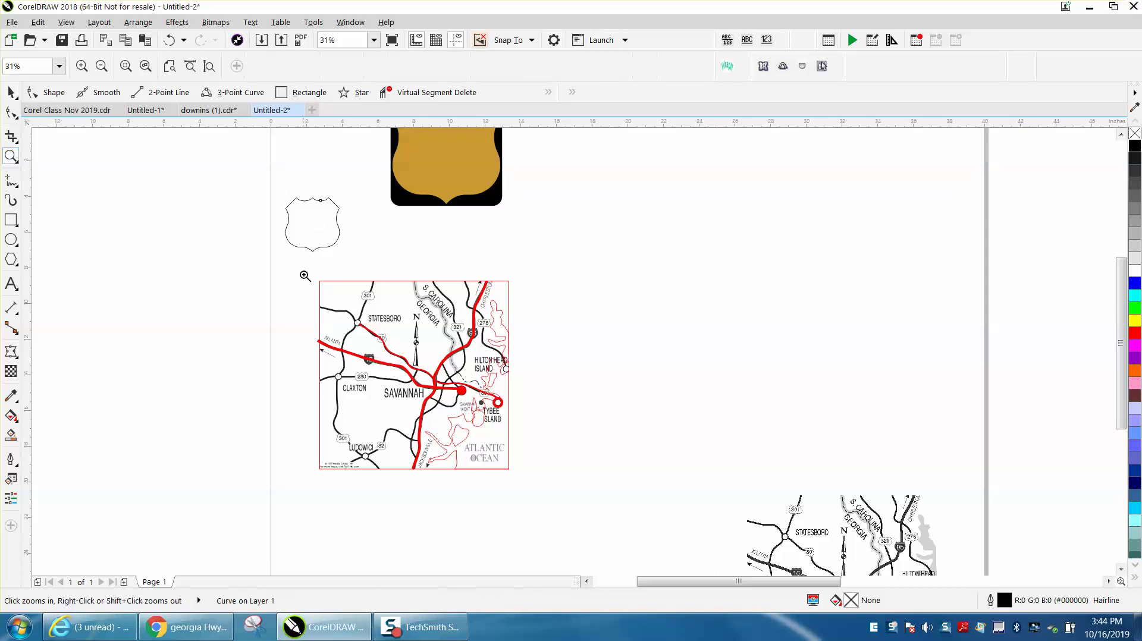
left_click_drag(305, 275, 565, 479)
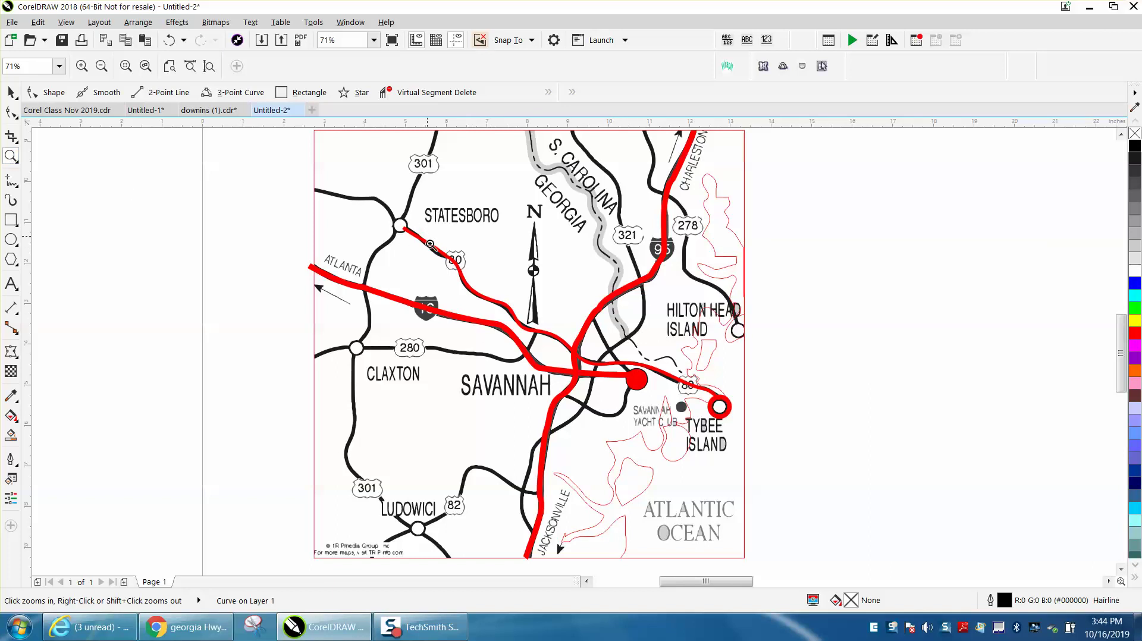
left_click_drag(430, 244, 616, 378)
Make a route 80 node a cusp and drag its handles to follow the black road.
key("F10")
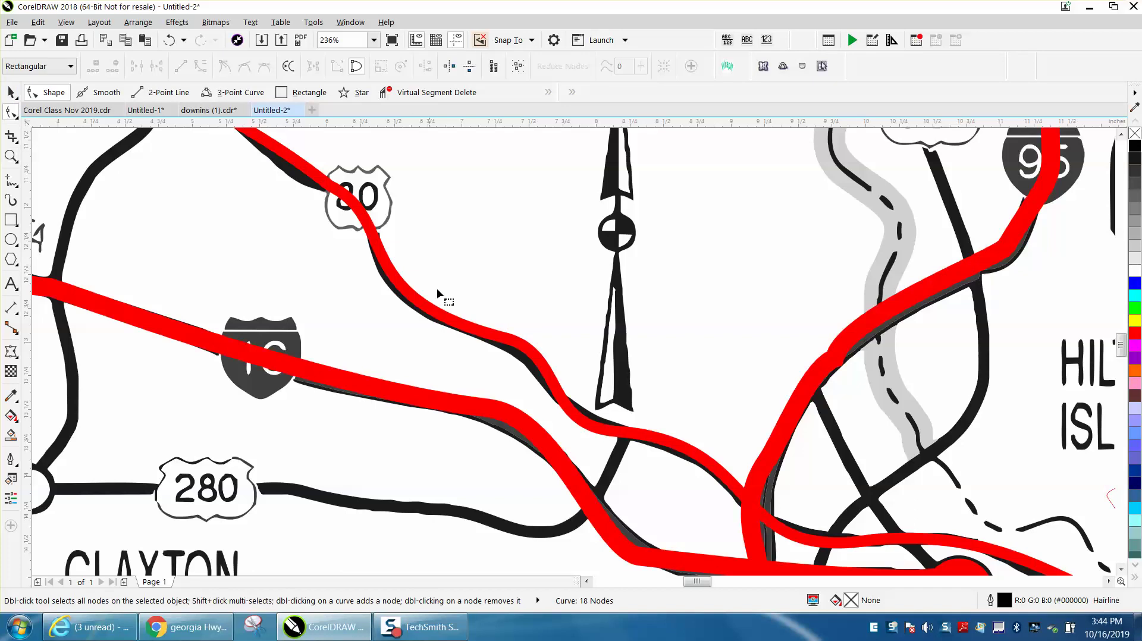
left_click(472, 329)
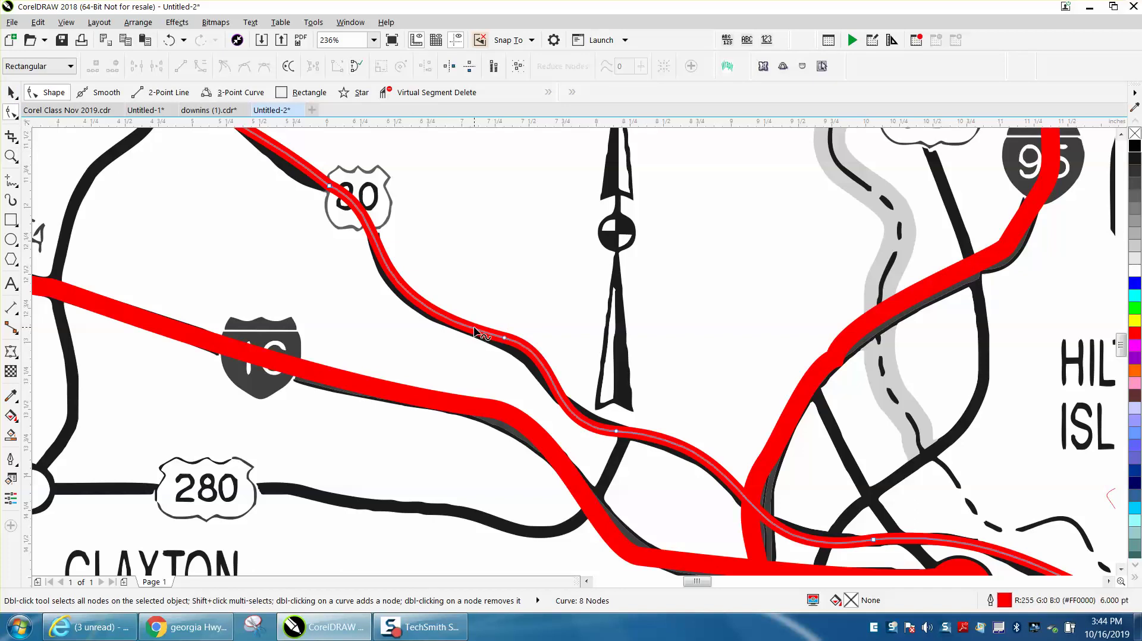
left_click(504, 338)
right_click(505, 338)
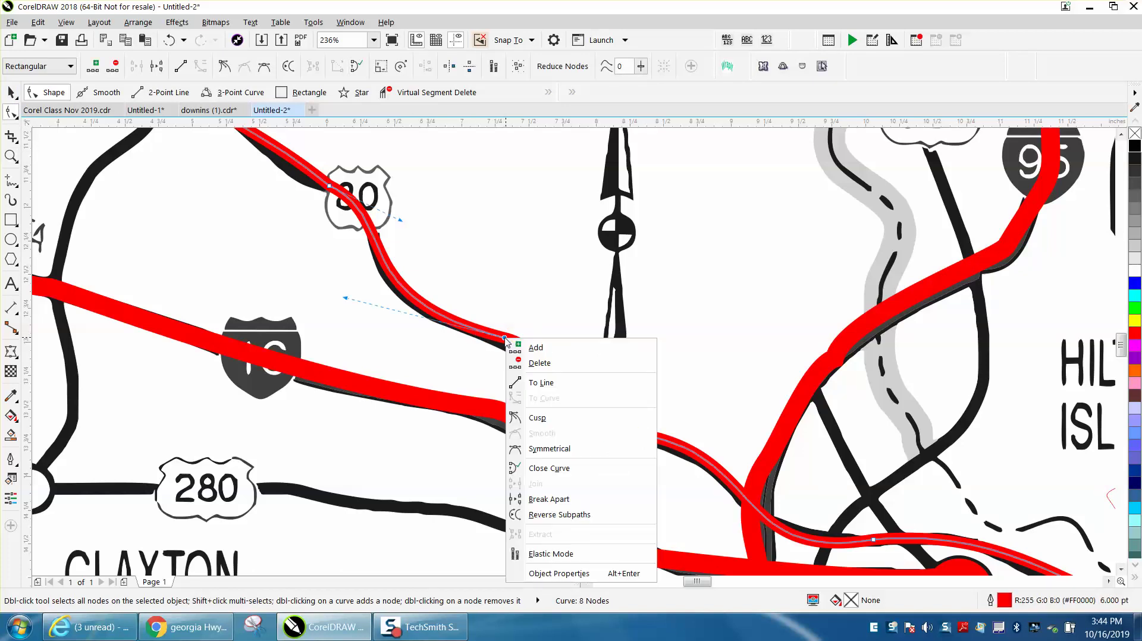
left_click(536, 420)
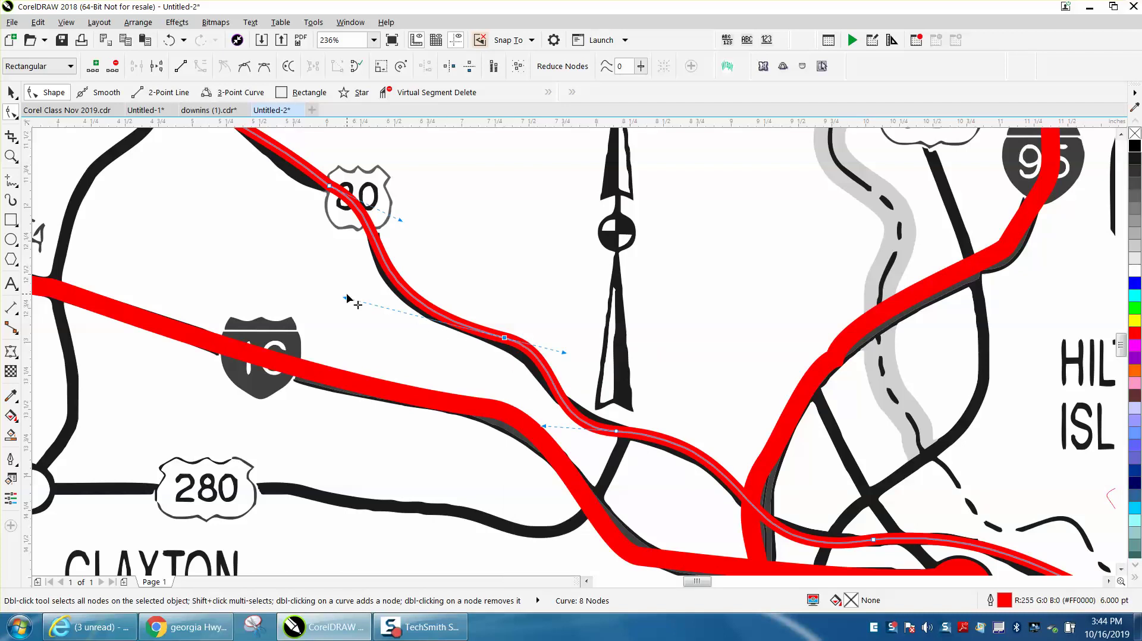
left_click_drag(343, 299, 329, 297)
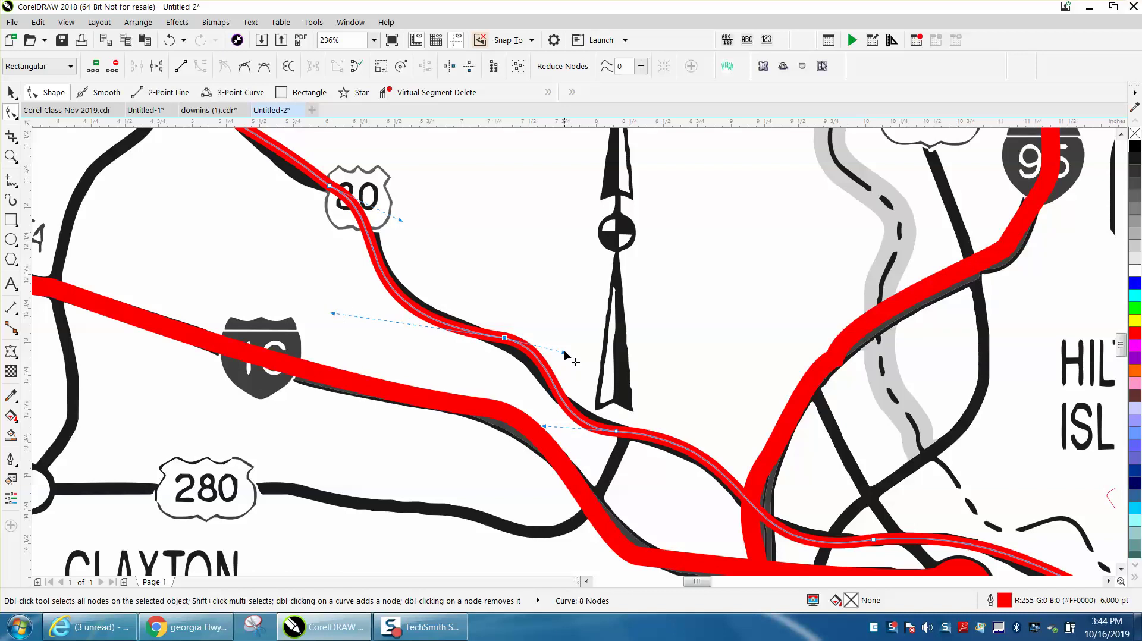
left_click_drag(564, 349, 545, 370)
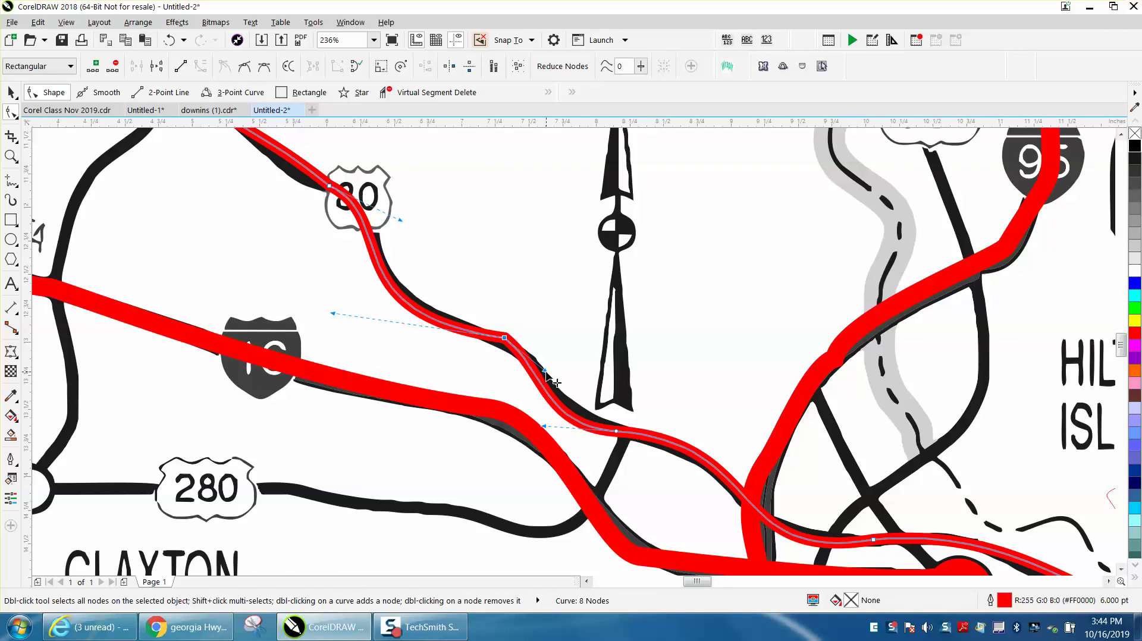
left_click_drag(543, 369, 565, 356)
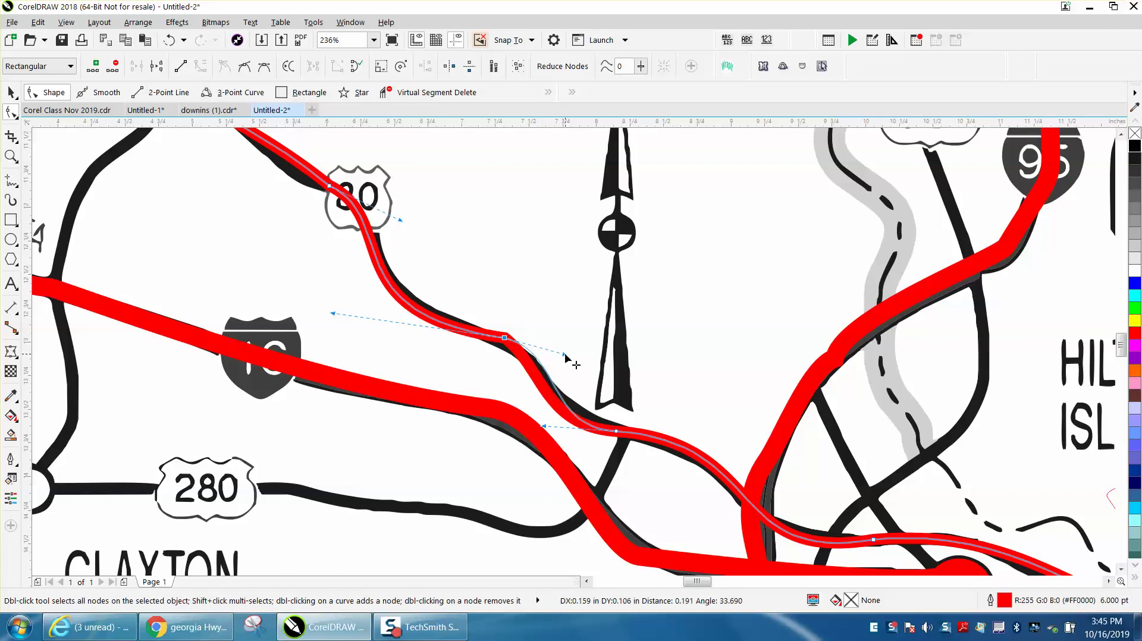
Turn the lower route 80 node into a cusp and align its handles with the road.
left_click(544, 427)
mouse_move(545, 427)
left_mouse_down()
mouse_move(524, 422)
mouse_move(534, 401)
mouse_move(544, 446)
mouse_move(534, 429)
left_mouse_up()
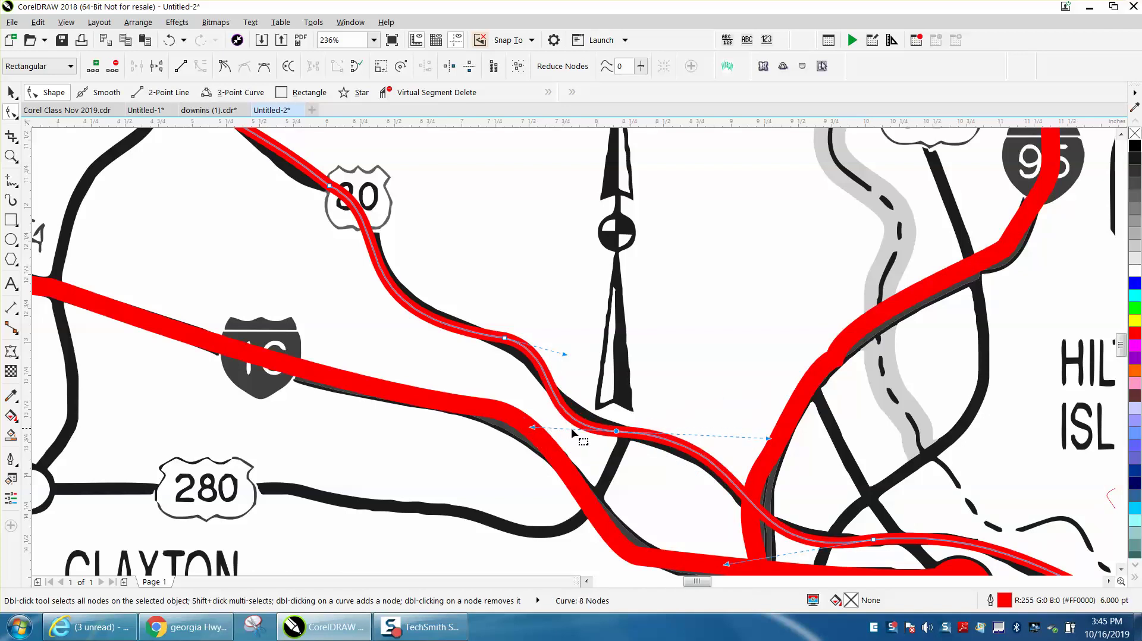
right_click(619, 437)
left_click(644, 264)
left_click_drag(531, 427, 544, 406)
left_click_drag(562, 352, 545, 370)
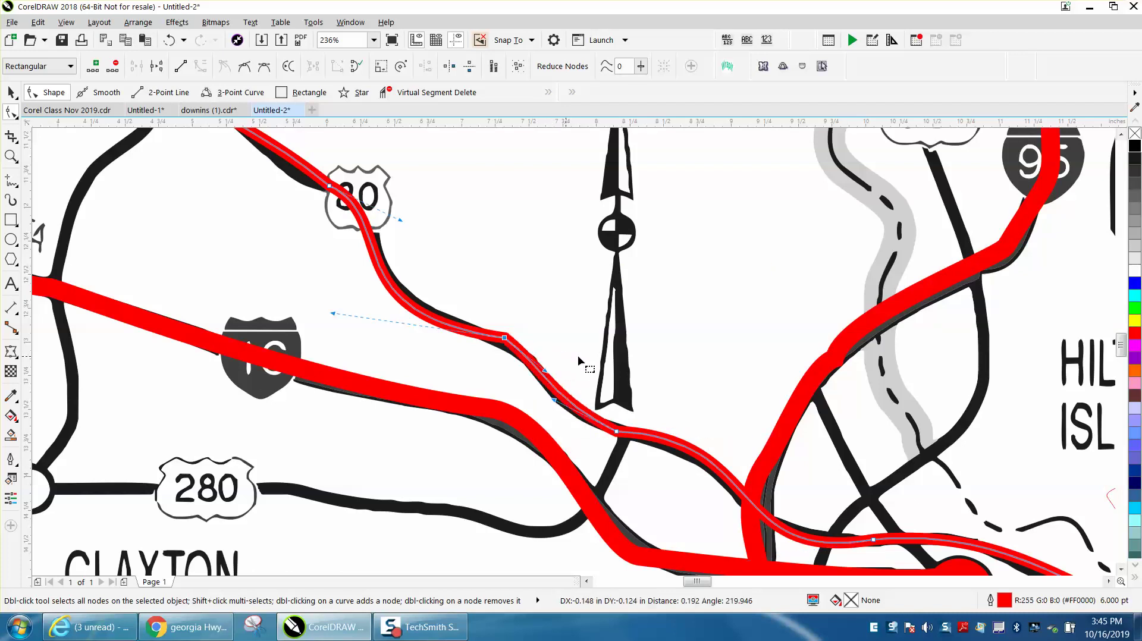
Move the small empty shield outline onto the map near US 80.
scroll(505, 333, "down", 3)
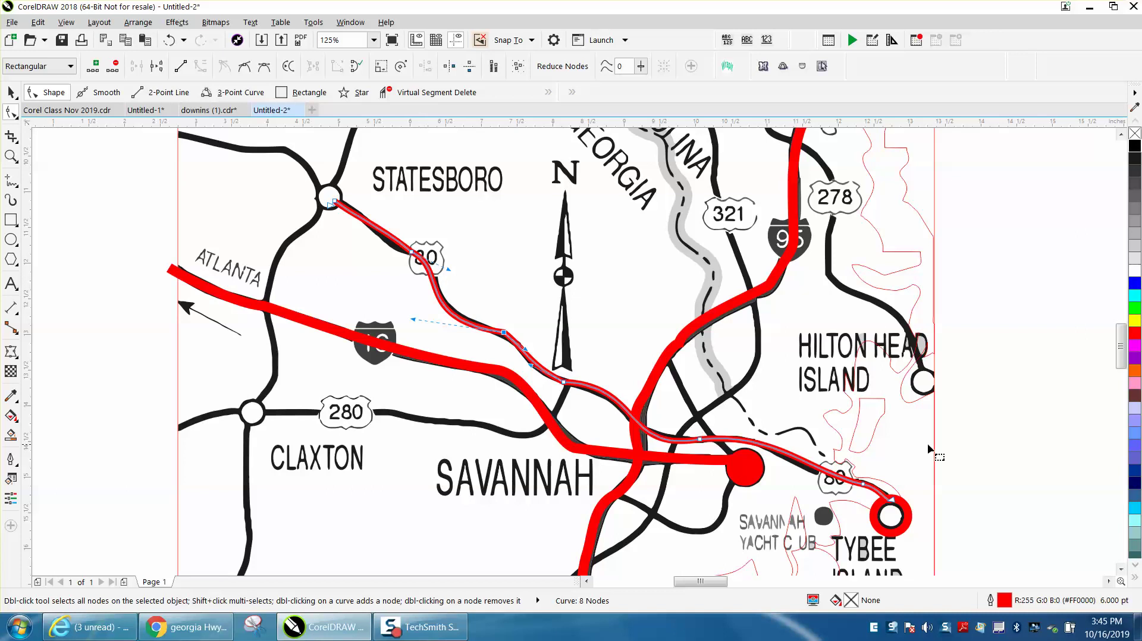
scroll(1118, 357, "up", 1)
scroll(1118, 357, "up", 5)
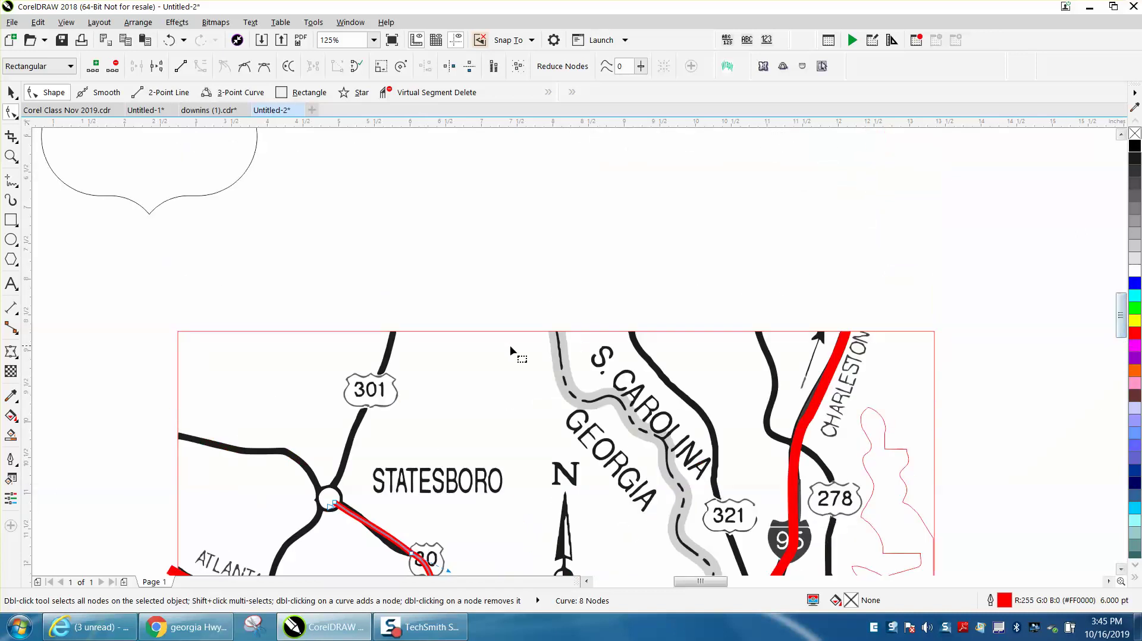
scroll(342, 253, "down", 4)
left_click(11, 92)
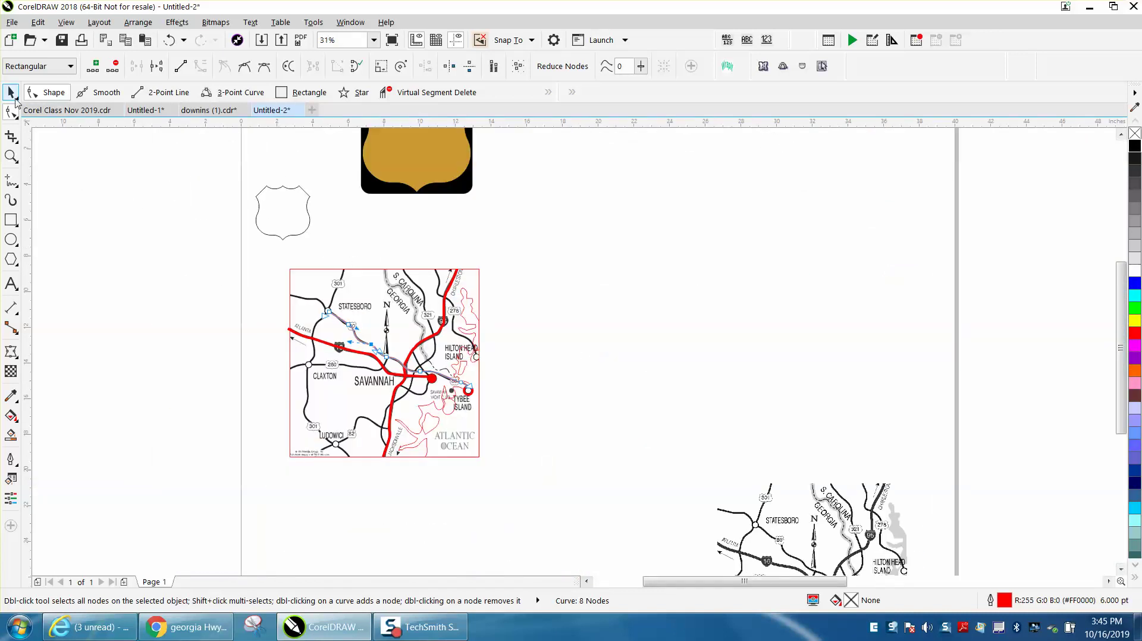
left_click(306, 199)
scroll(307, 200, "up", 2)
mouse_move(320, 169)
left_mouse_down()
mouse_move(255, 222)
mouse_move(242, 256)
mouse_move(411, 408)
mouse_move(419, 443)
left_mouse_up()
Scale the shield to match the US 80 marker and place it beside the marker.
left_click(11, 157)
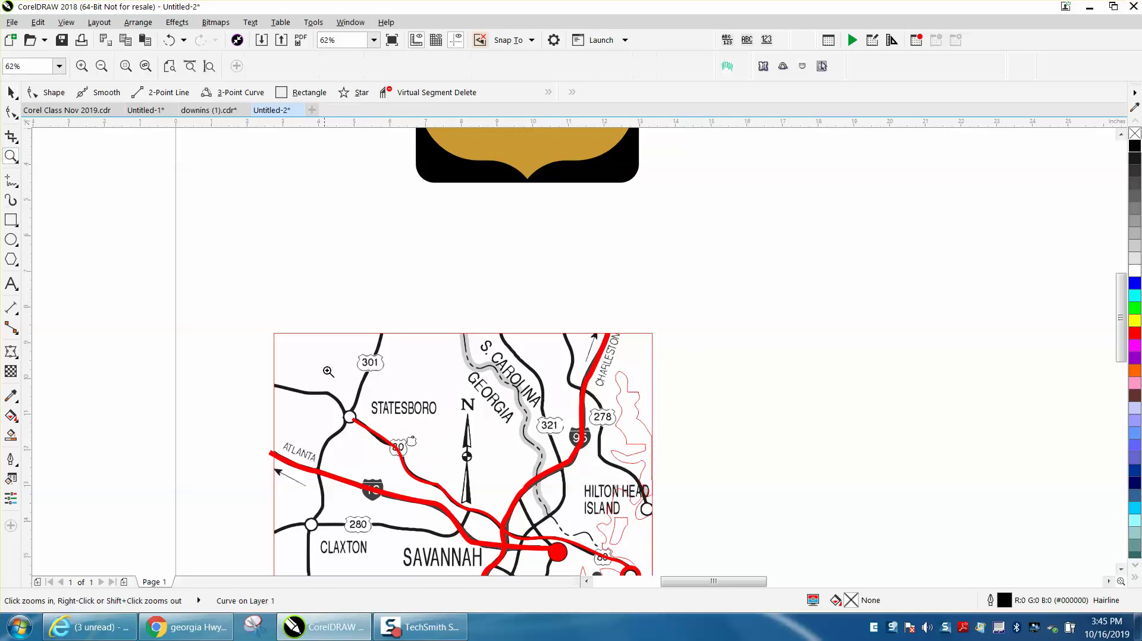
left_click_drag(360, 399, 501, 503)
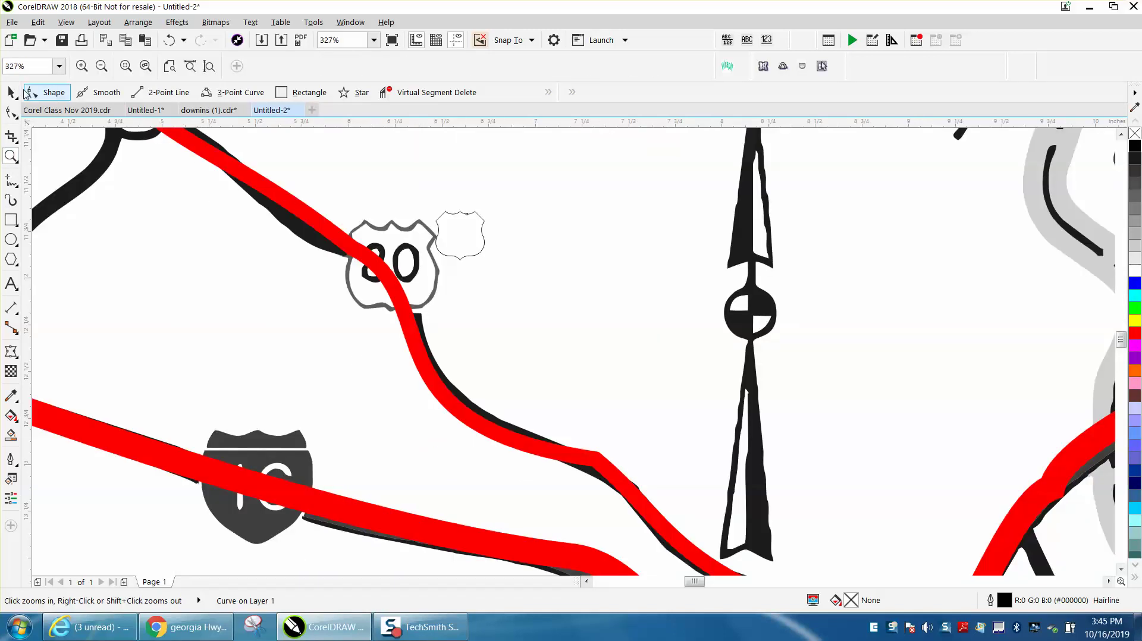
left_click(11, 92)
left_click_drag(489, 266, 530, 304)
left_click_drag(483, 257, 528, 272)
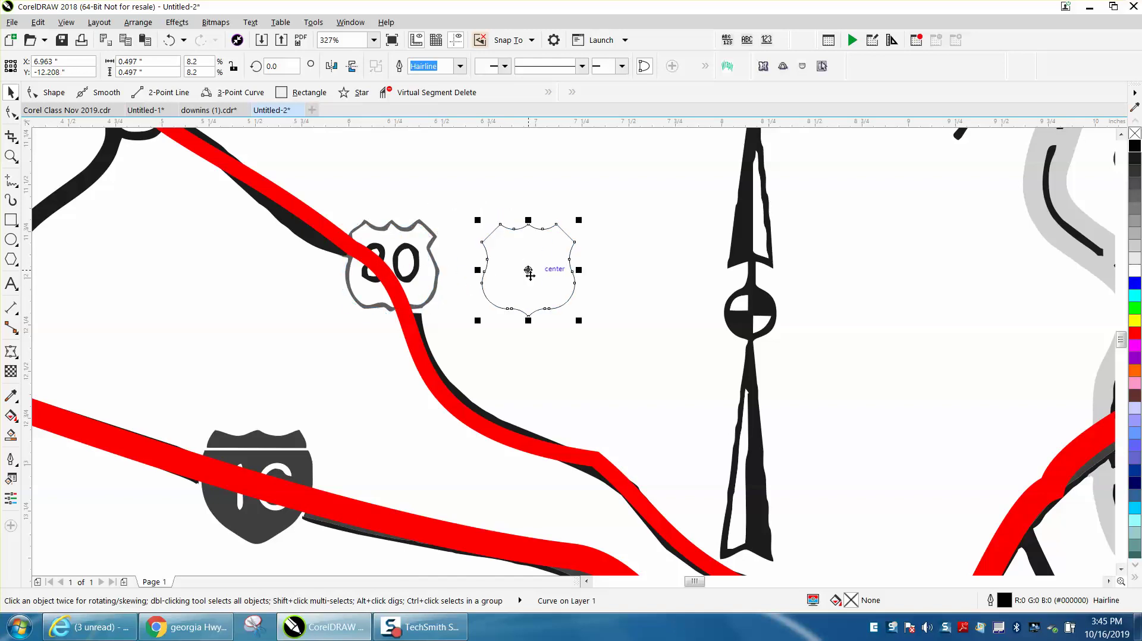
Place two copies of the shield to the left of the map.
scroll(567, 278, "down", 4)
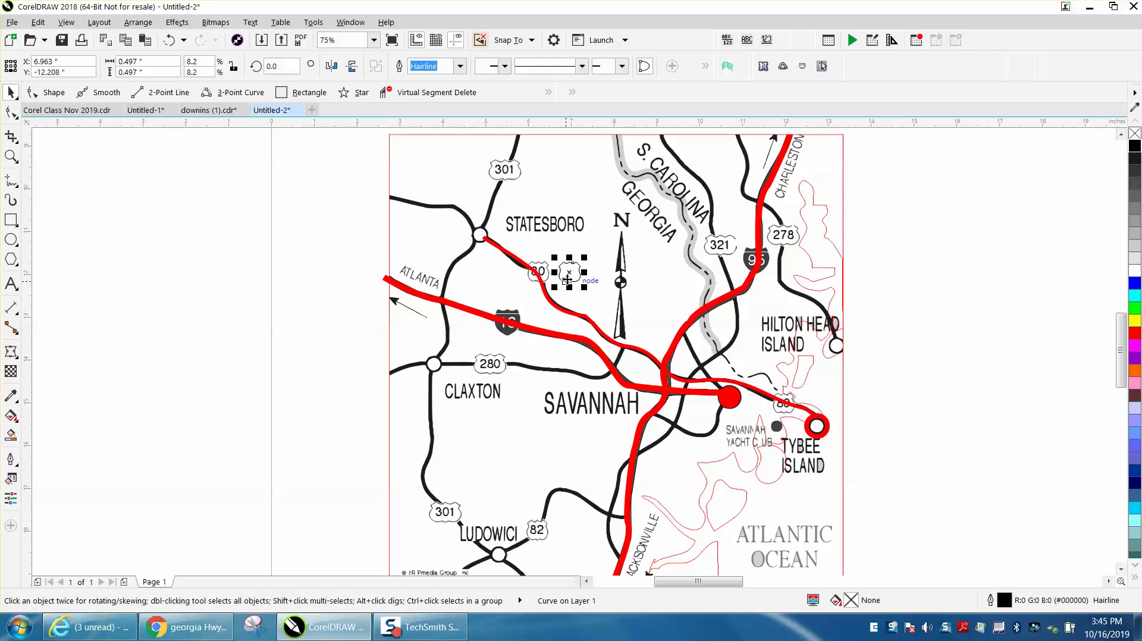
left_click_drag(567, 279, 310, 262)
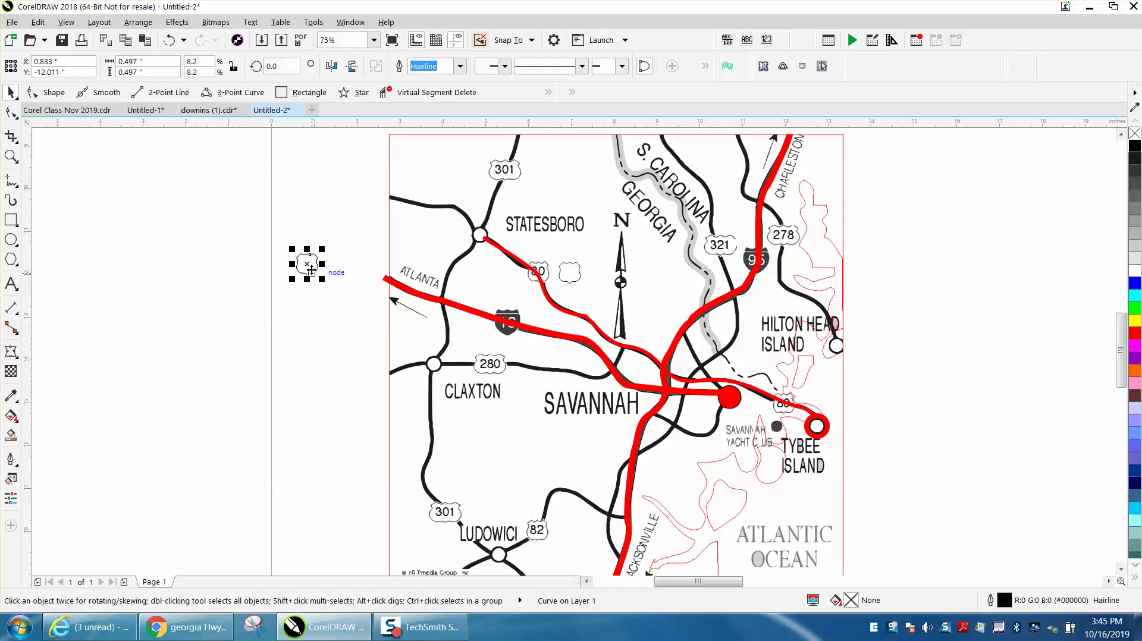
left_click_drag(315, 273, 237, 258)
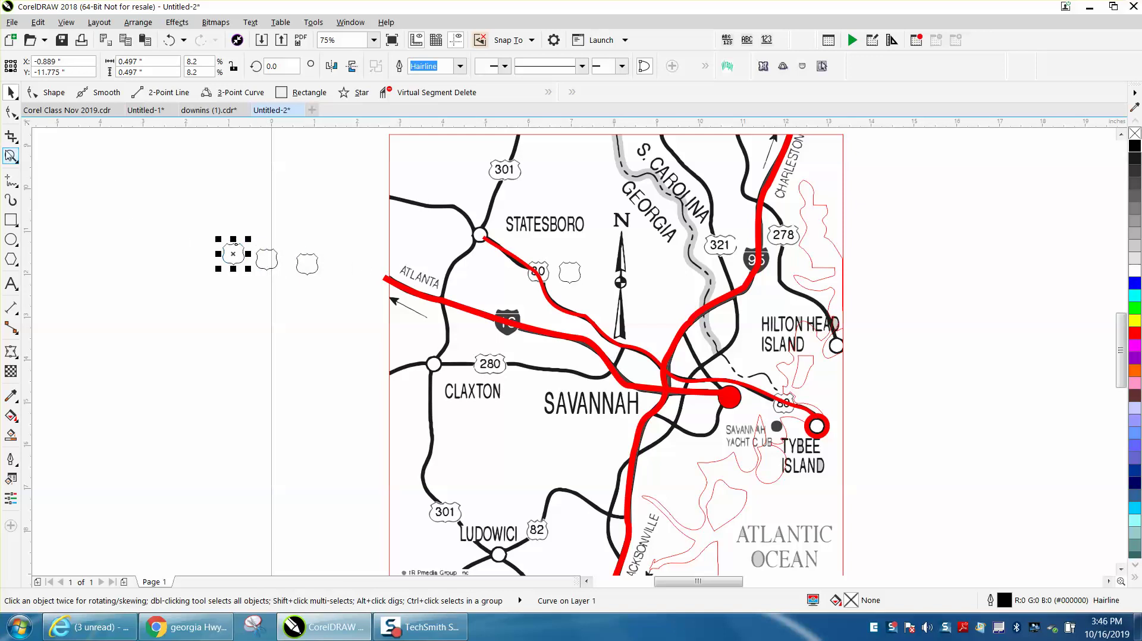
left_click(10, 157)
Give the shield beside US 80 a 1.5 pt outline and move it onto the 80 marker.
left_click_drag(515, 253, 672, 353)
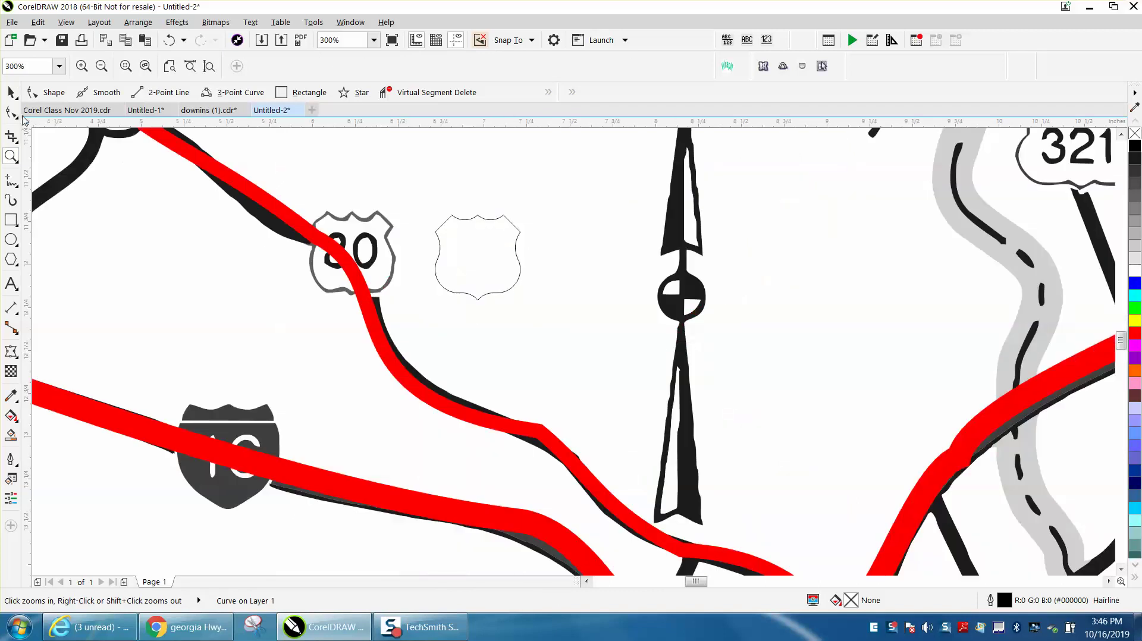
left_click(11, 92)
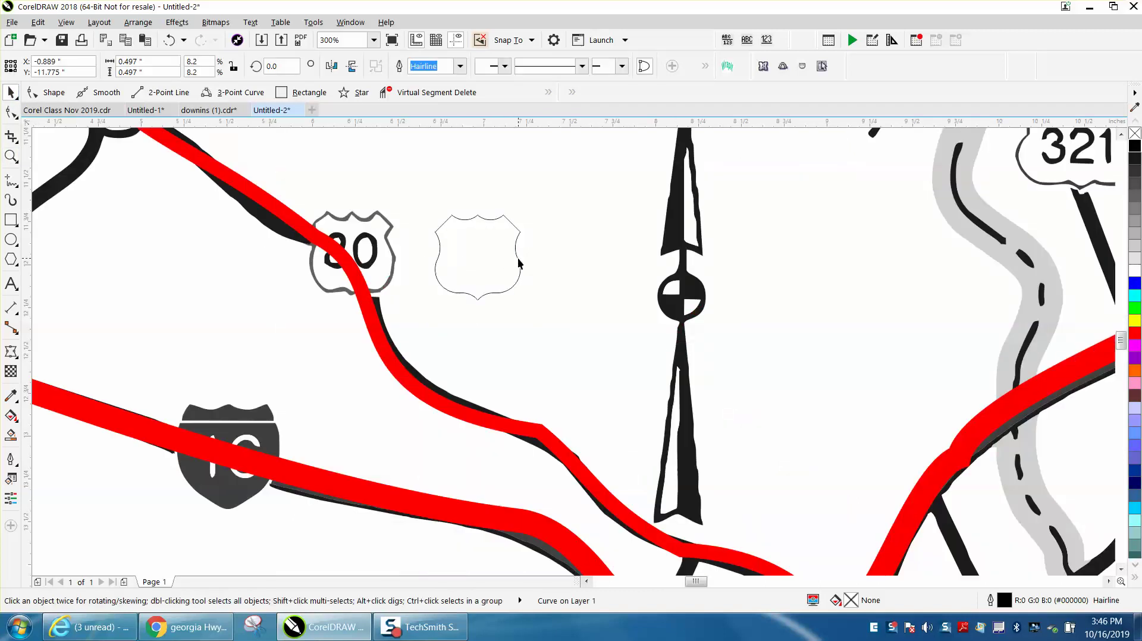
left_click(518, 258)
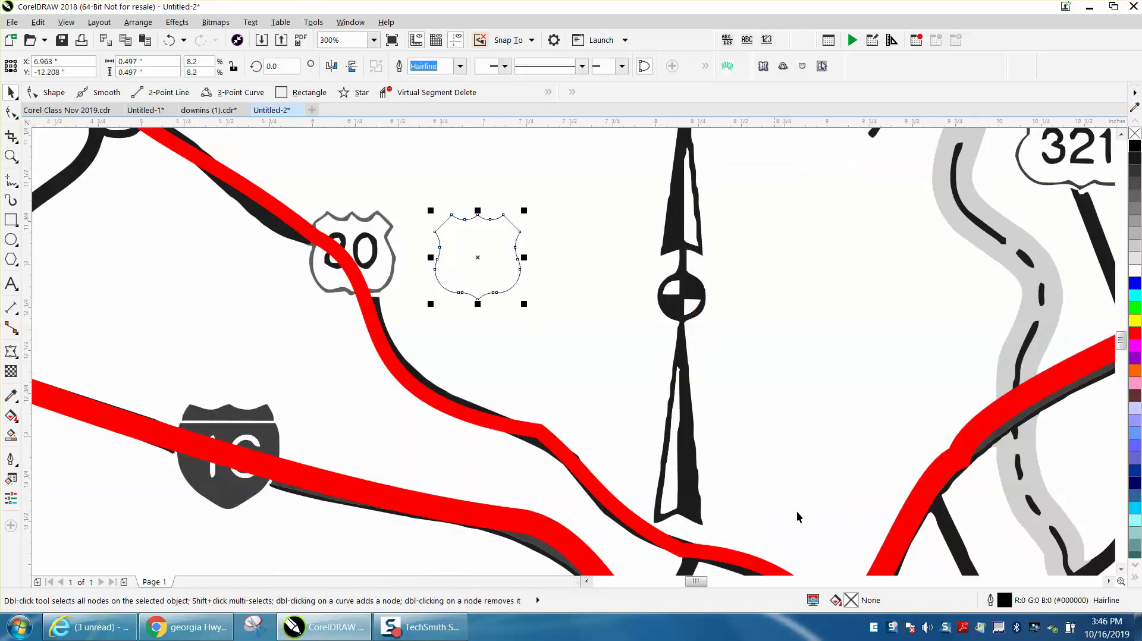
double_click(1005, 602)
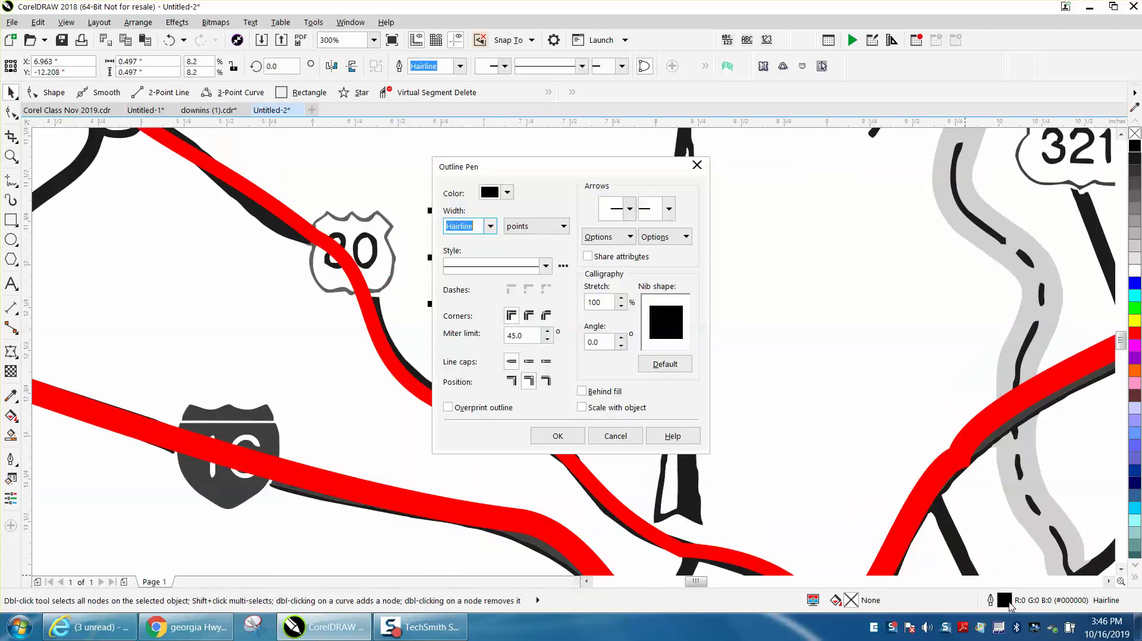
left_click(490, 228)
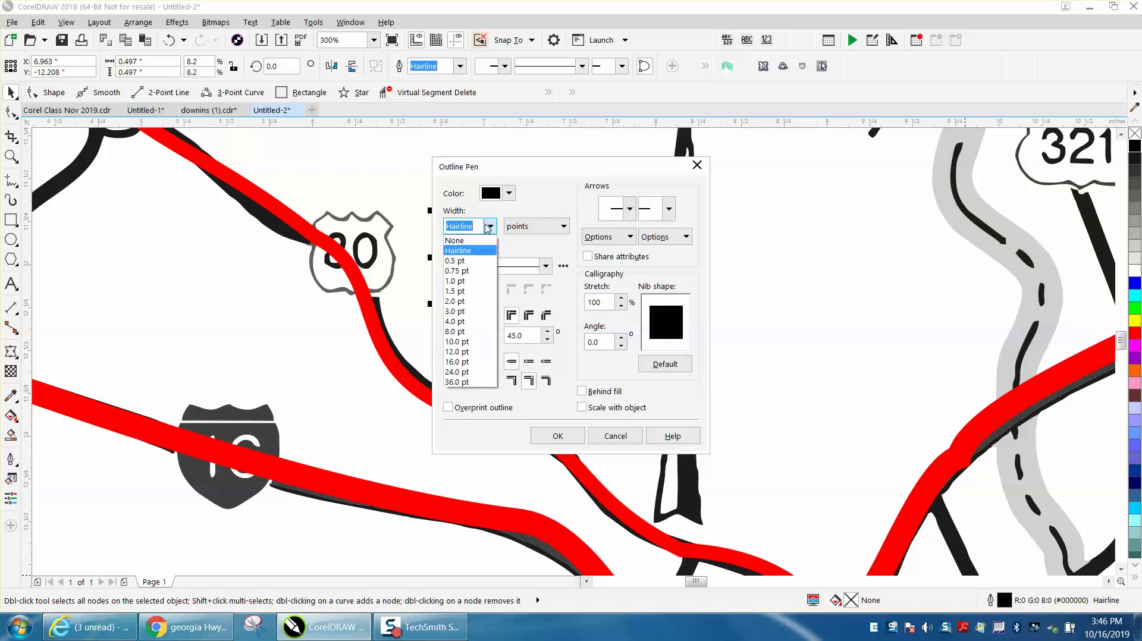
left_click(462, 292)
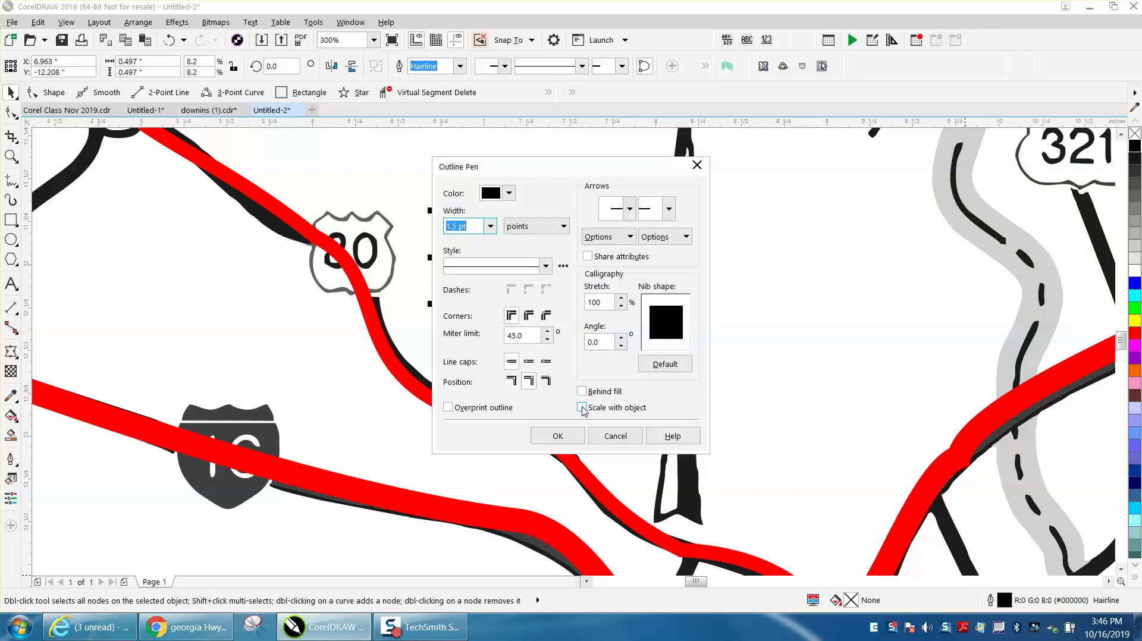
left_click(559, 436)
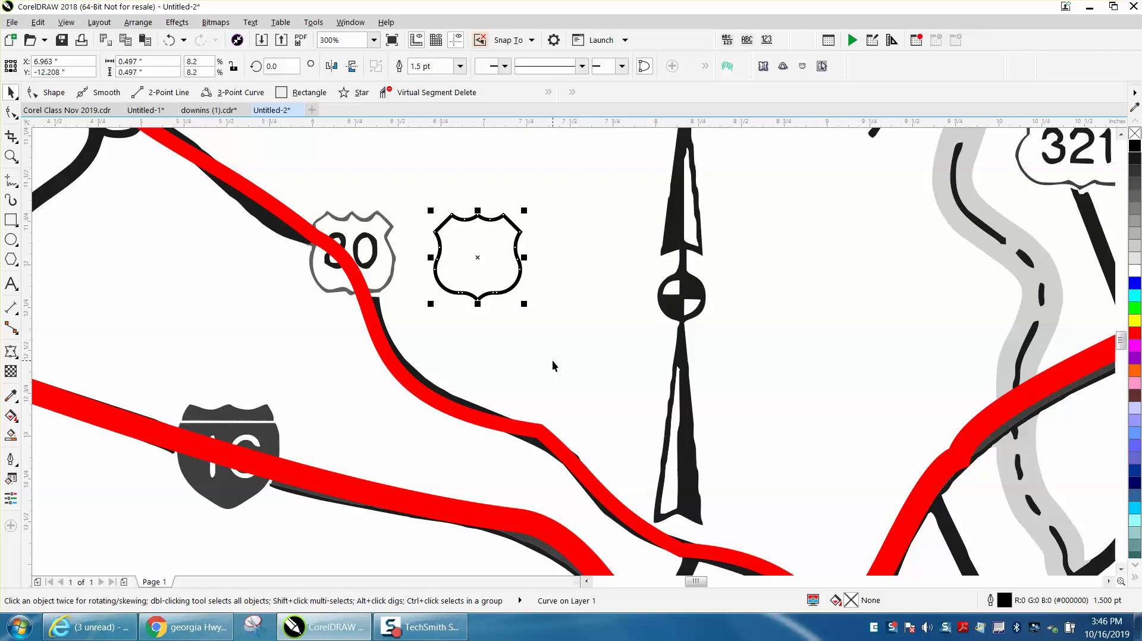
left_click_drag(477, 257, 344, 259)
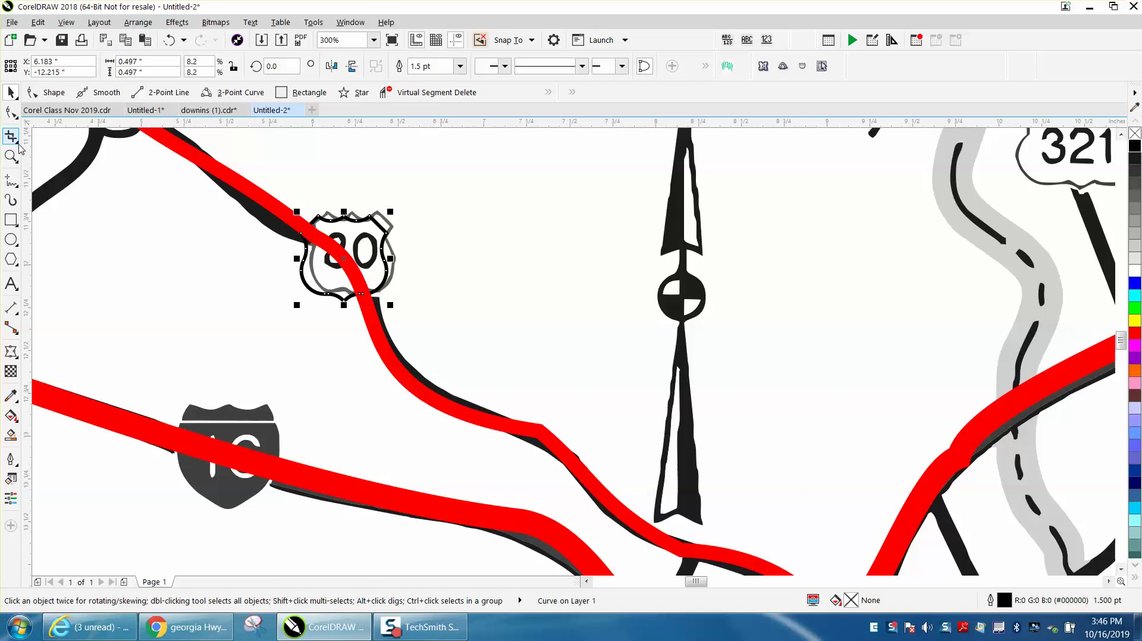
Use Virtual Segment Delete to remove the red road crossing the 80 shield, including inside the 8.
left_click(20, 148)
left_click(54, 168)
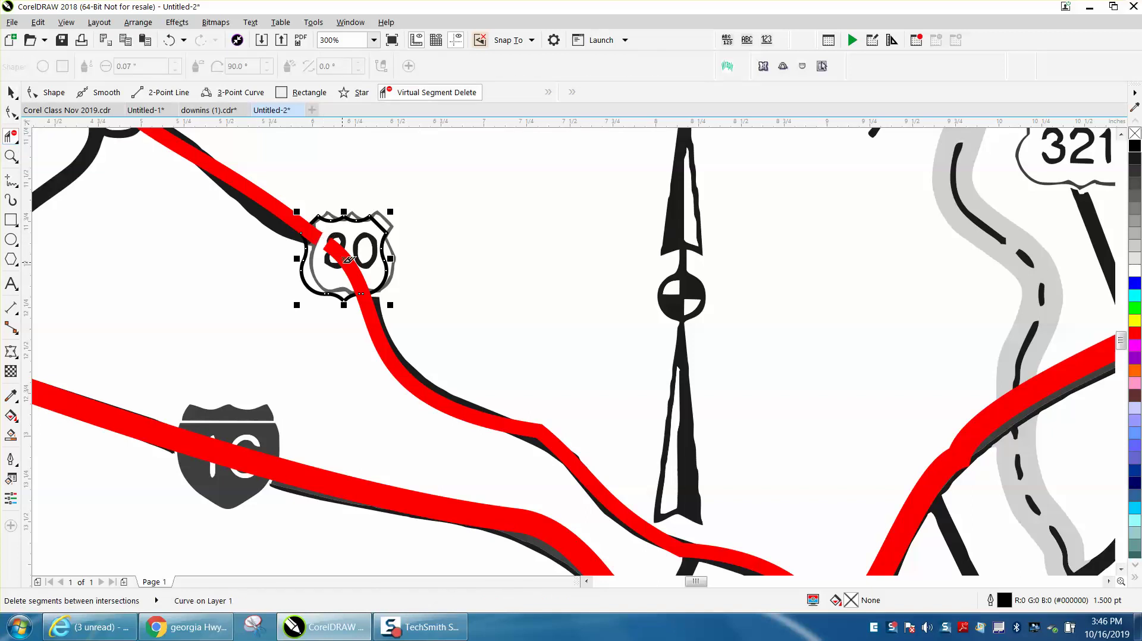
left_click(358, 268)
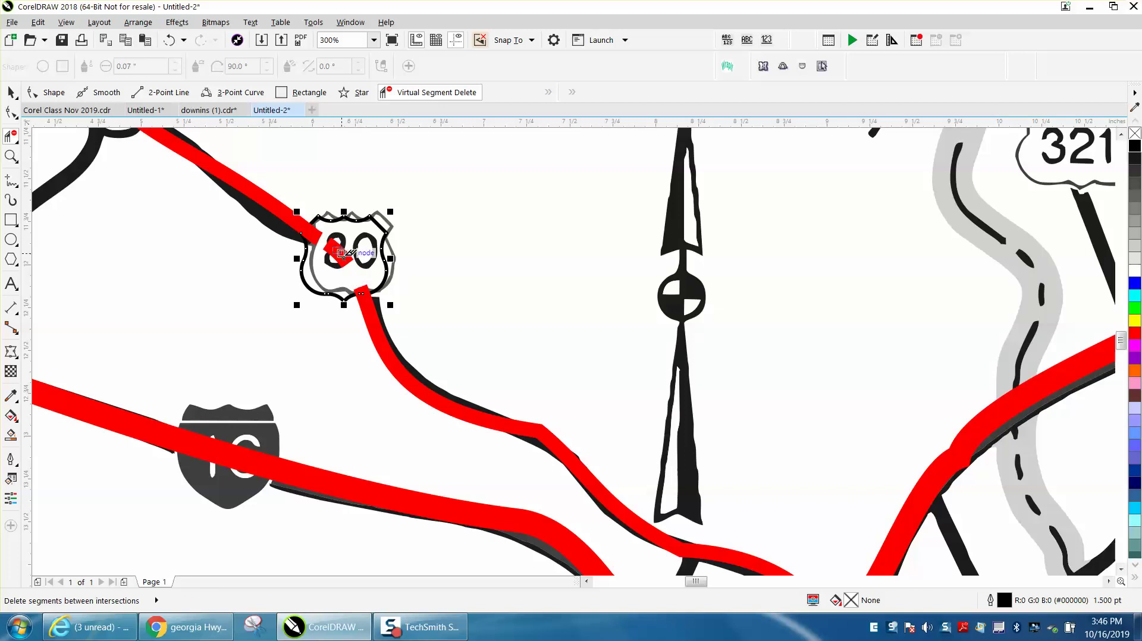
left_click(351, 252)
left_click(345, 259)
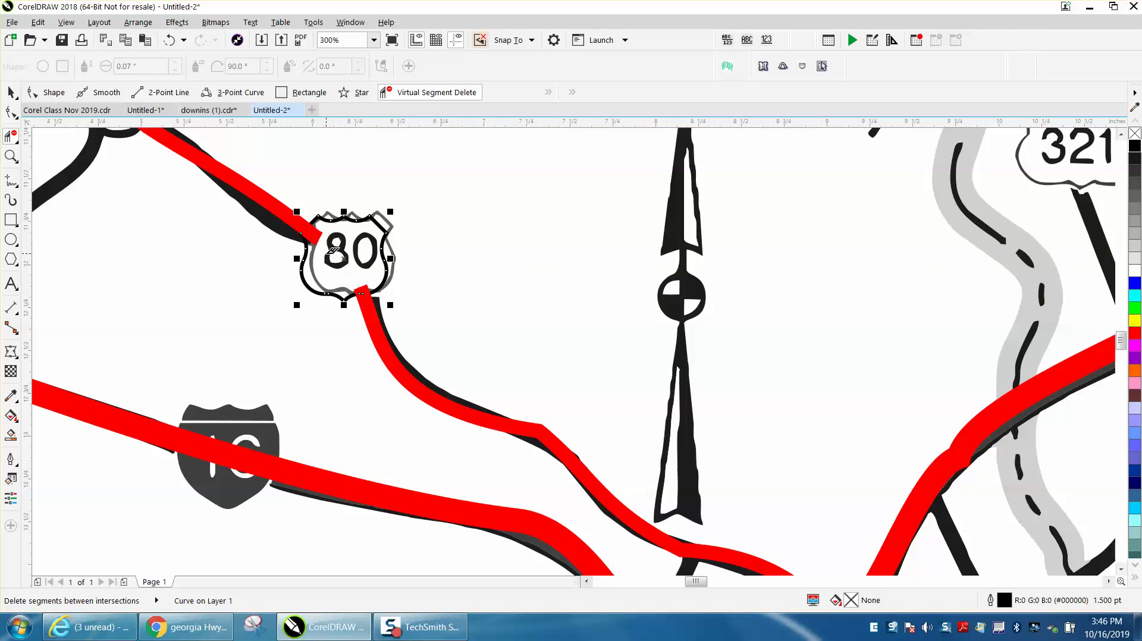
scroll(334, 251, "down", 4)
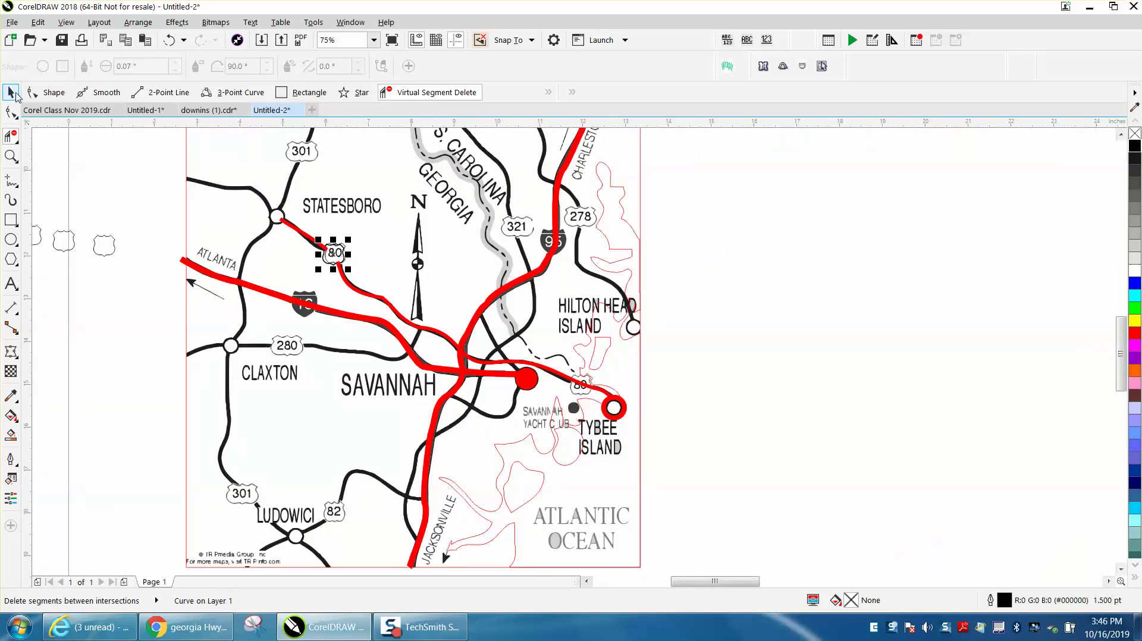
With nothing selected, set the nudge distance to 12 inches.
left_click(12, 93)
scroll(682, 335, "down", 1)
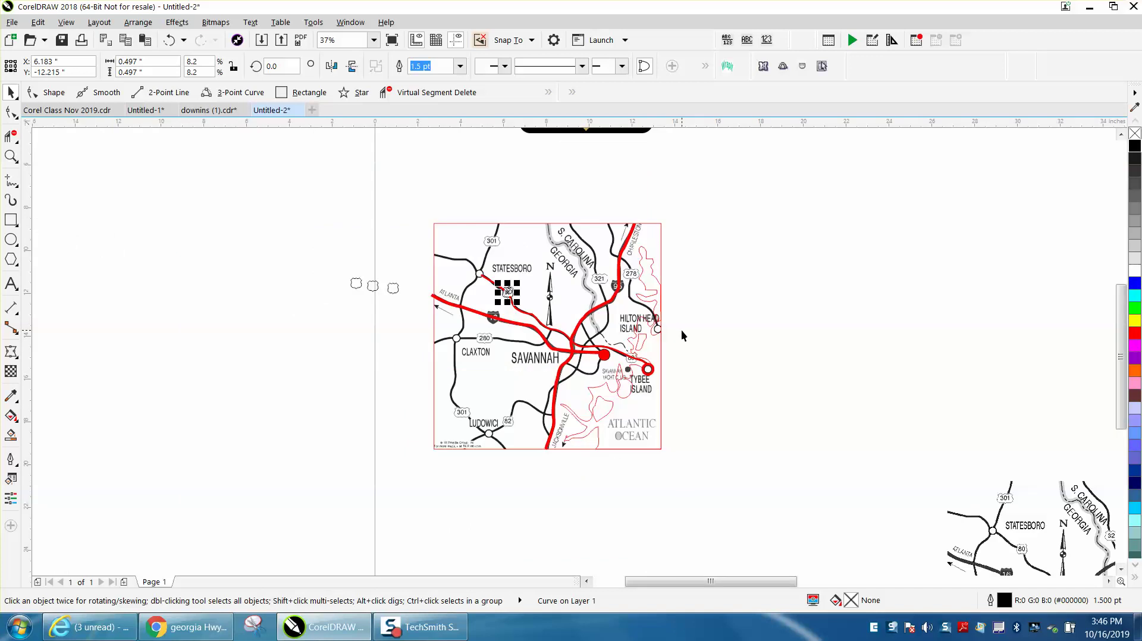
left_click(652, 272)
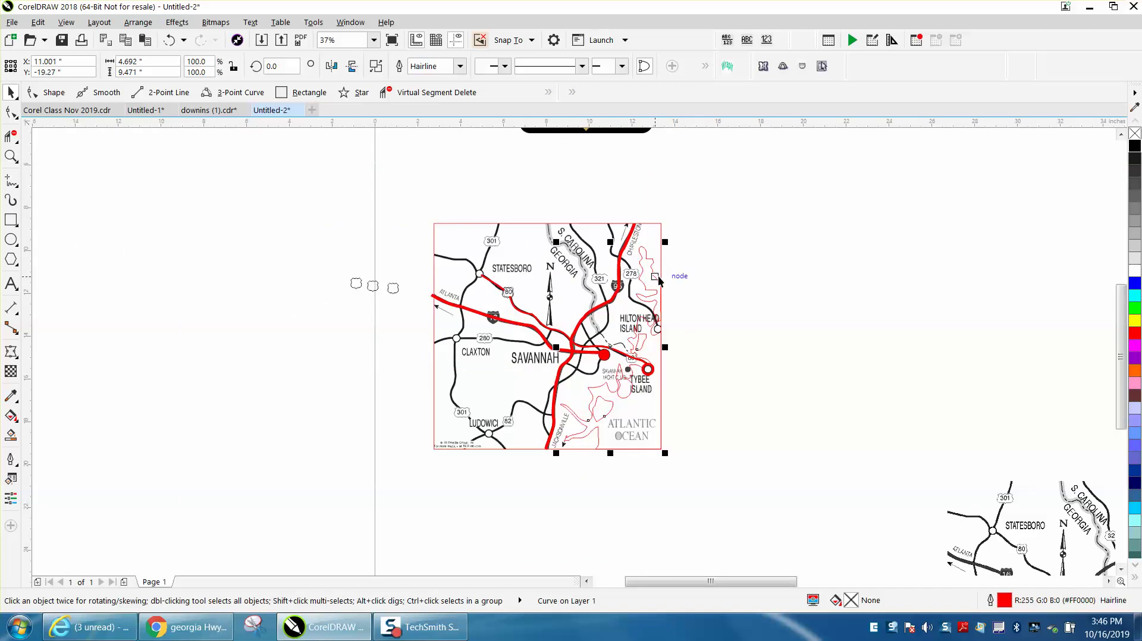
left_click(676, 216)
left_click(419, 66)
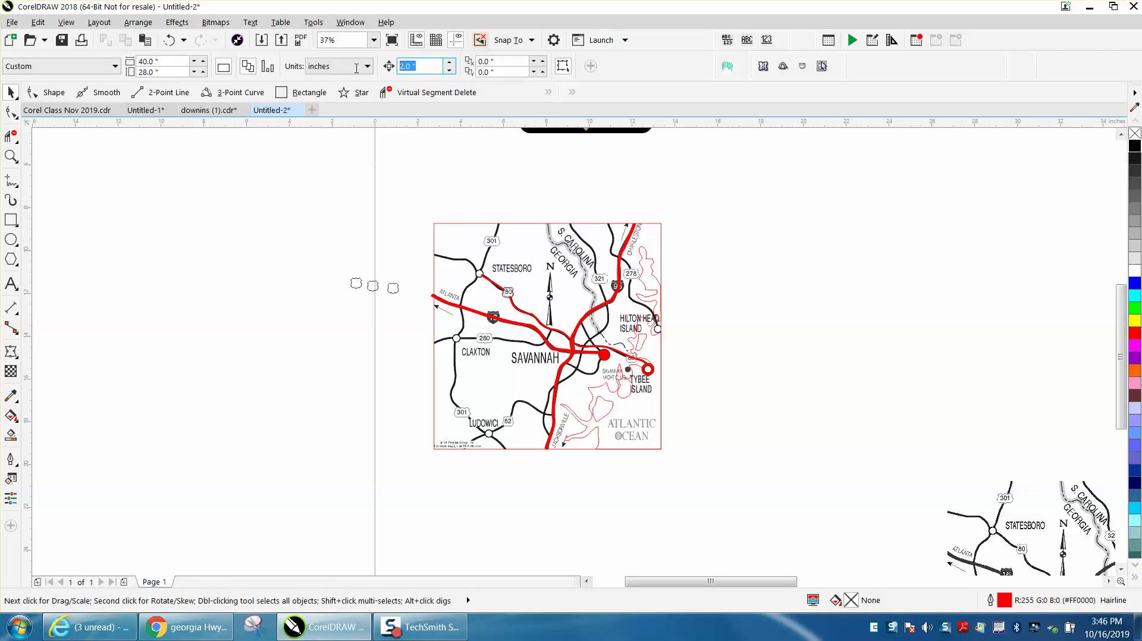
type("12")
Nudge the coastline, I-95, US-80 route and Tybee circle 12 inches right.
left_click(661, 285)
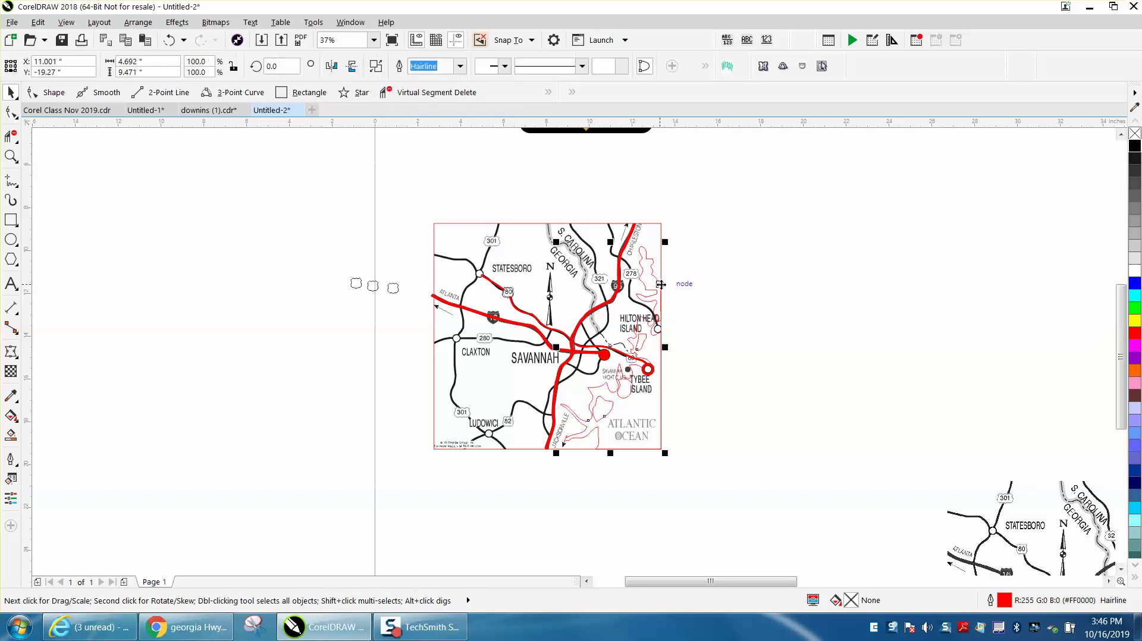
key("Right")
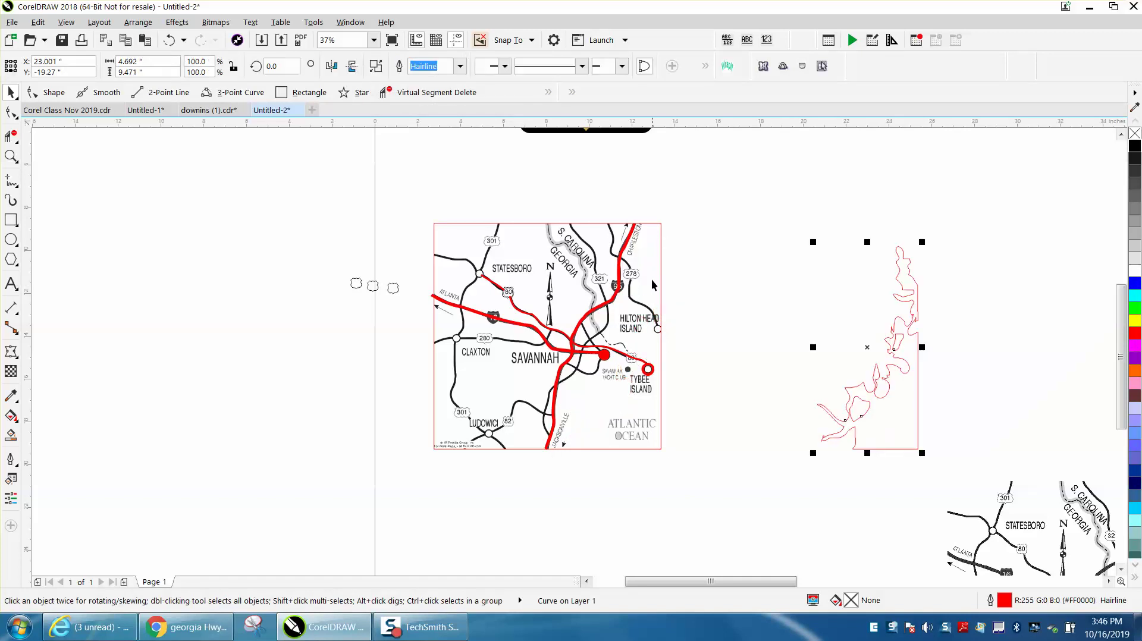
left_click(620, 292)
key("Right")
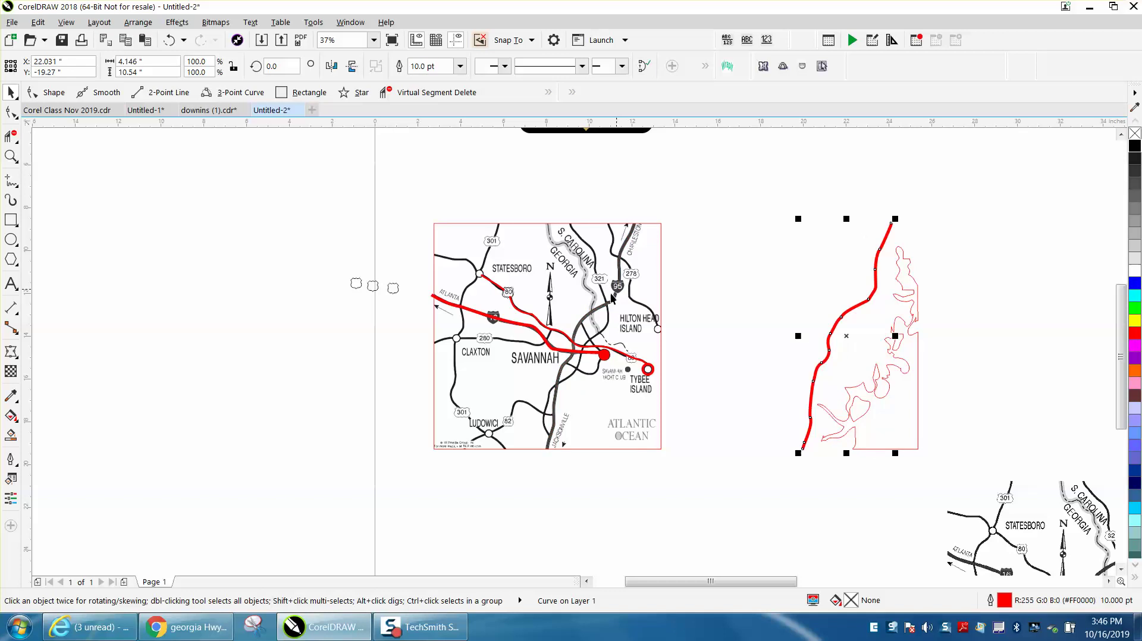
left_click(616, 355)
key("Right")
left_click(652, 371)
key("Right")
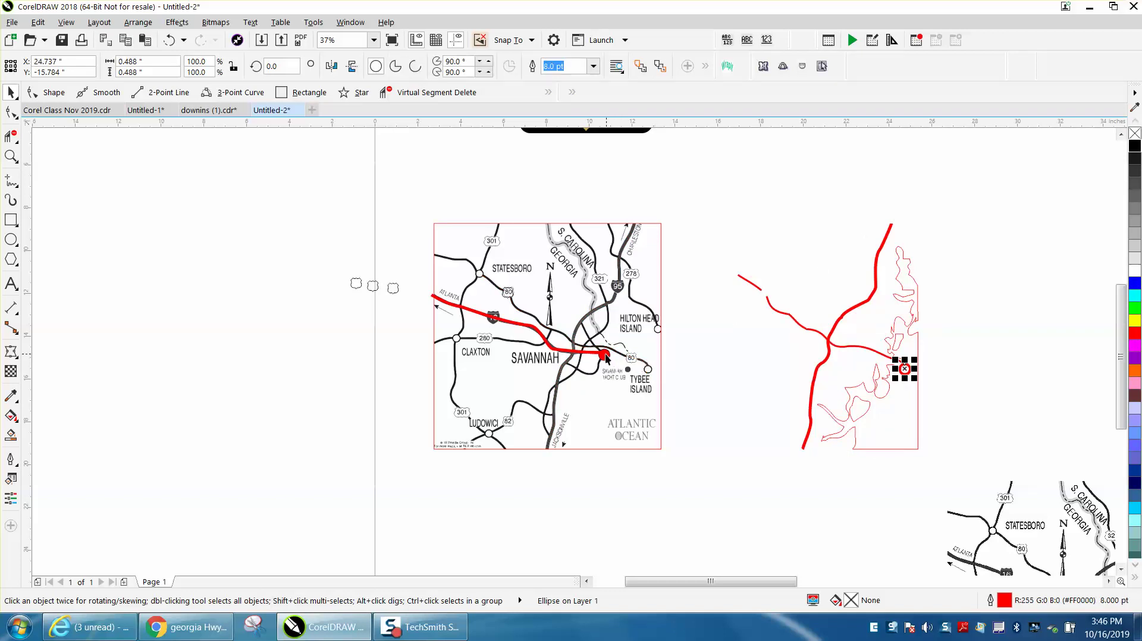
Nudge the Savannah dot, I-16 route and 80 shield 12 inches right.
left_click(604, 356)
key("Right")
left_click(557, 346)
key("Right")
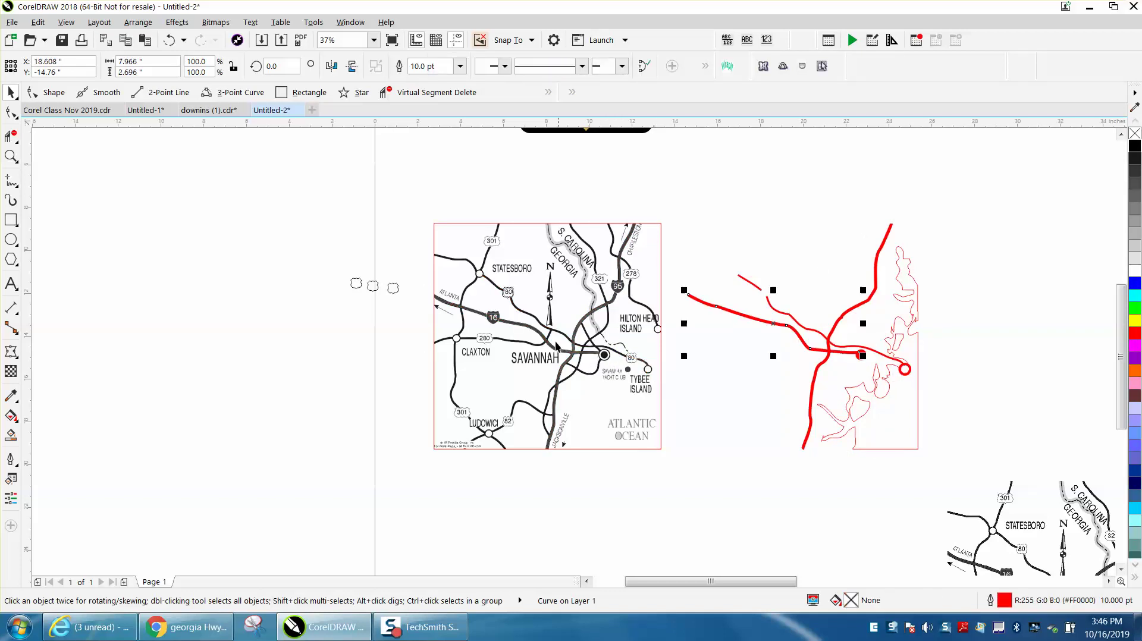
left_click(509, 298)
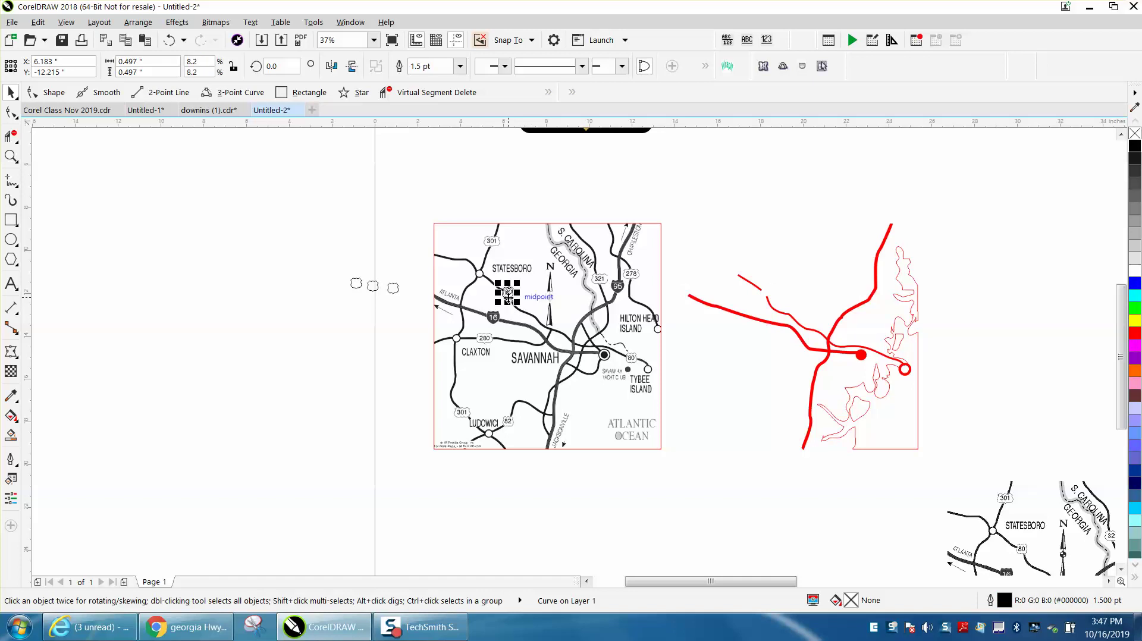
key("Right")
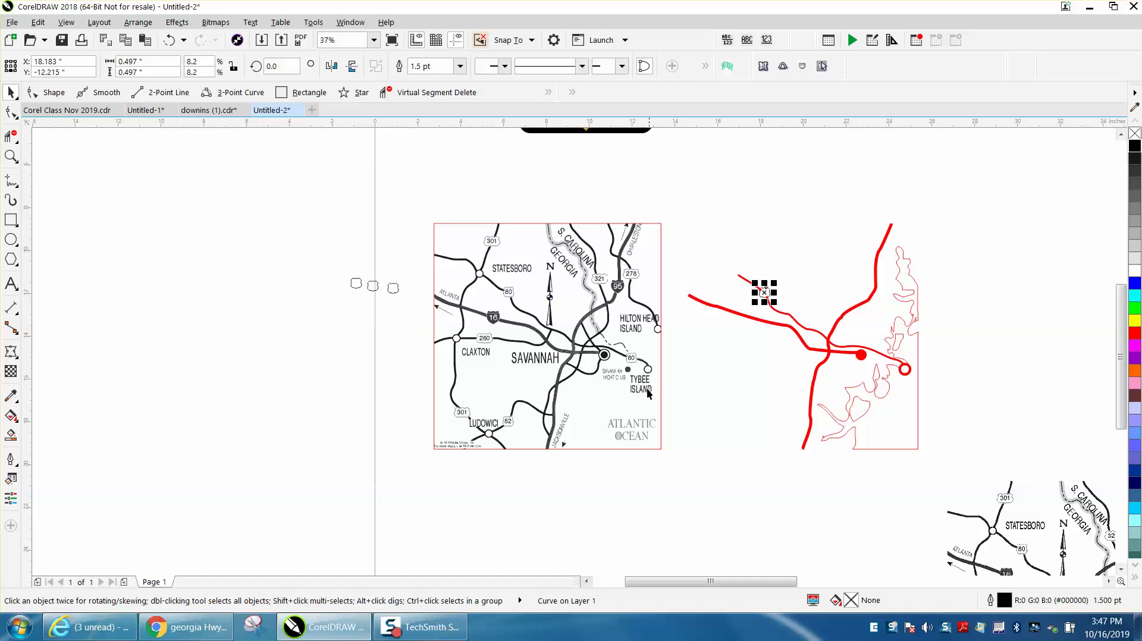
Move the red-outlined map frame 12 inches right around the routes.
left_click(634, 397)
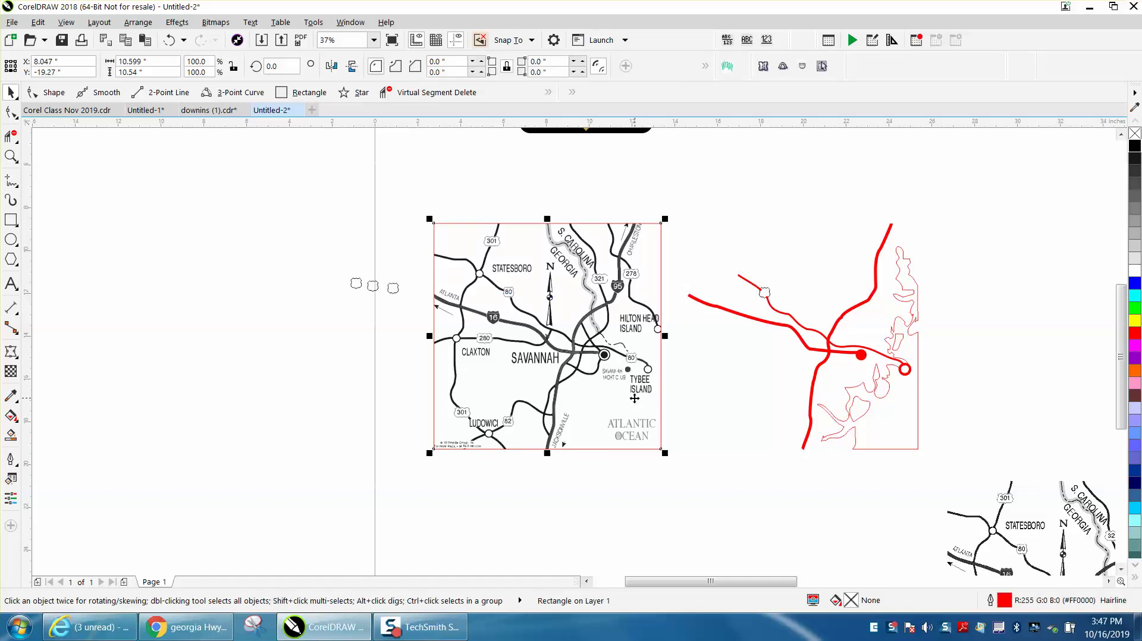
left_click(595, 373)
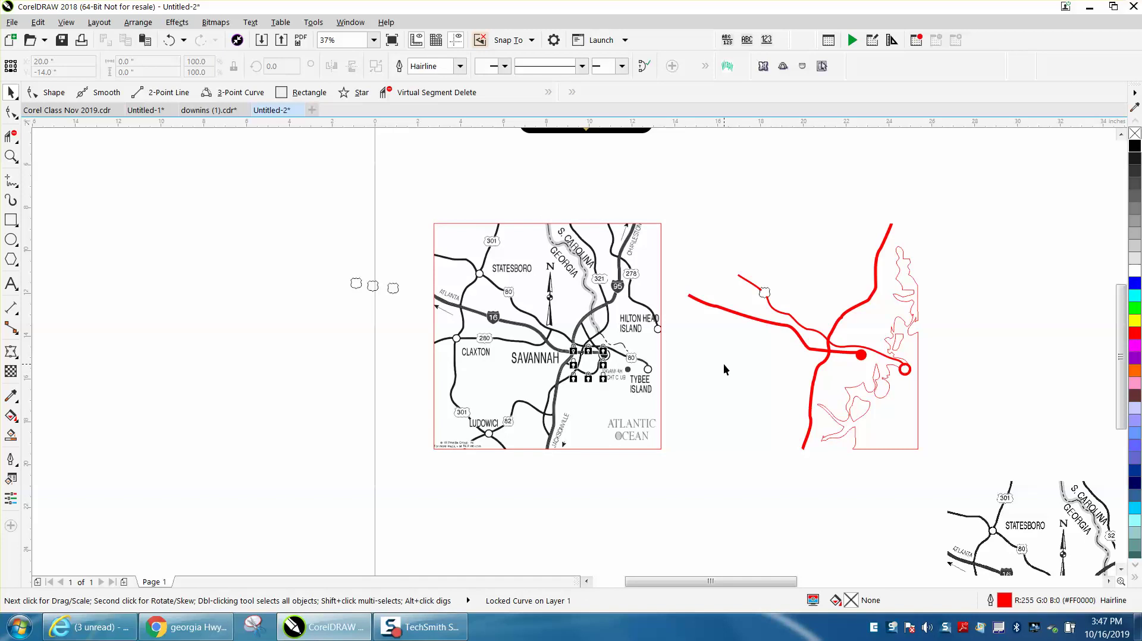
left_click(662, 374)
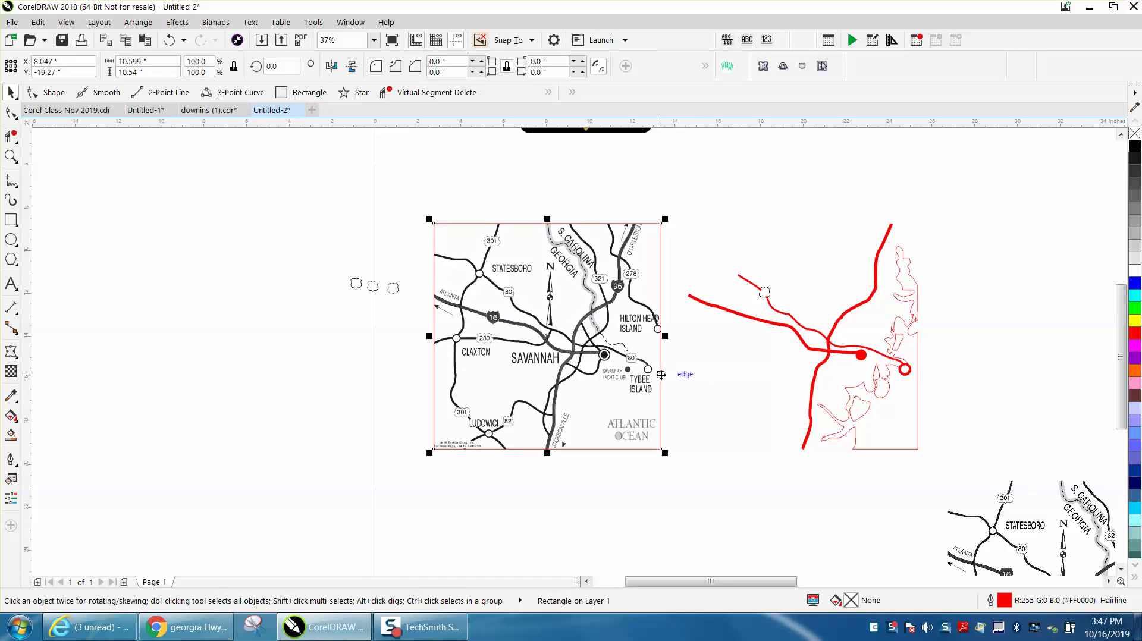
key("ctrl+z")
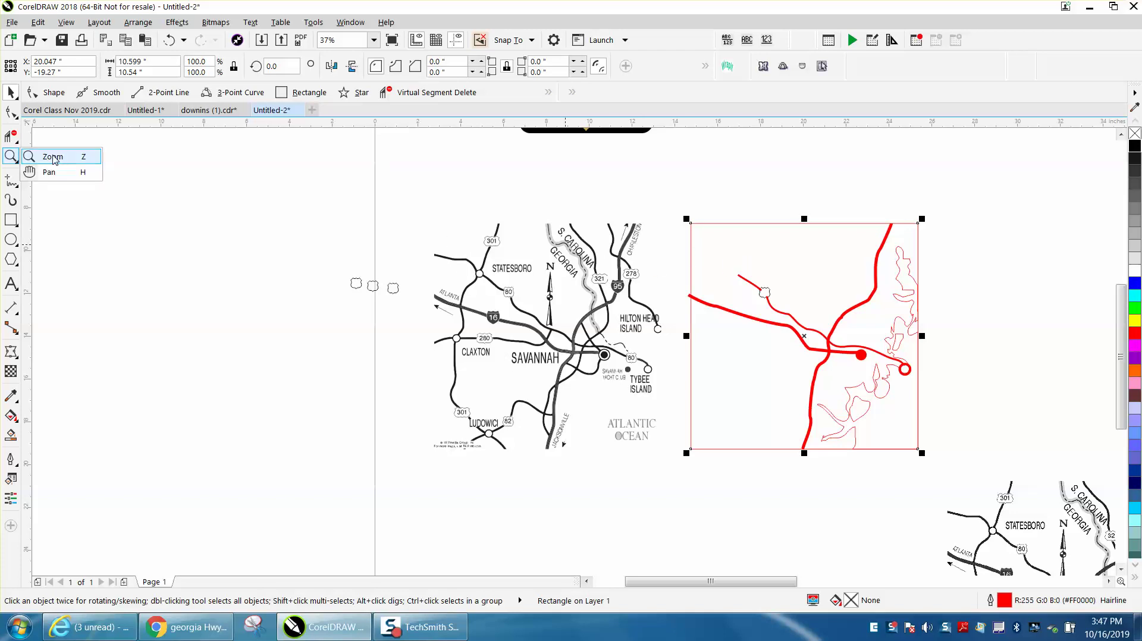
Delete the red stubs inside the copied shield's top-left and bottom edges, then zoom closer.
left_click(52, 157)
left_click_drag(718, 267, 830, 340)
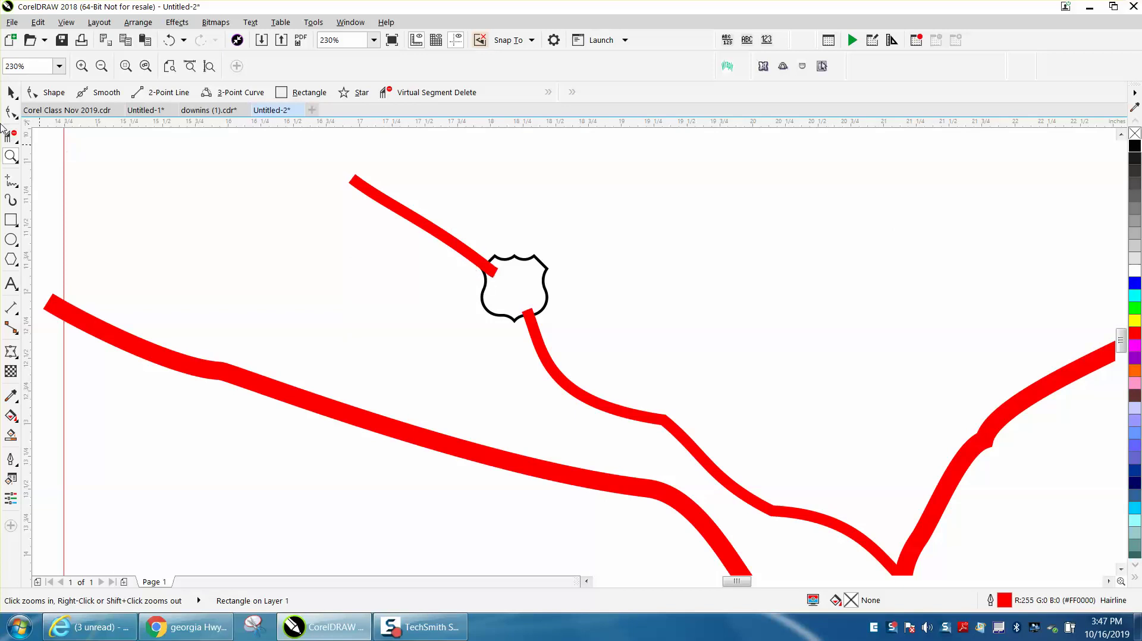
left_click(11, 112)
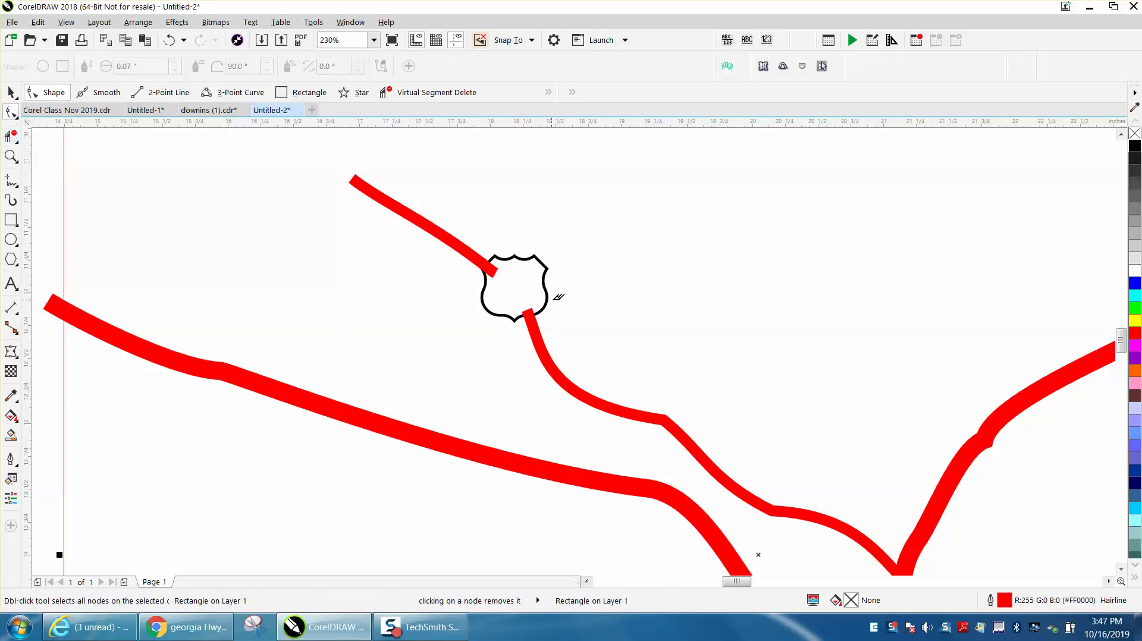
left_click(496, 269)
left_click(531, 305)
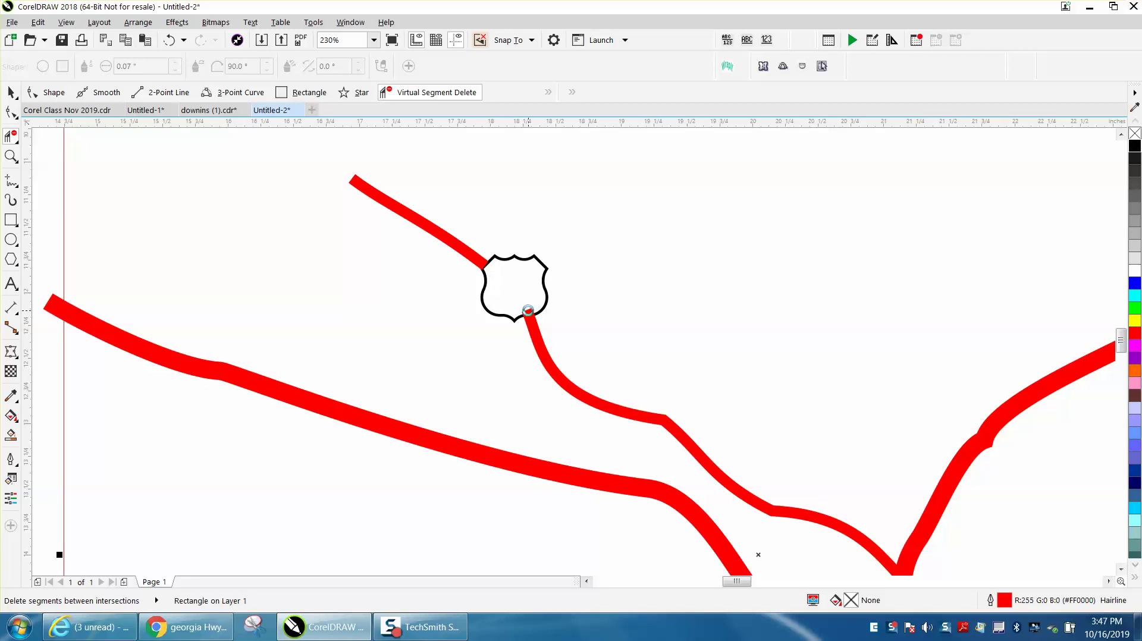
left_click(10, 155)
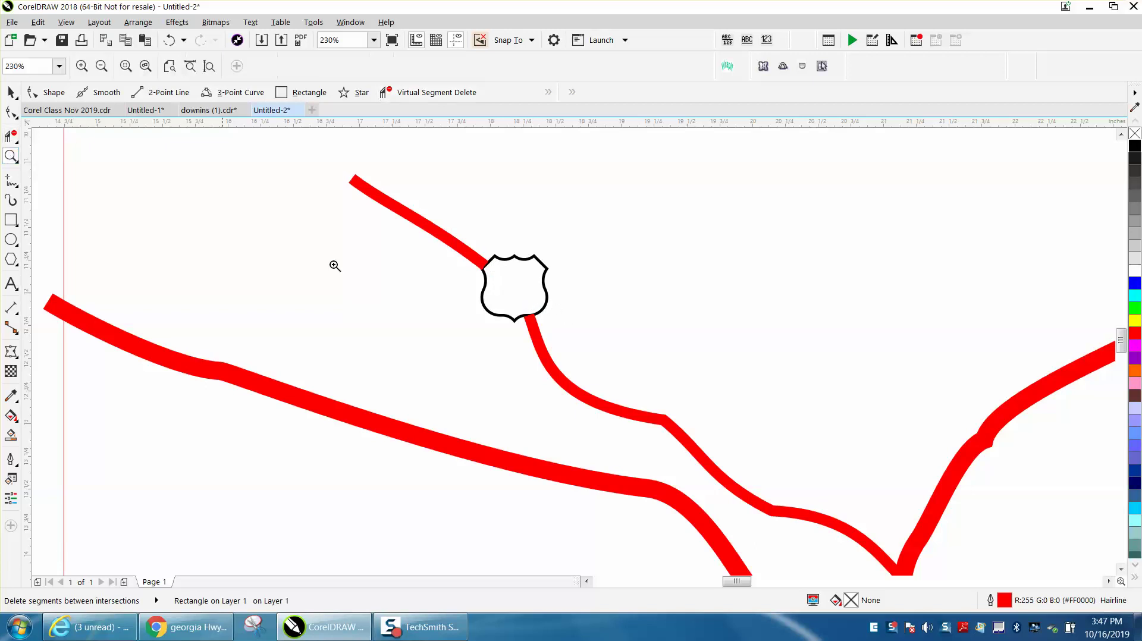
left_click_drag(515, 303, 584, 350)
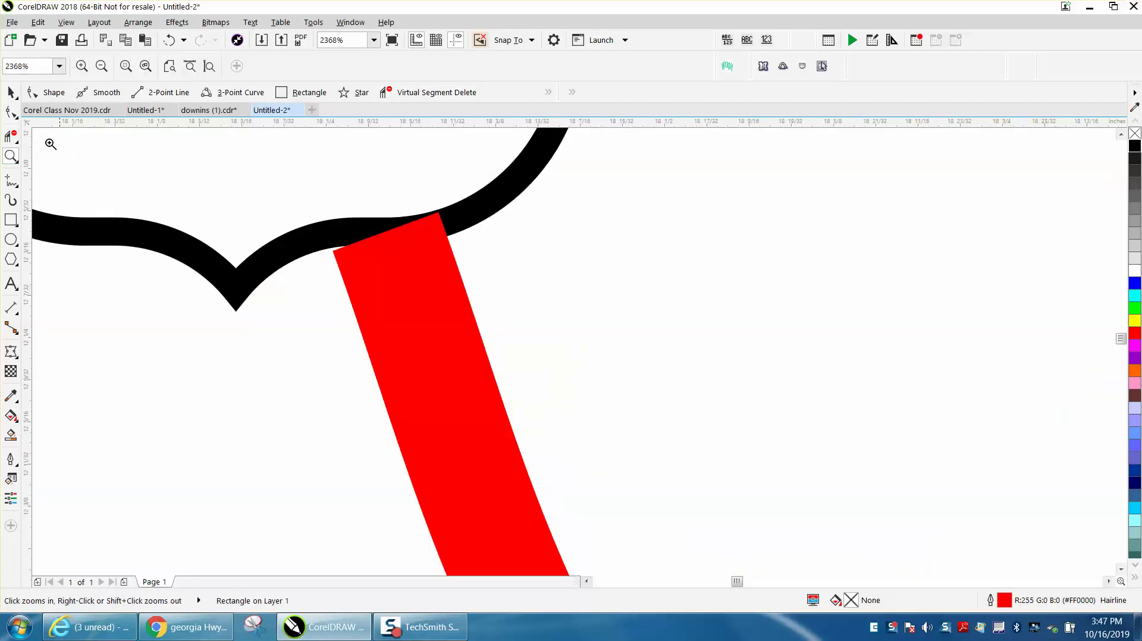
Try moving the upper road's end node, then undo the two curve edits.
left_click(11, 112)
left_click(385, 262)
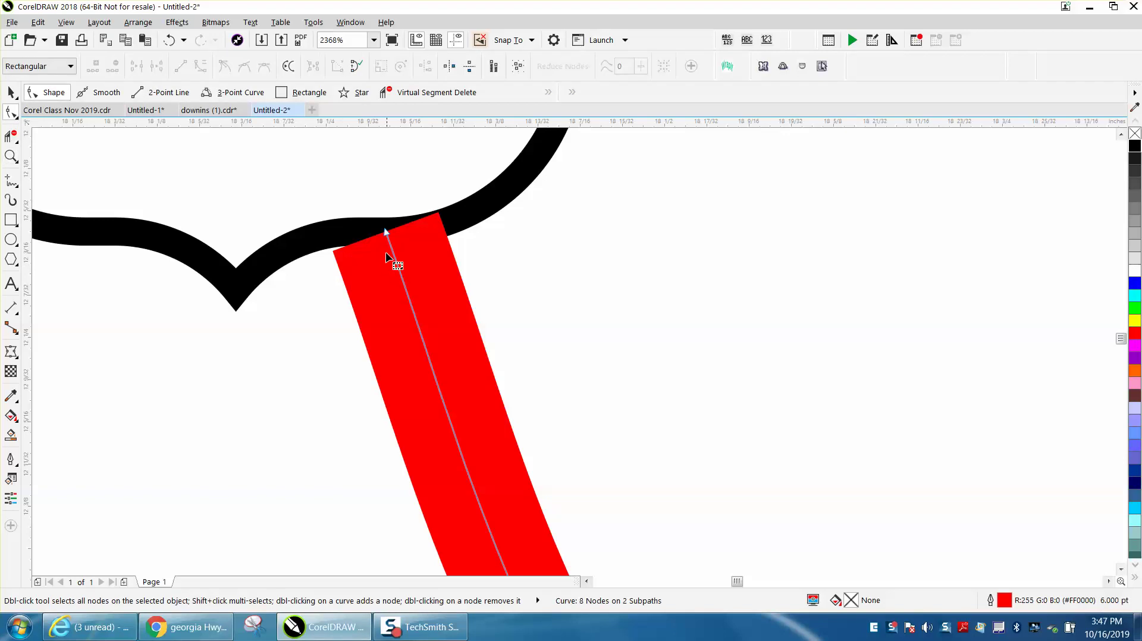
left_click_drag(384, 229, 385, 229)
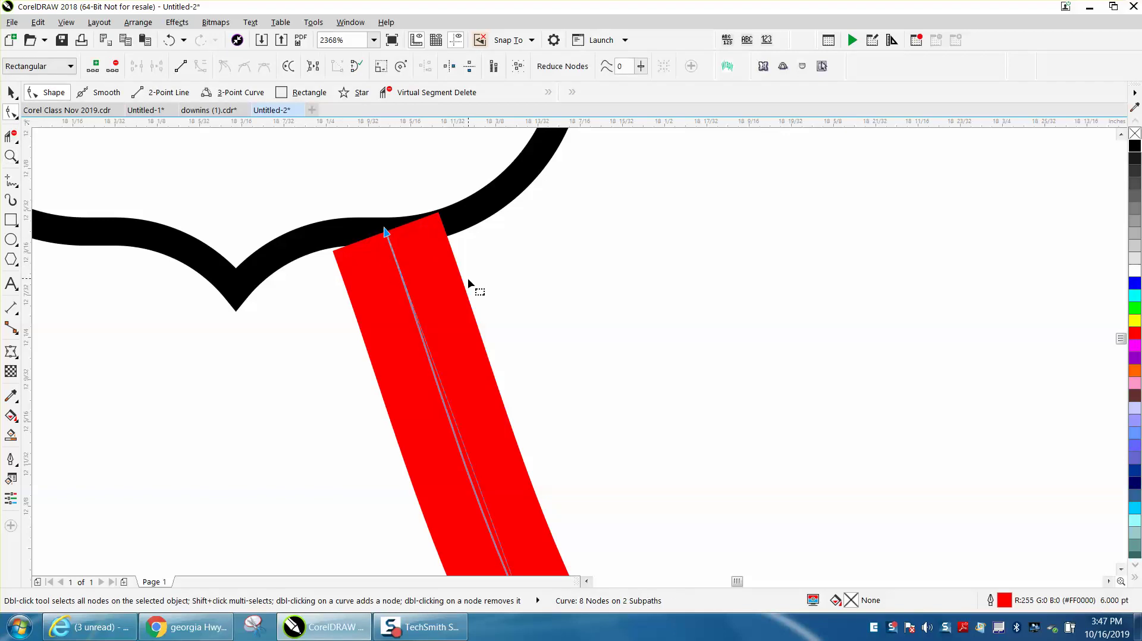
scroll(470, 279, "down", 2)
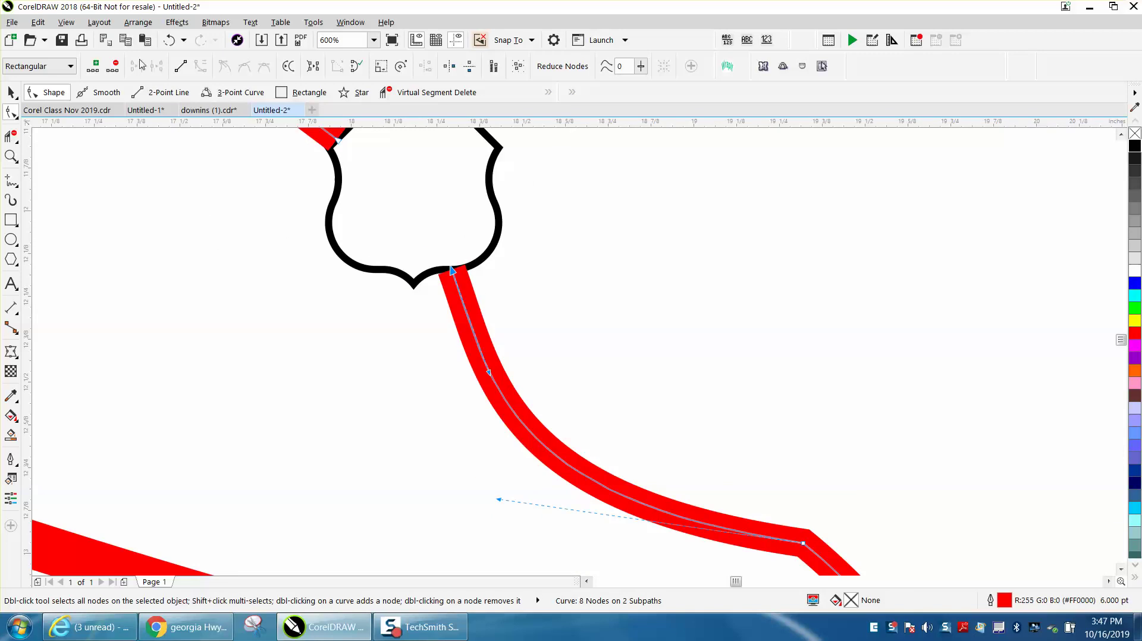
left_click(169, 40)
left_click(169, 39)
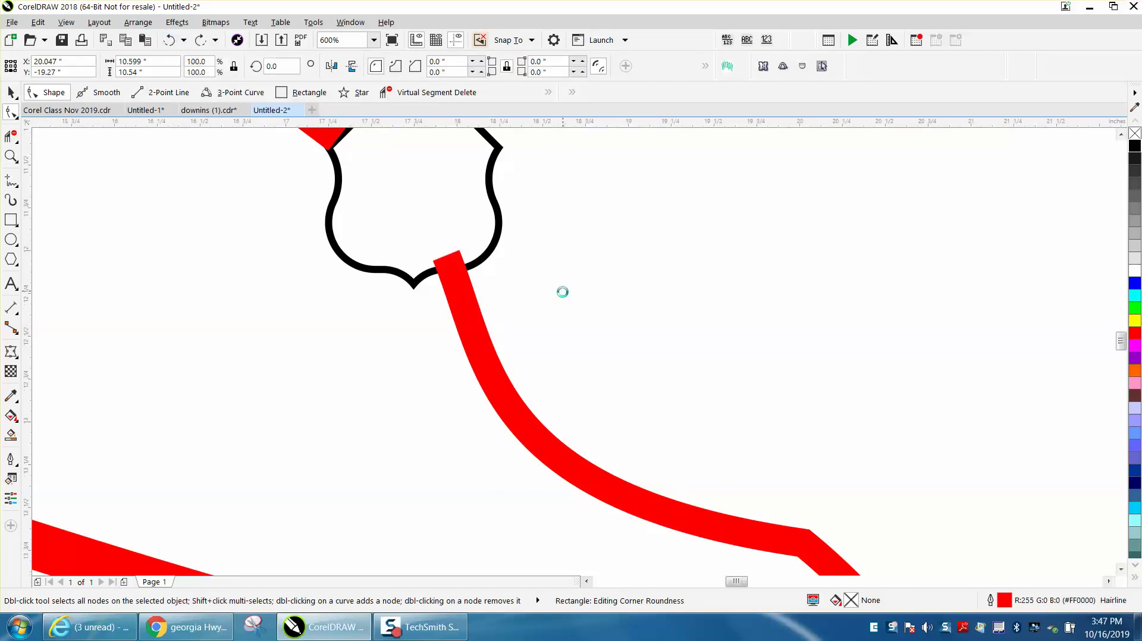
scroll(563, 292, "down", 2)
Drag the upper red road's end node onto the shield's left edge.
left_click(444, 215)
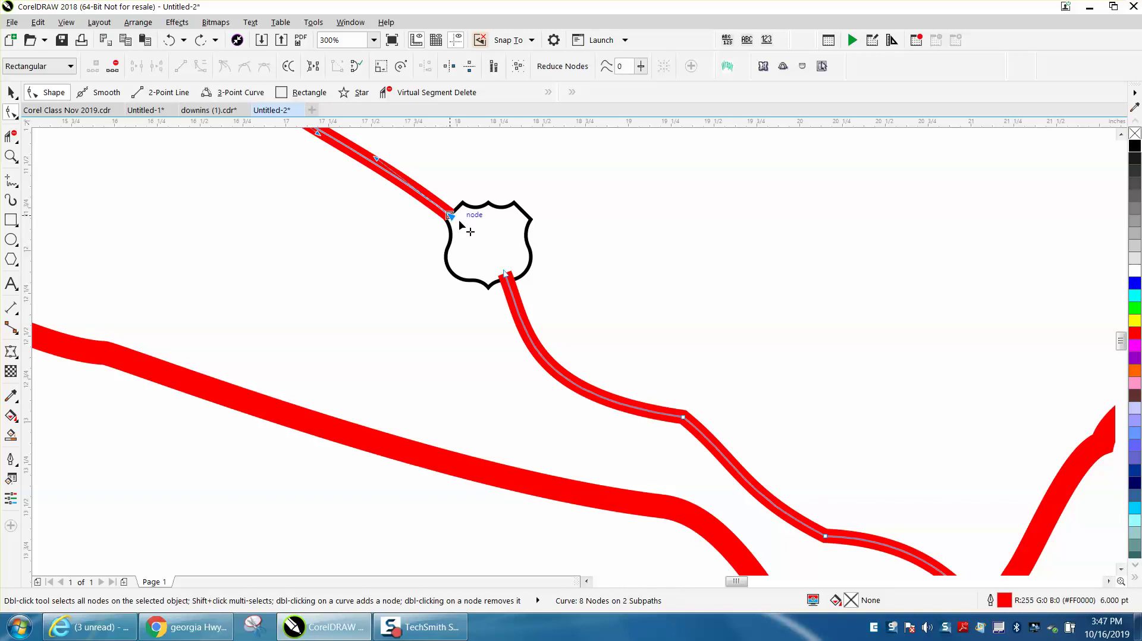
left_click_drag(458, 219, 468, 231)
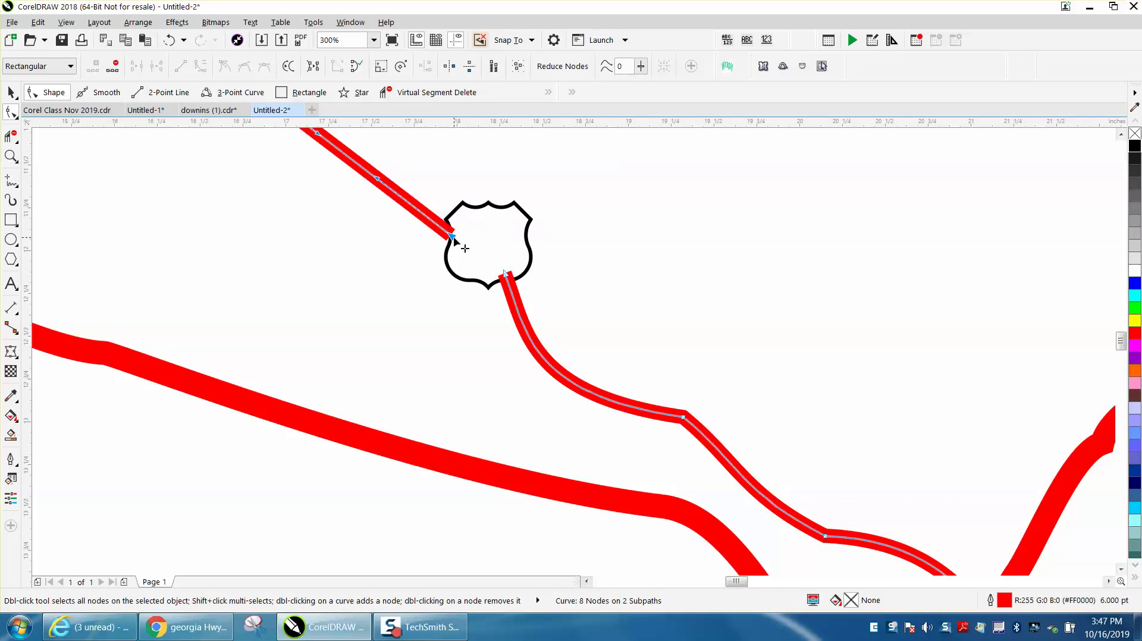
left_click_drag(452, 236, 463, 223)
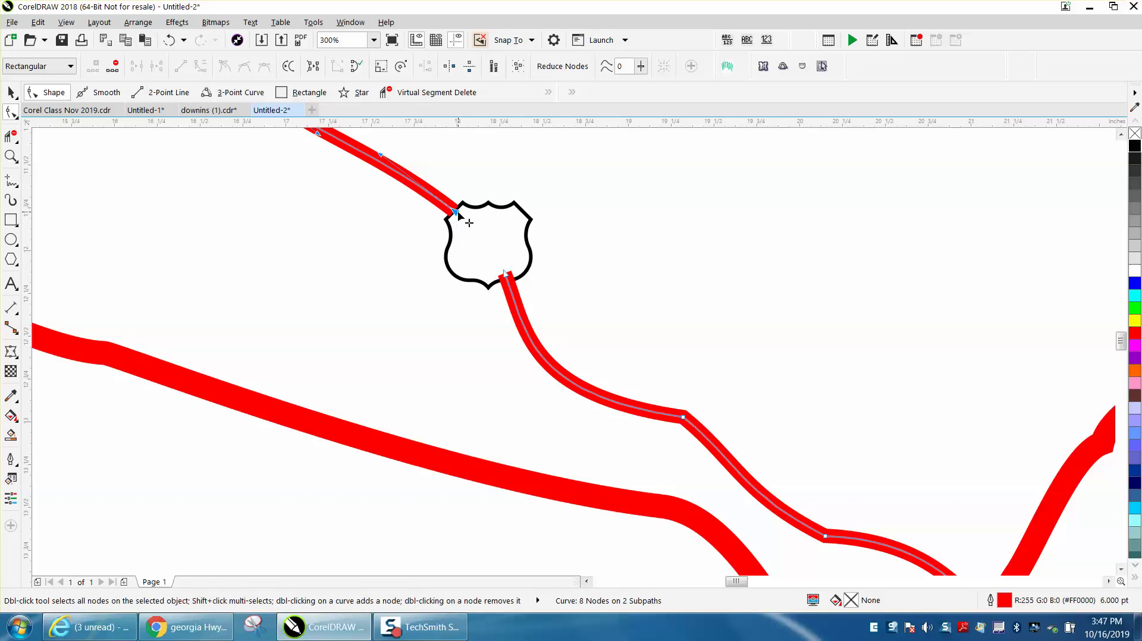
left_click(459, 216)
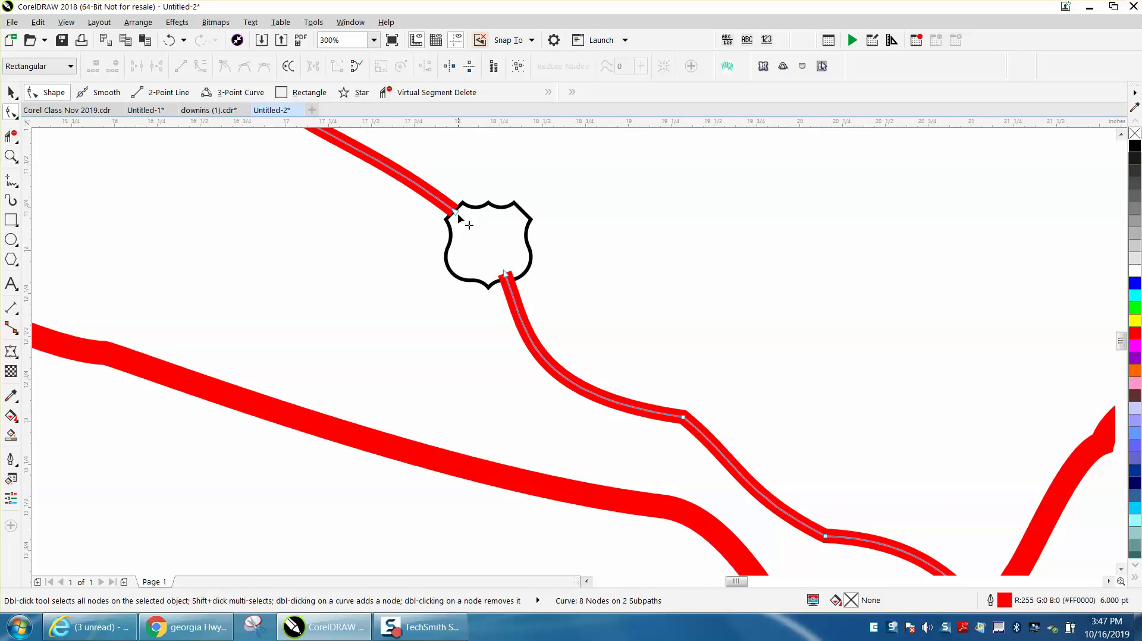
left_click(454, 210)
mouse_move(467, 224)
left_mouse_down()
mouse_move(473, 233)
mouse_move(454, 222)
left_mouse_up()
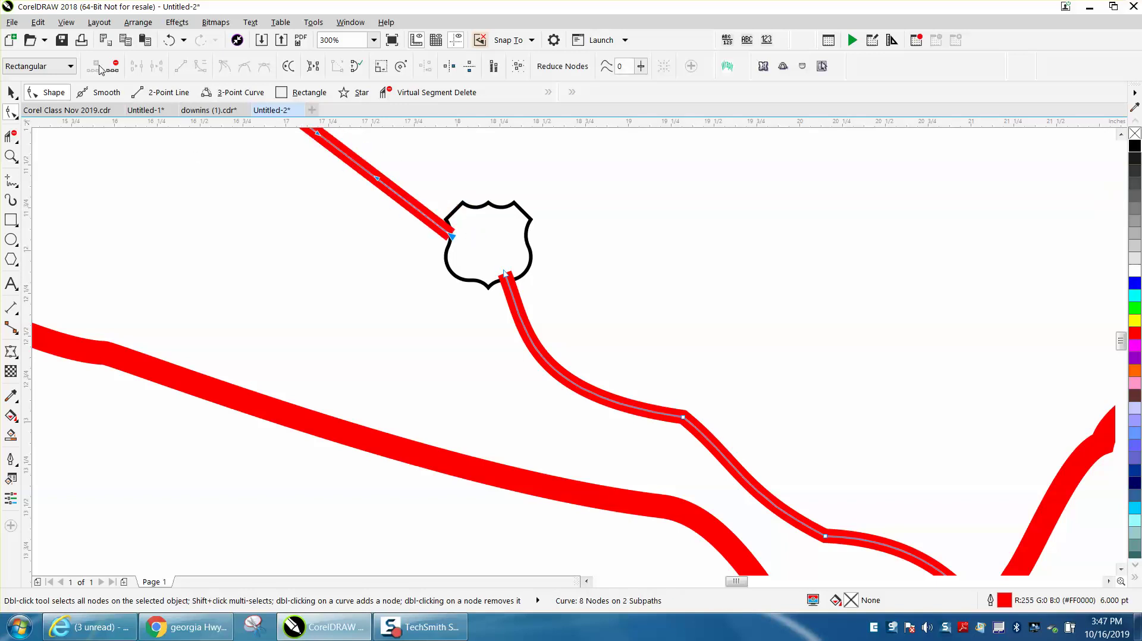
Check the View > Snap To options, leaving them unchanged.
left_click(37, 22)
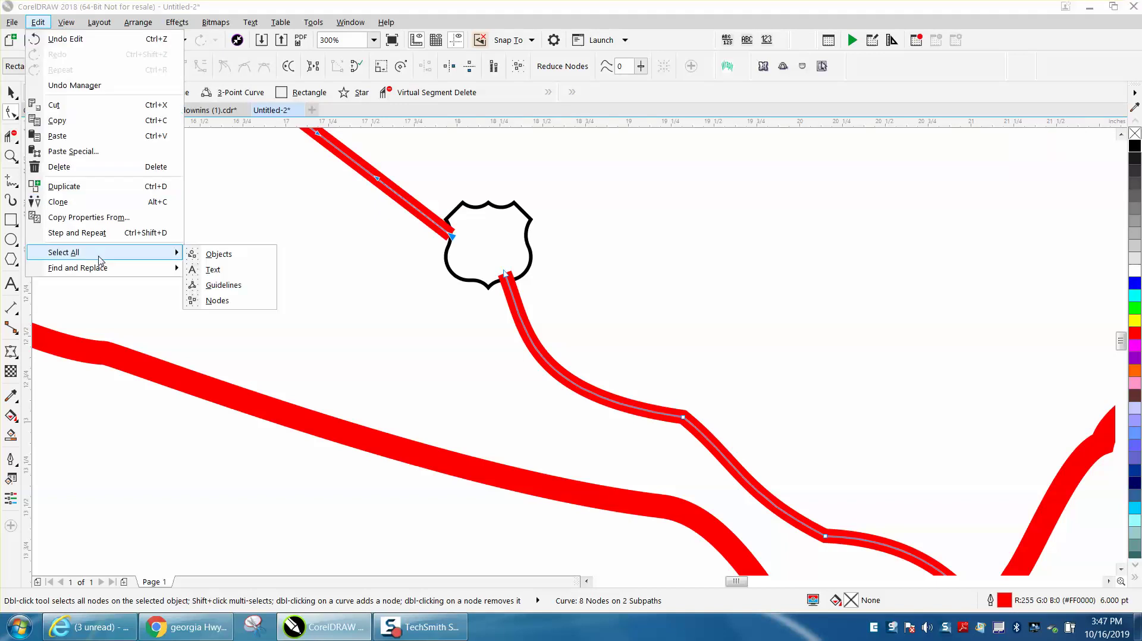
mouse_move(69, 24)
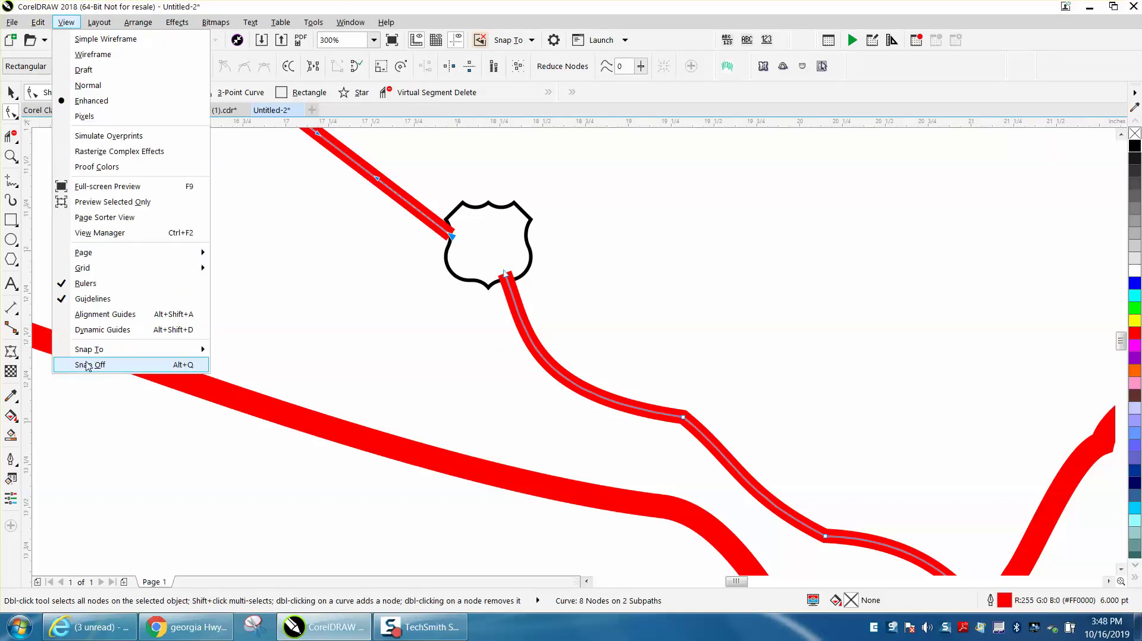
mouse_move(126, 351)
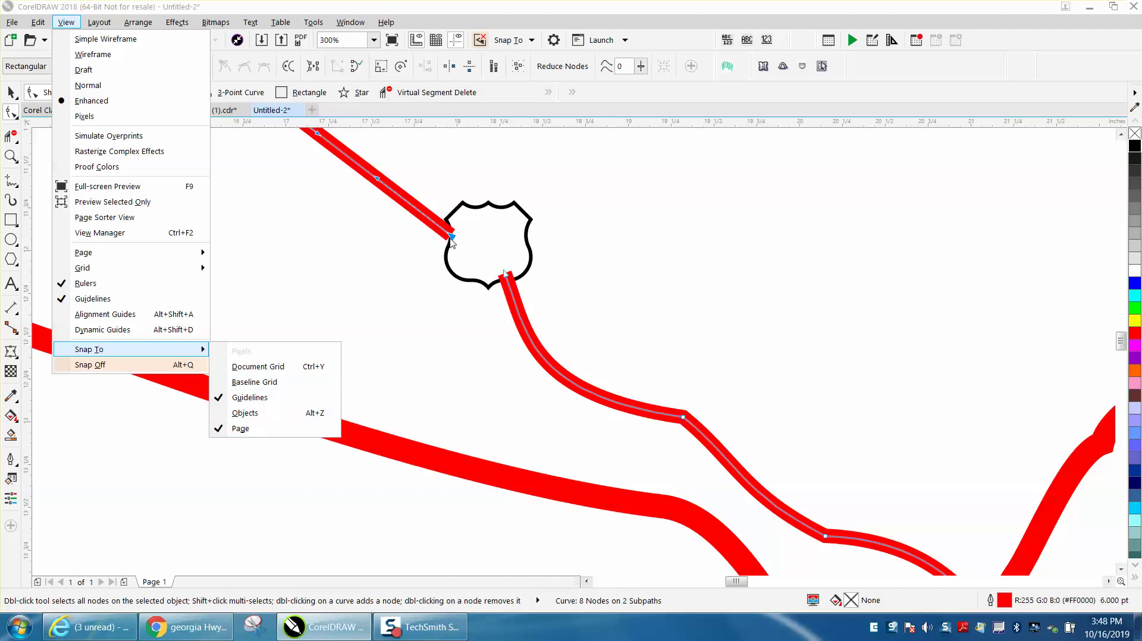
left_click(451, 241)
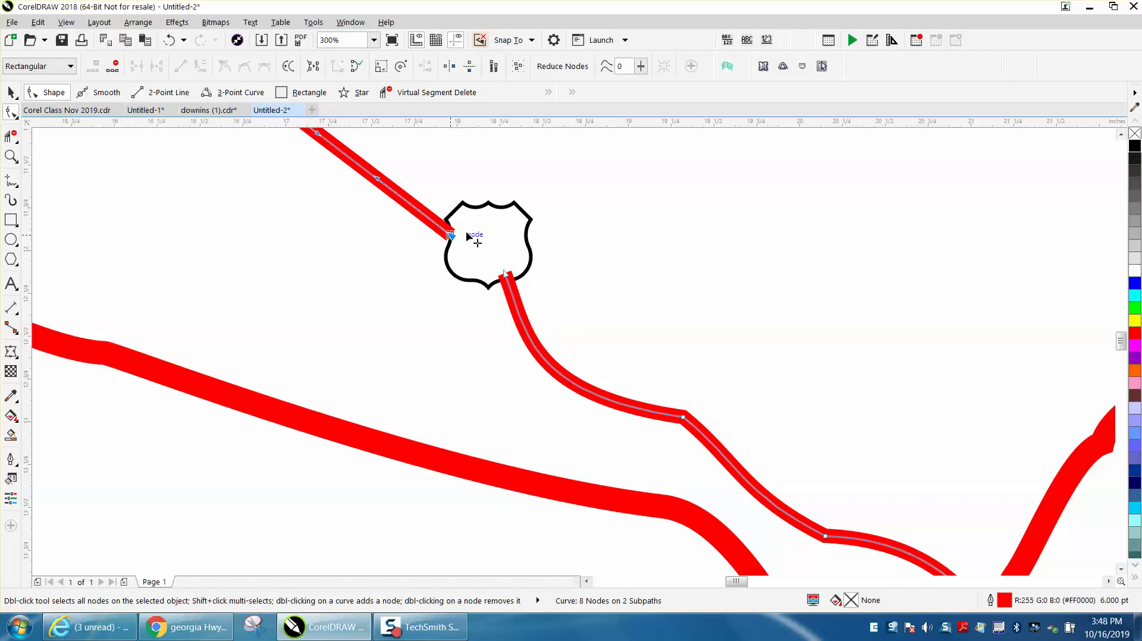
left_click(11, 92)
Zoom out and set the nudge distance to 0.002 inch.
left_click(659, 152)
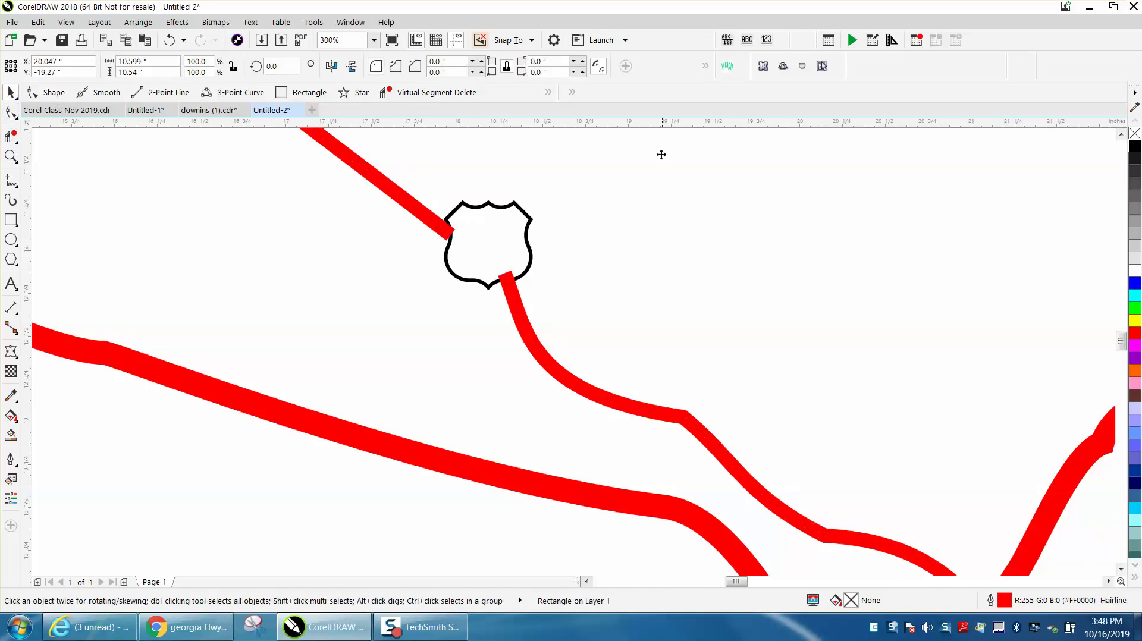
key("F4")
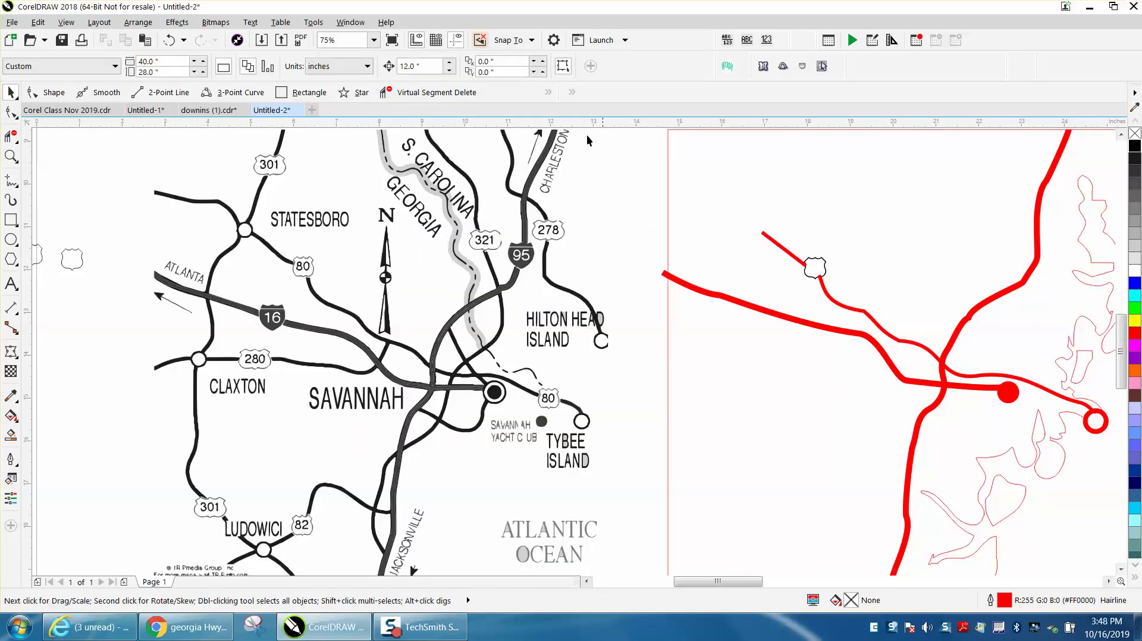
left_click(416, 66)
key("BackSpace")
key("Return")
Zoom onto the shield and push the upper road's end node slightly into it.
left_click(11, 156)
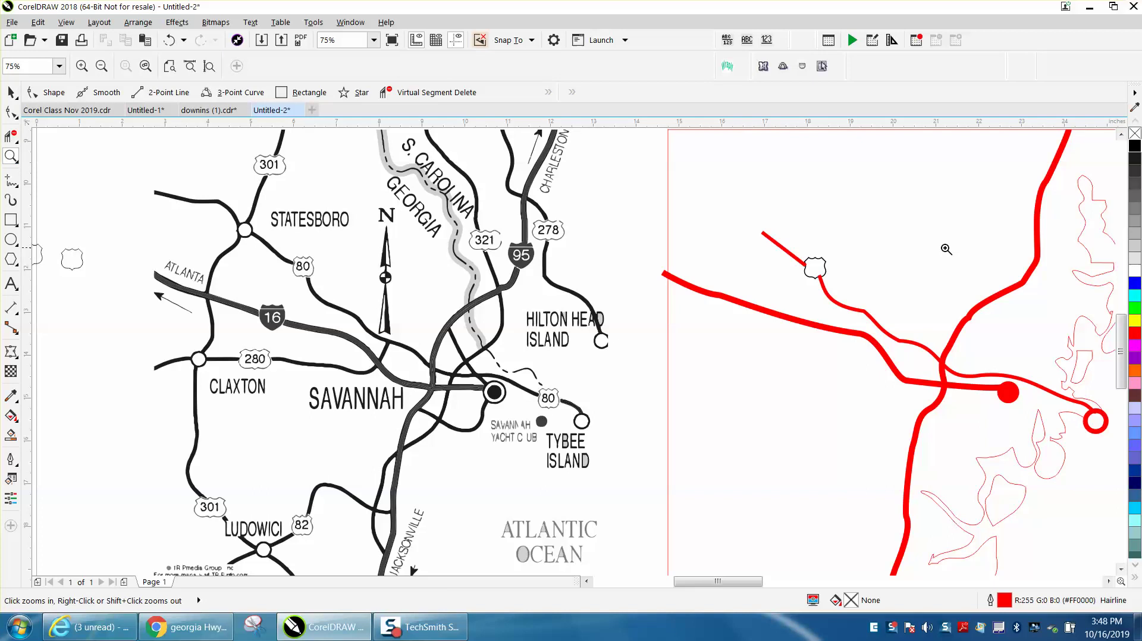
left_click_drag(785, 251, 903, 295)
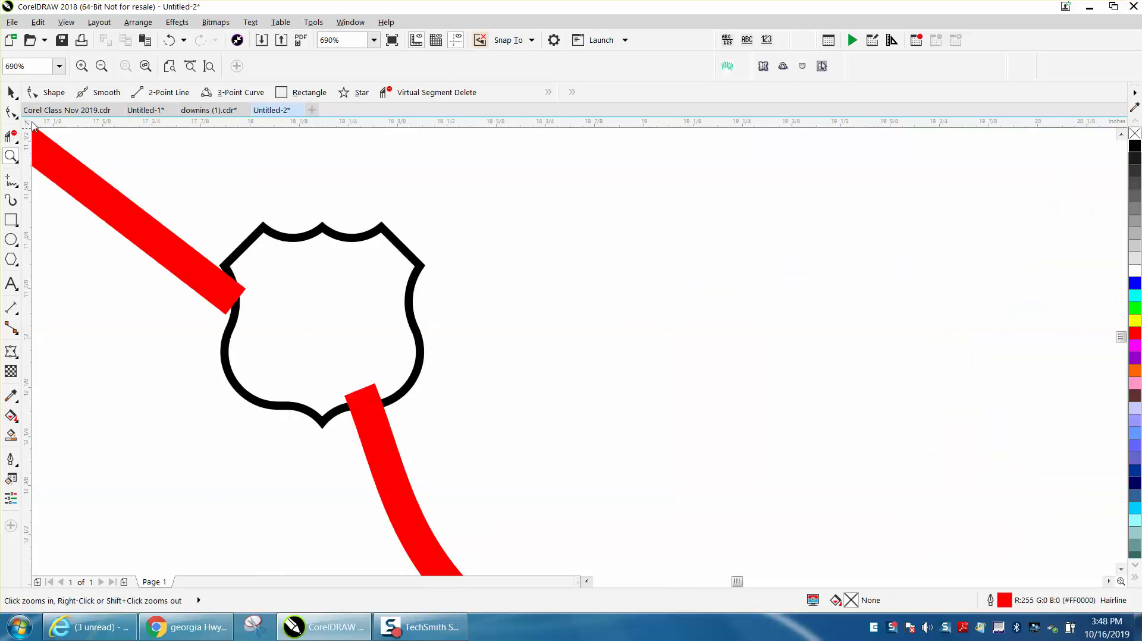
left_click(11, 112)
left_click(236, 308)
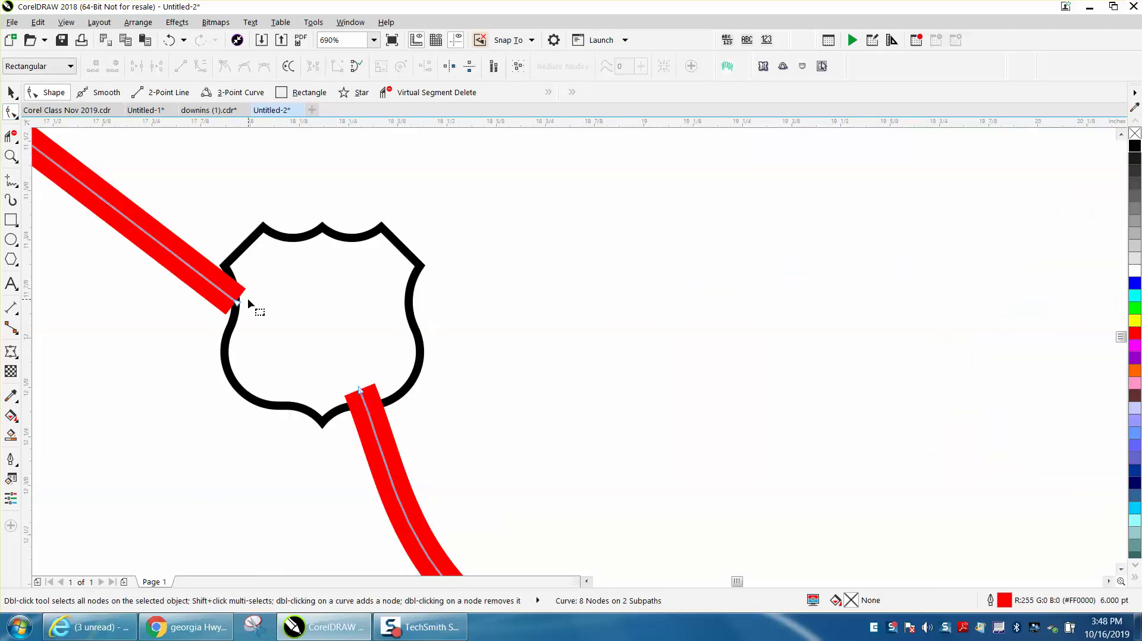
left_click(238, 305)
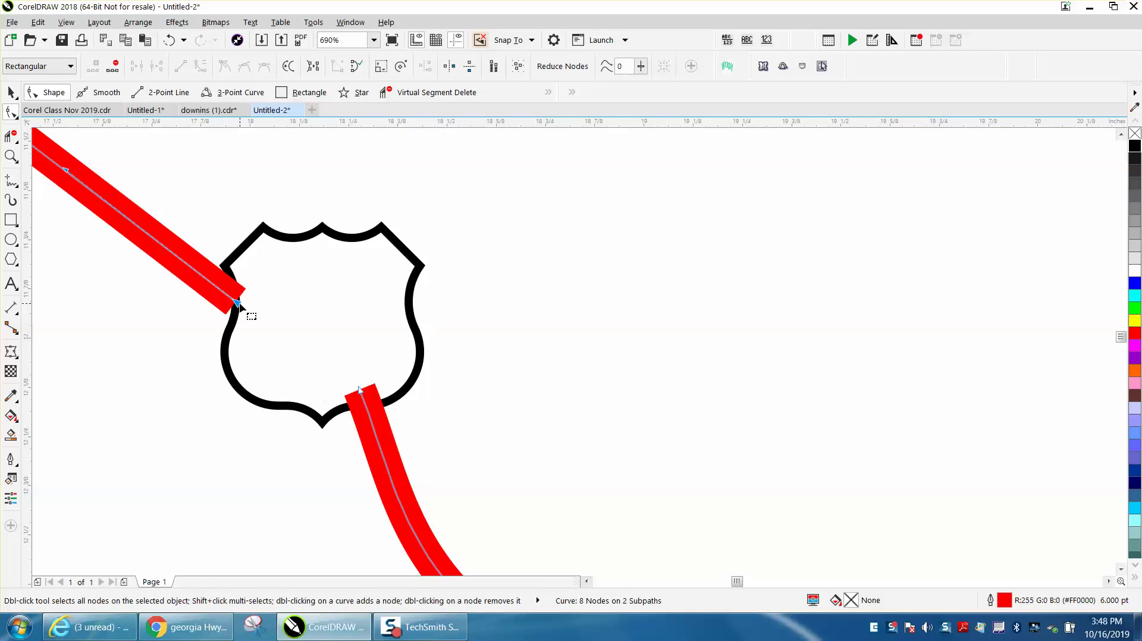
mouse_move(239, 306)
left_mouse_down()
mouse_move(264, 306)
mouse_move(240, 306)
left_mouse_up()
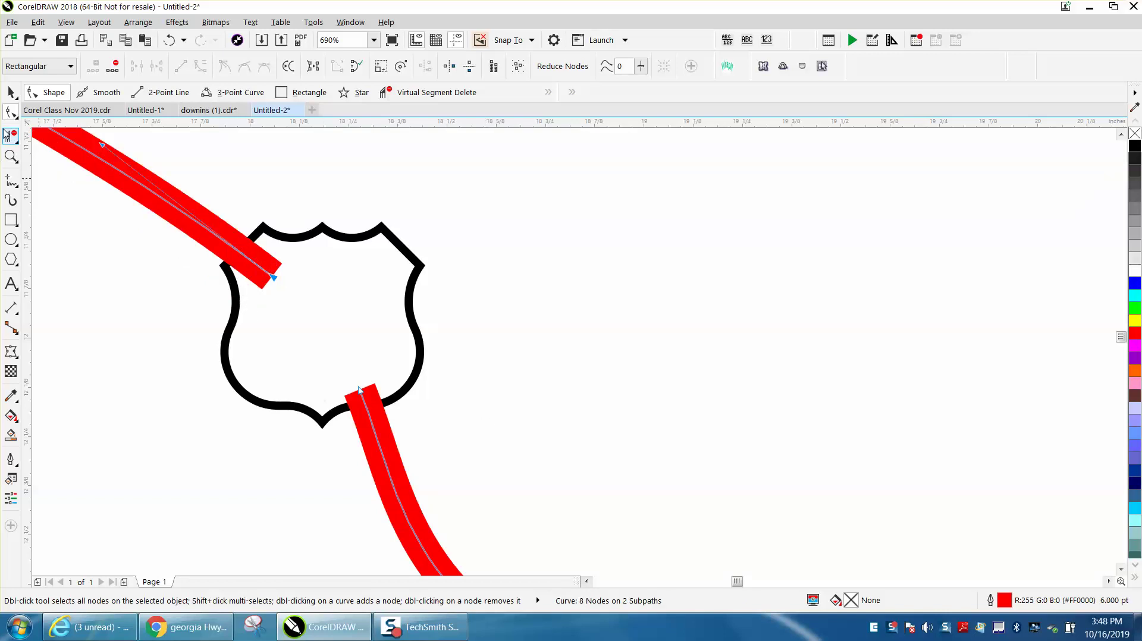
left_click(11, 92)
left_click(202, 220)
left_click(201, 220)
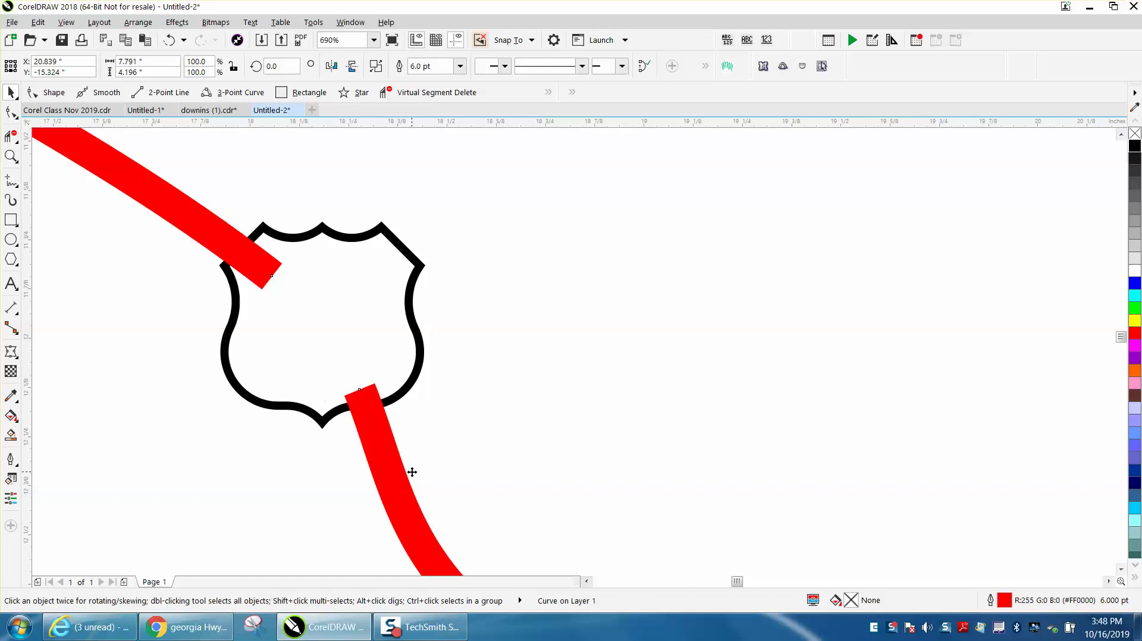
left_click(420, 350, "shift")
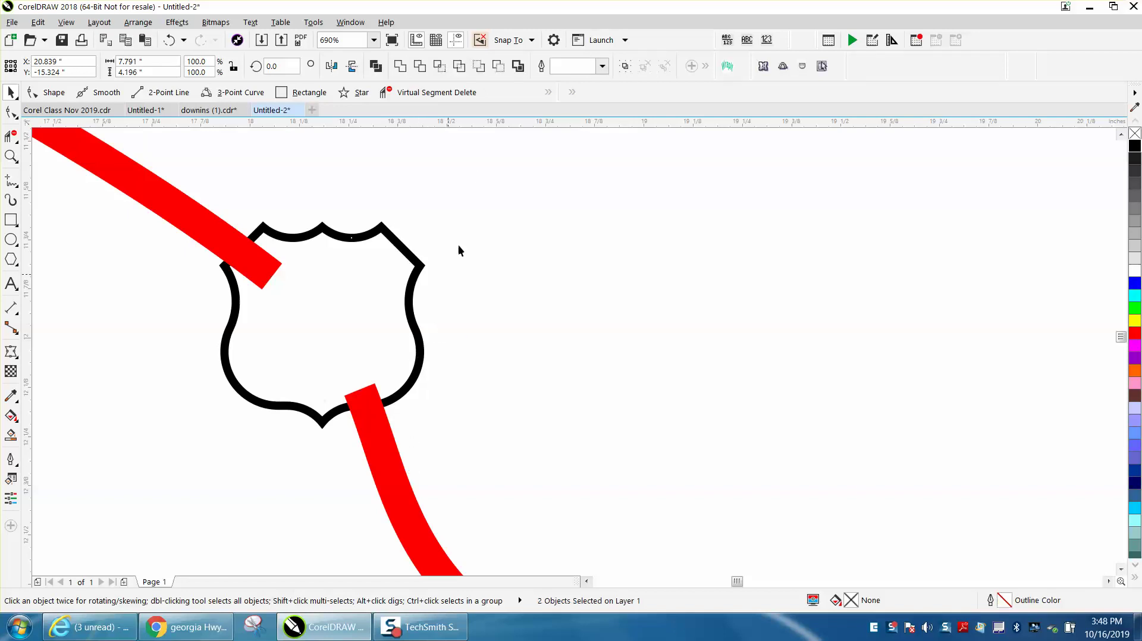
left_click(478, 67)
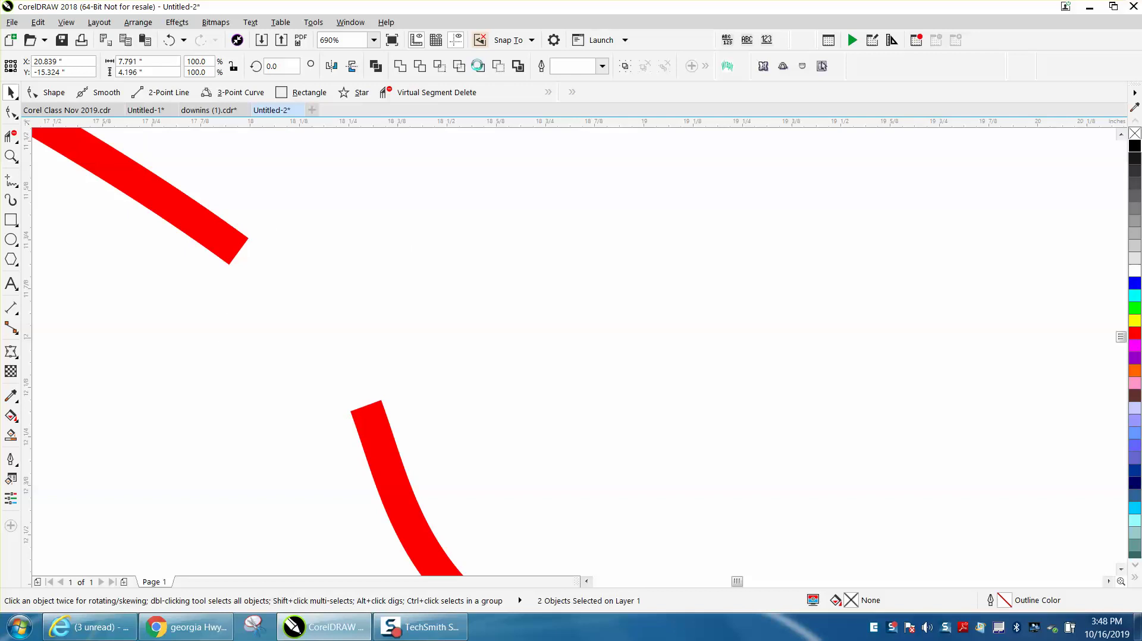
left_click(171, 41)
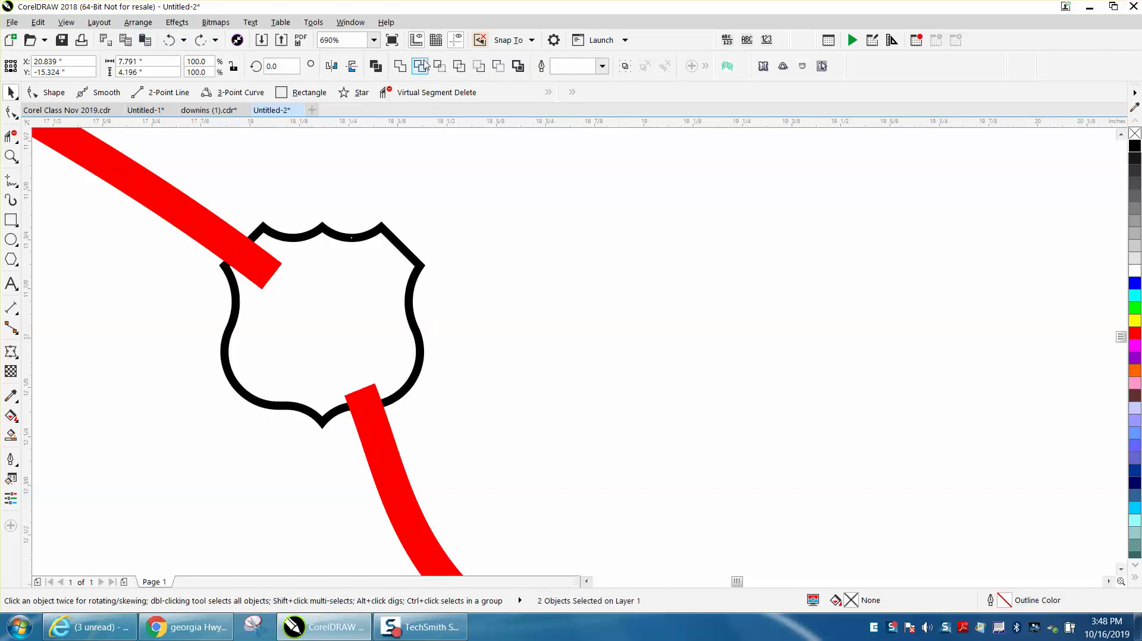
left_click(498, 67)
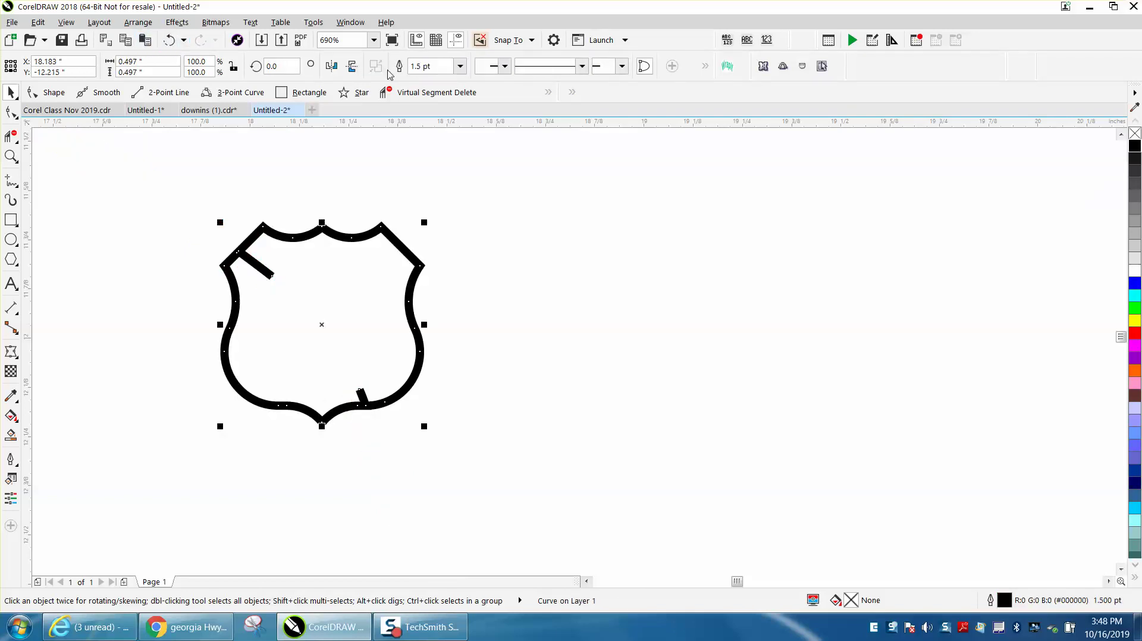
left_click(171, 40)
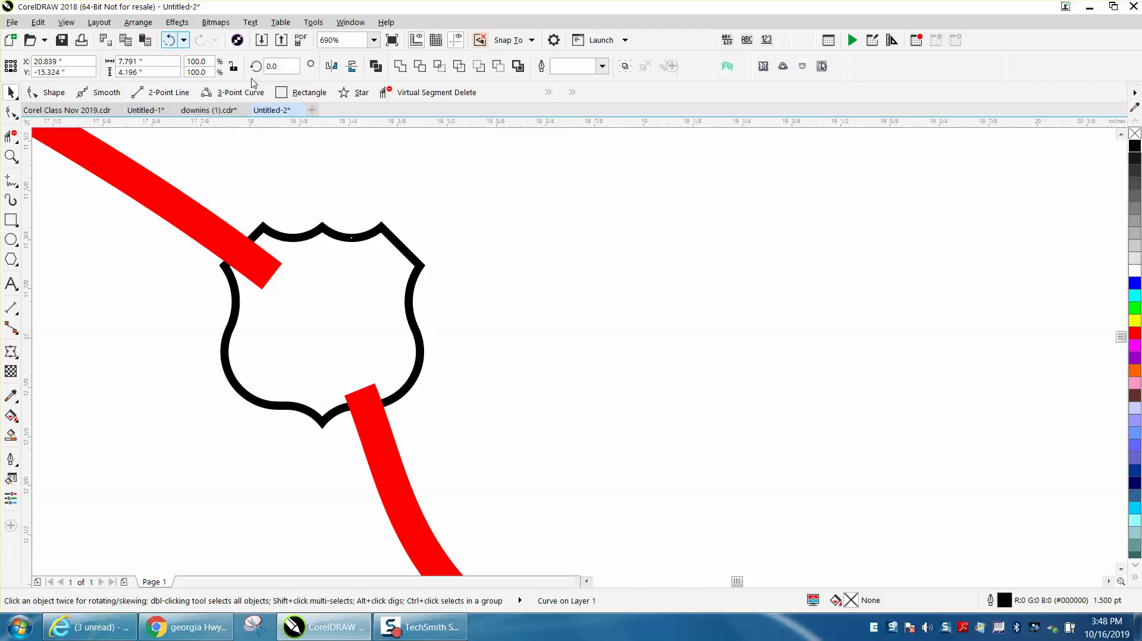
scroll(450, 264, "down", 4)
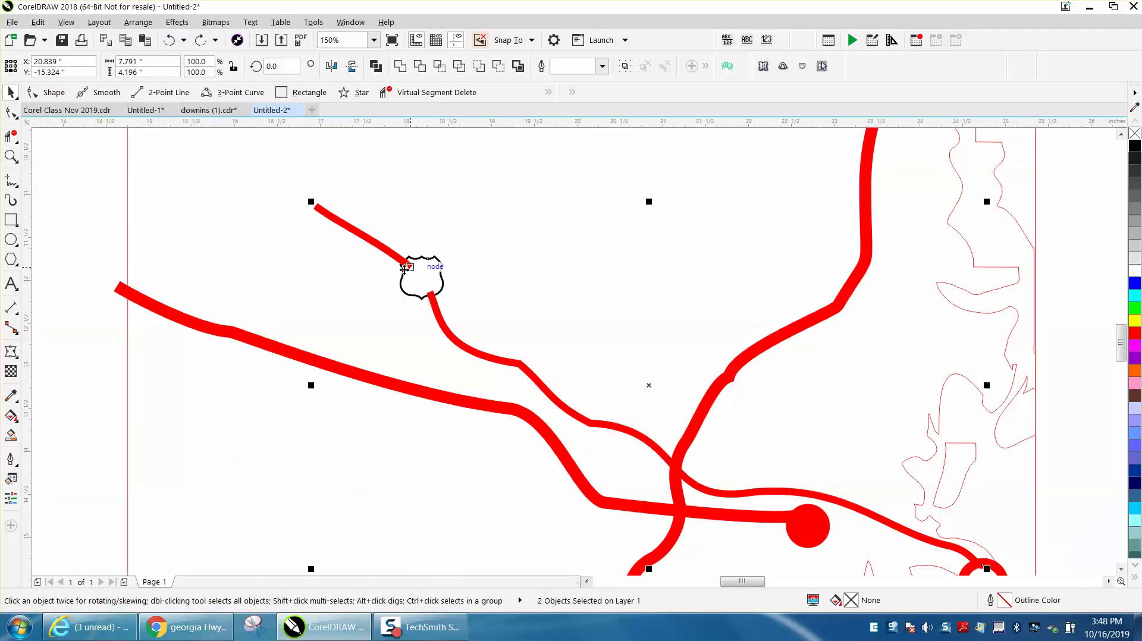
scroll(298, 271, "down", 2)
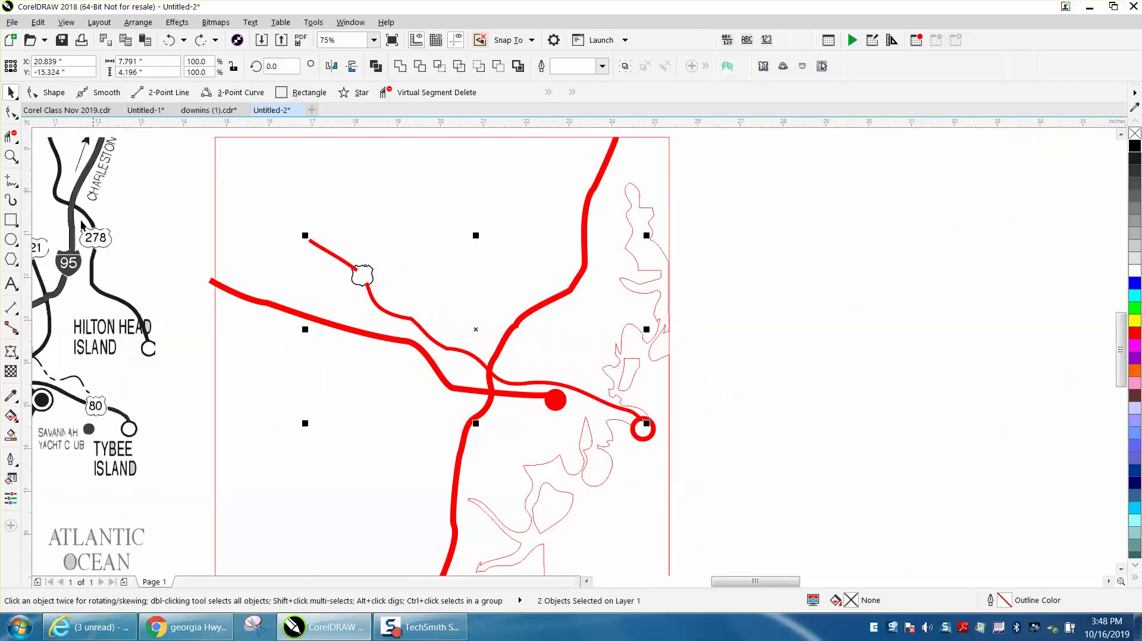
left_click(11, 157)
Zoom in and delete the road piece inside the shield with Virtual Segment Delete.
left_click_drag(315, 247, 439, 327)
left_click(11, 136)
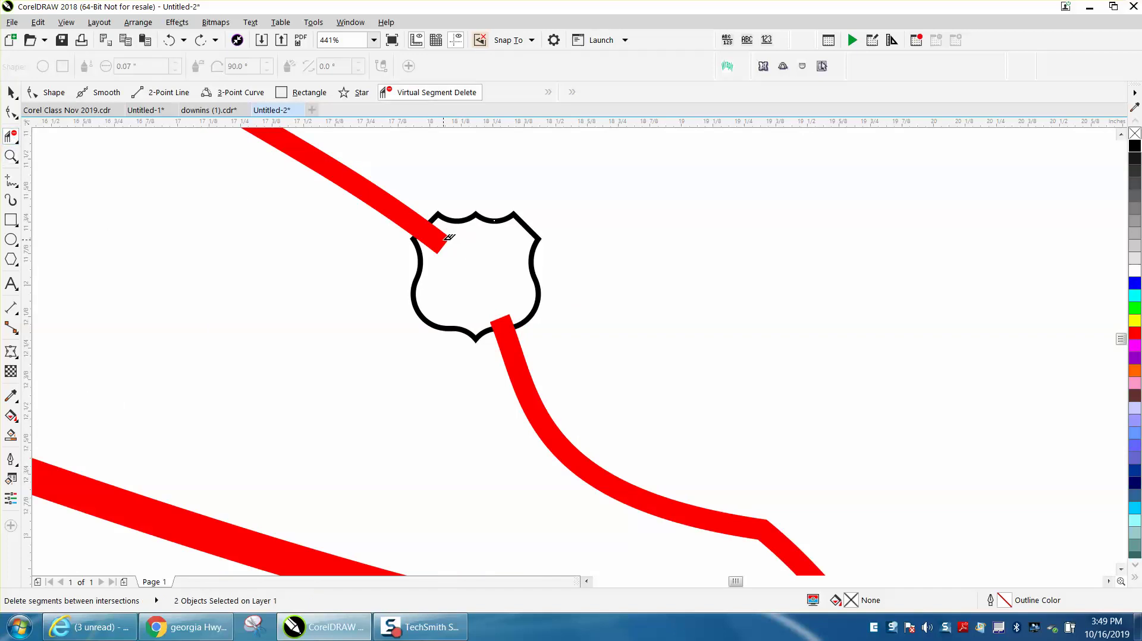
left_click(435, 231)
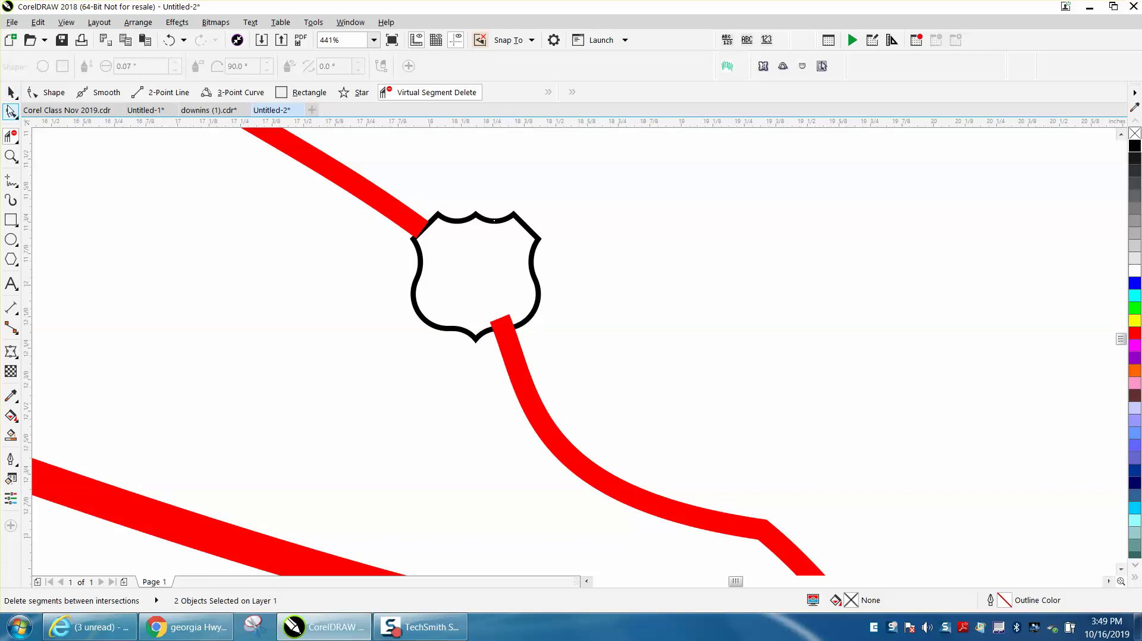
Zoom onto the shield's bottom and tuck the lower road's end flush under its edge.
left_click(12, 113)
left_click(16, 161)
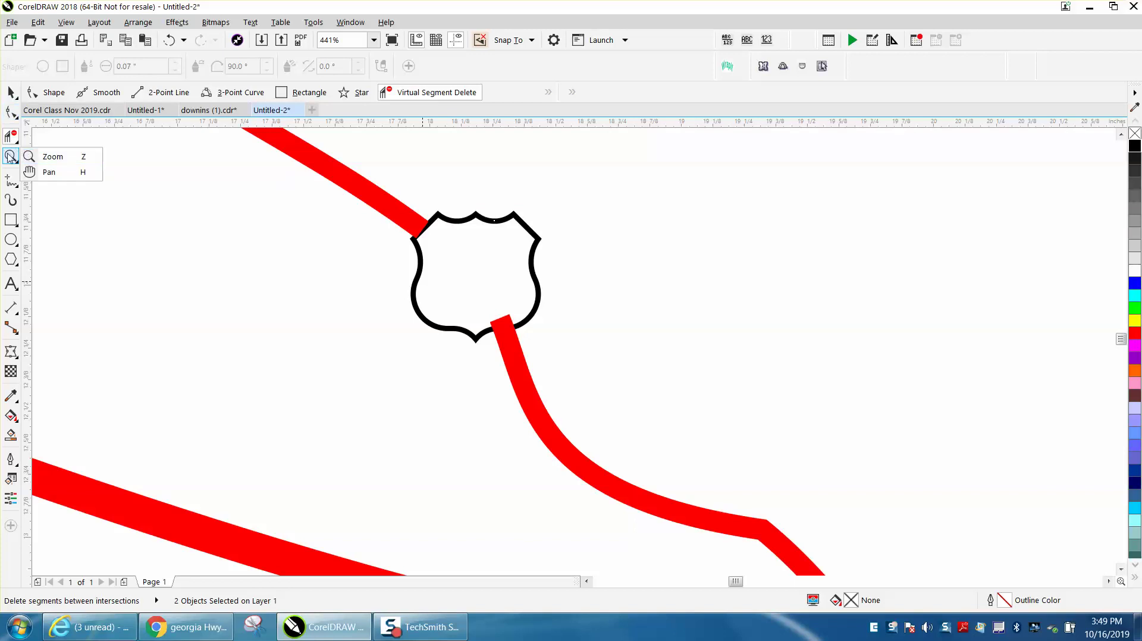
left_click(12, 156)
left_click_drag(419, 288, 586, 395)
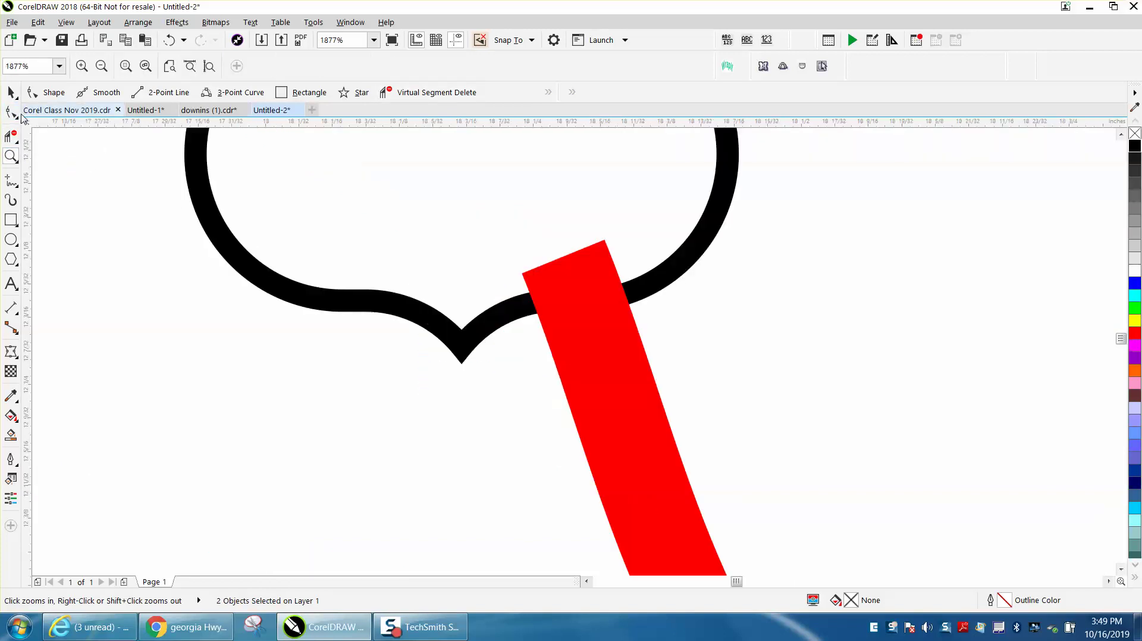
left_click(11, 112)
mouse_move(563, 257)
left_mouse_down()
mouse_move(576, 294)
mouse_move(606, 317)
mouse_move(601, 303)
left_mouse_up()
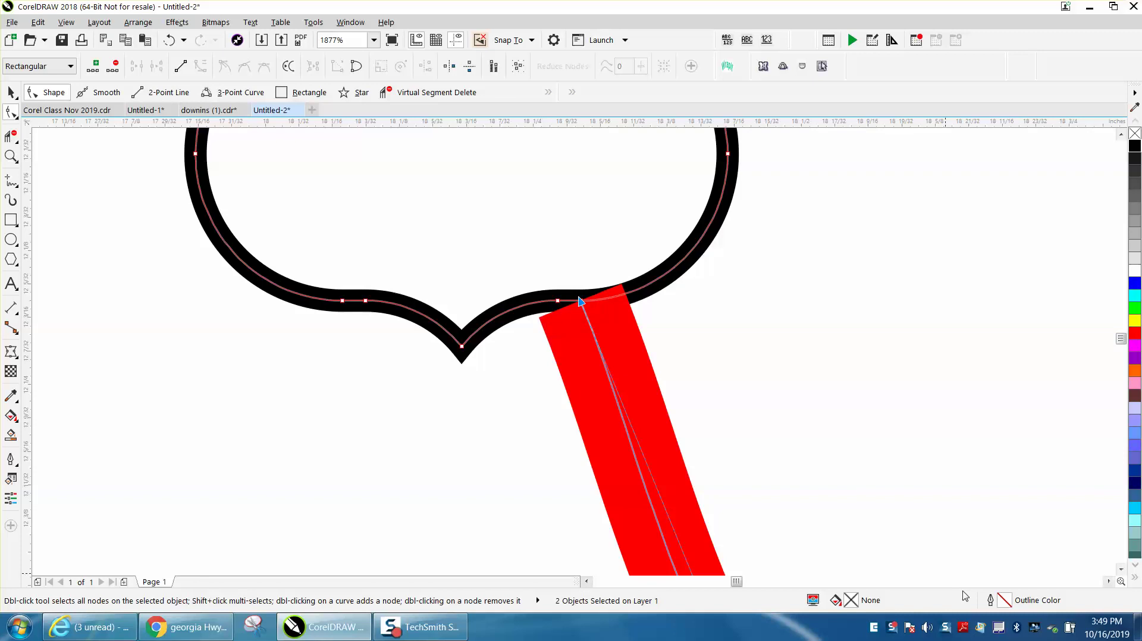
key("space")
left_click(767, 370)
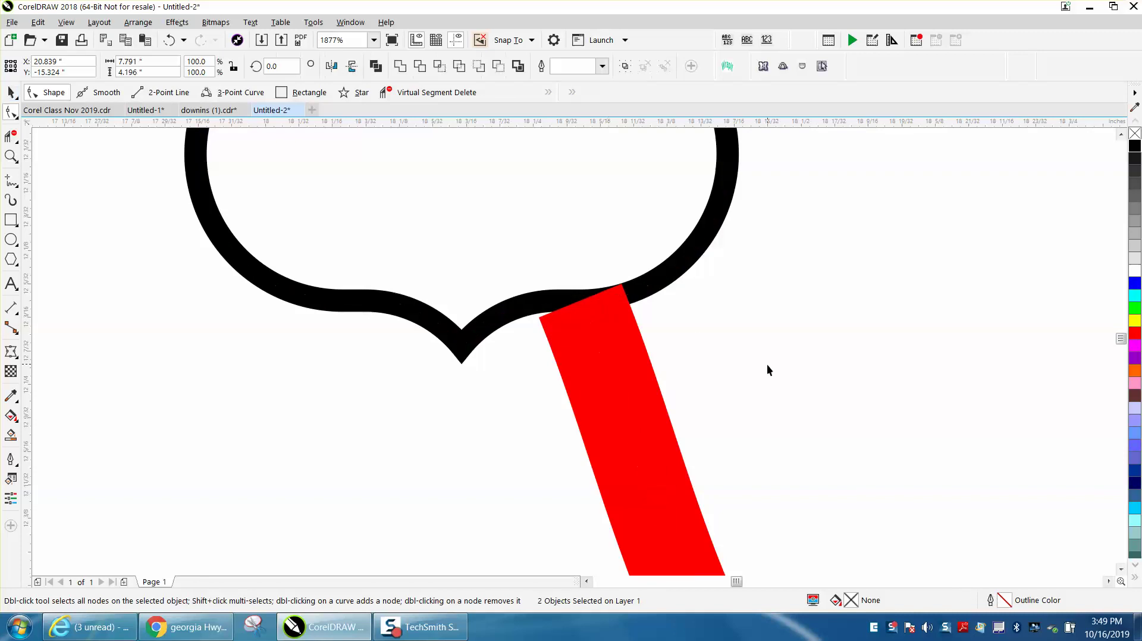
left_click(645, 375)
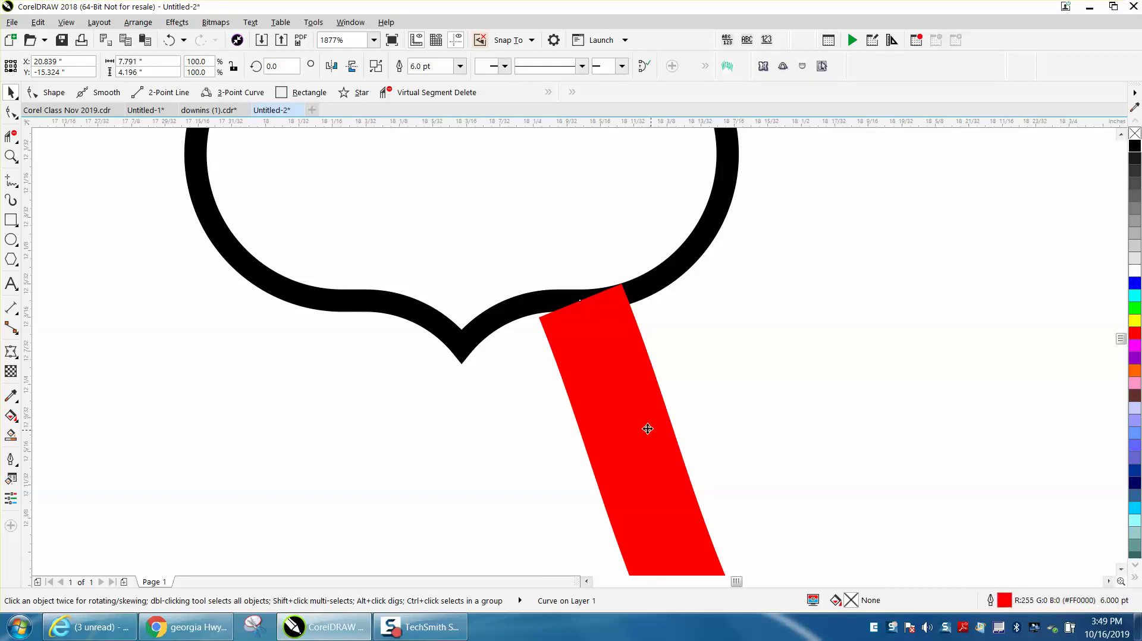
Give the red road line a 6 pt outline width.
double_click(1004, 601)
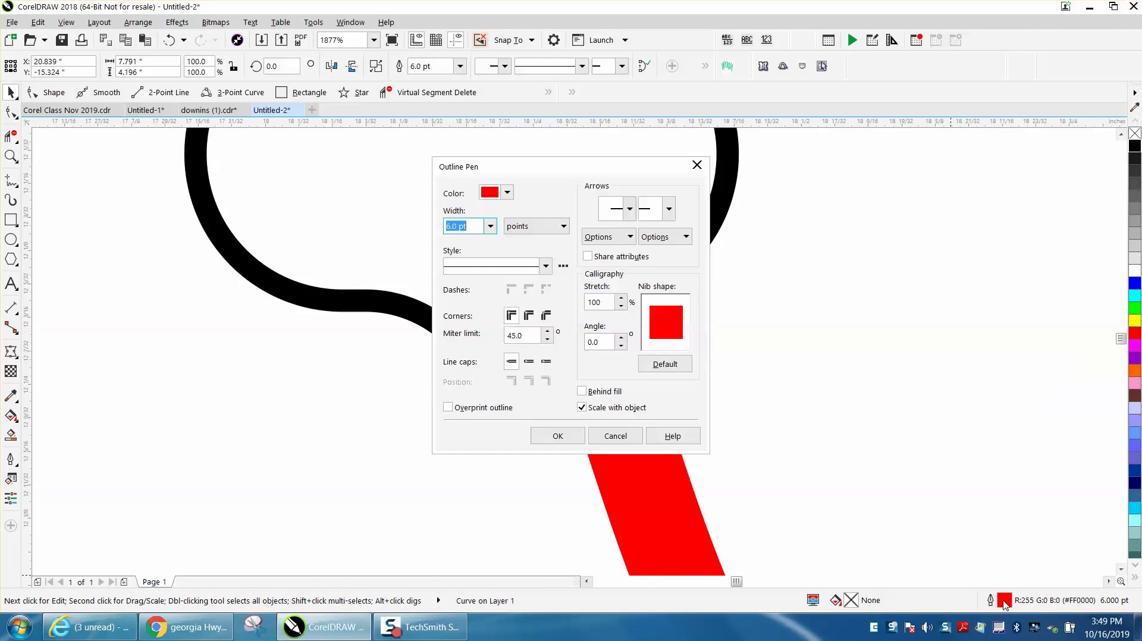
left_click(489, 226)
left_click(459, 243)
left_click(558, 436)
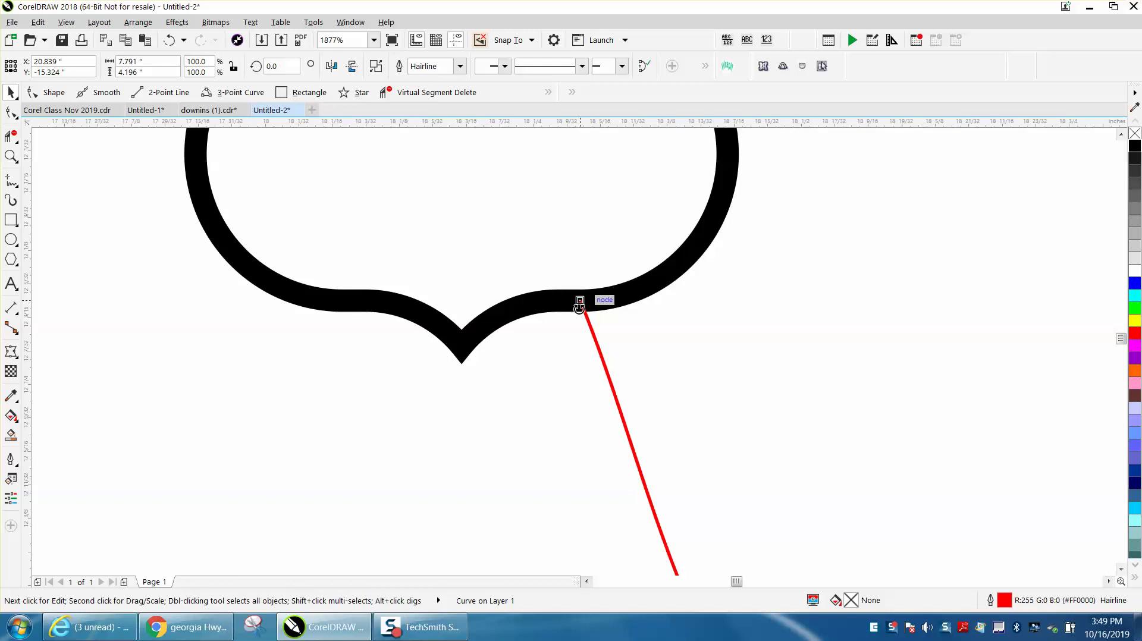
double_click(1006, 602)
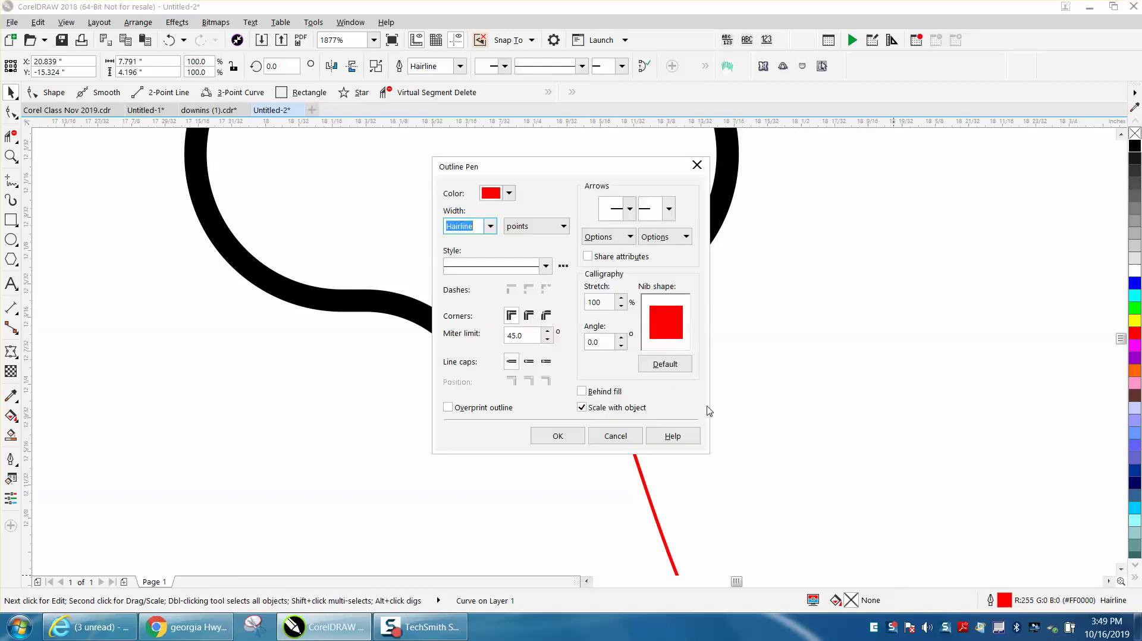
left_click(492, 229)
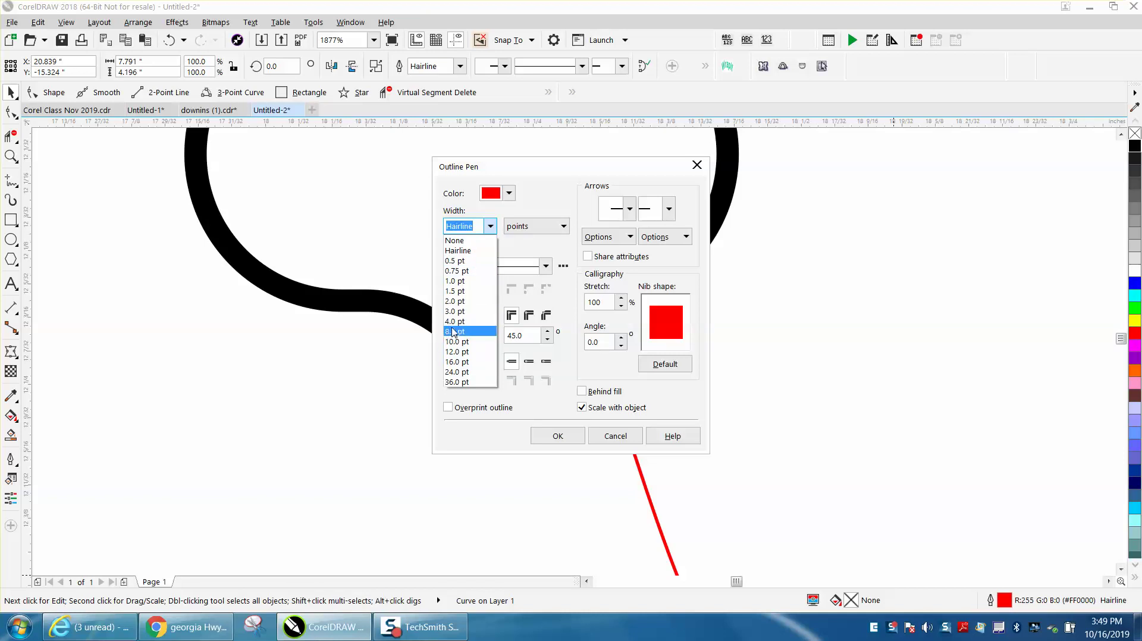
left_click(478, 229)
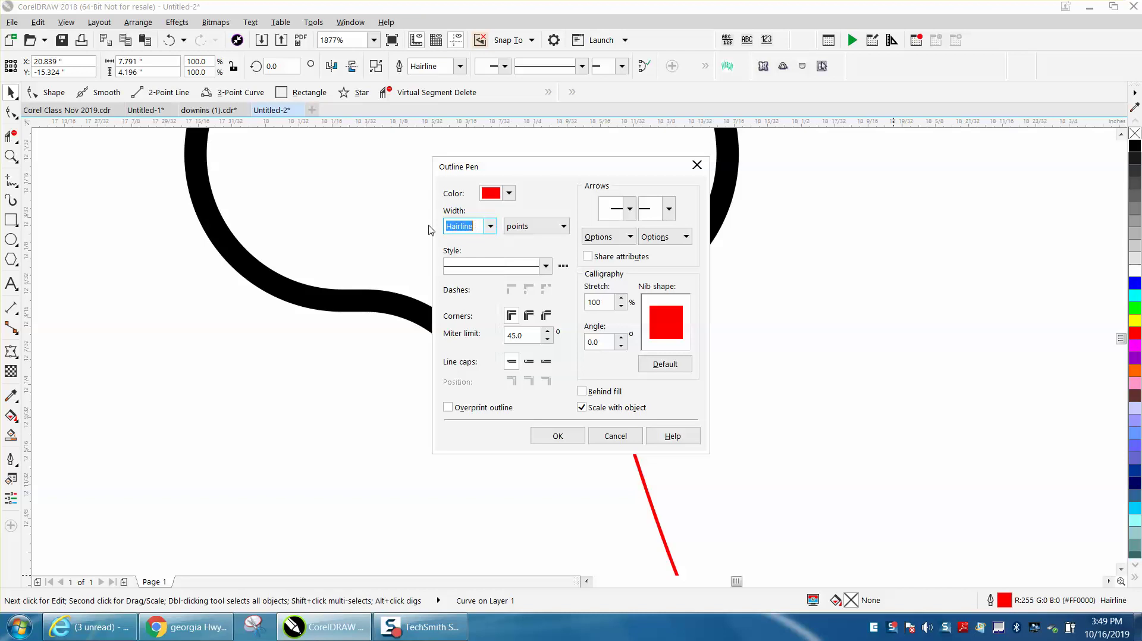
type("6")
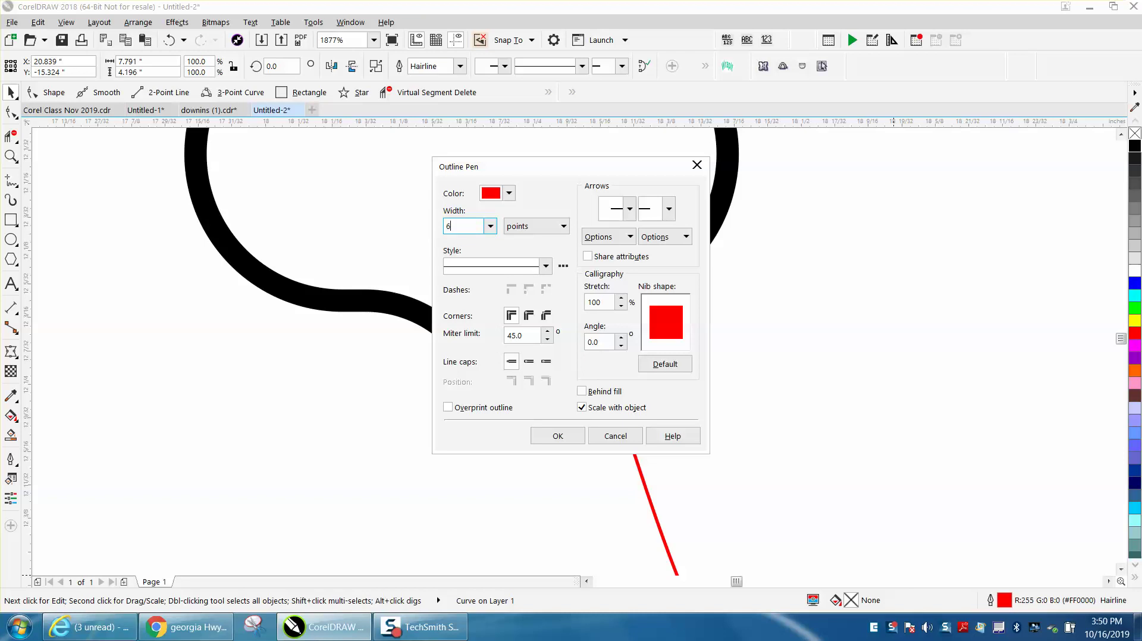
left_click(557, 437)
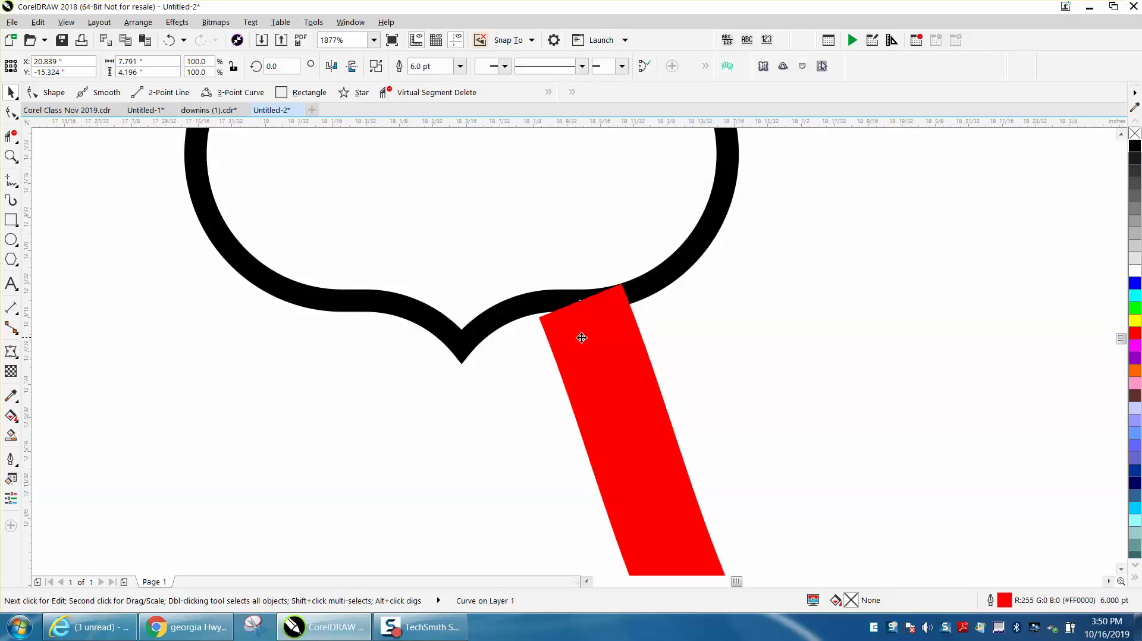
Thicken the black route shield's outline to 3.0 pt.
left_click(661, 286)
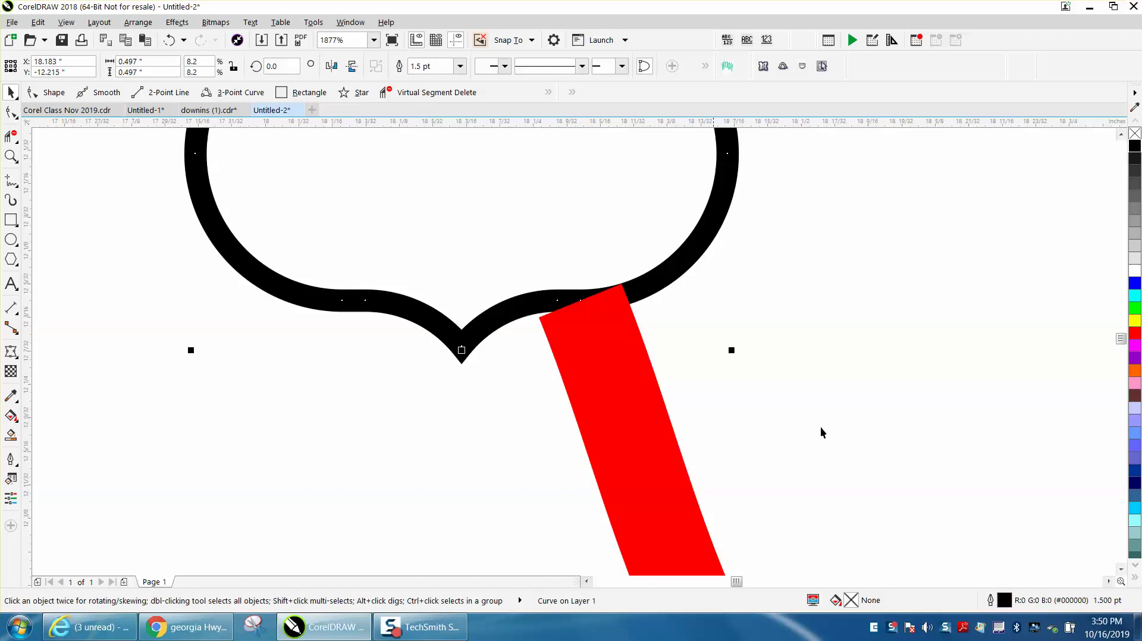
double_click(1005, 601)
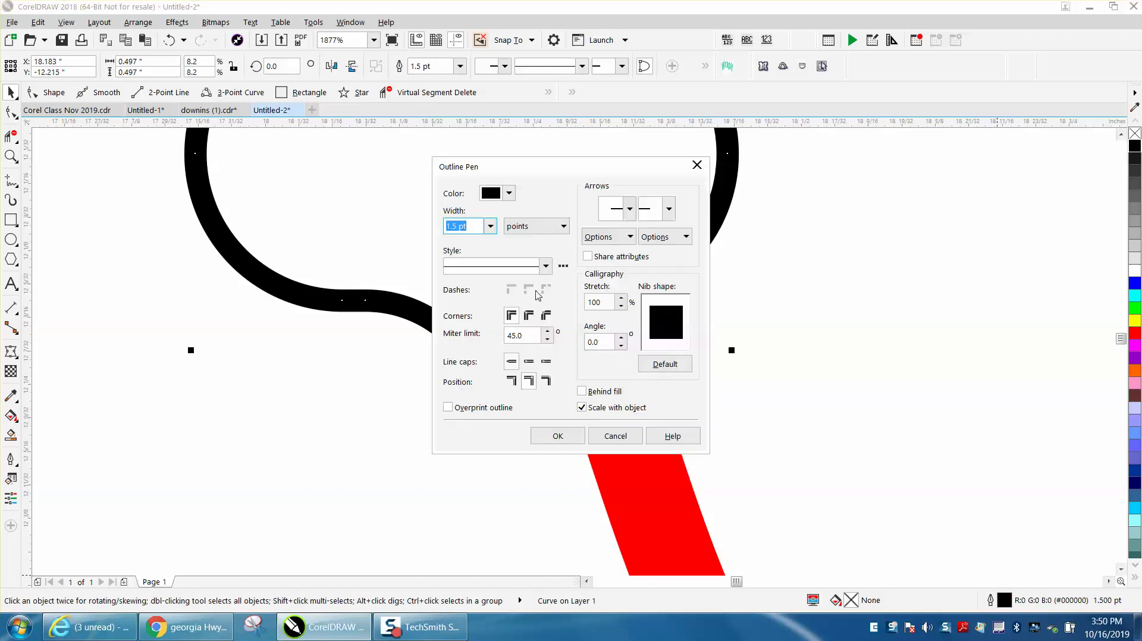
left_click(491, 227)
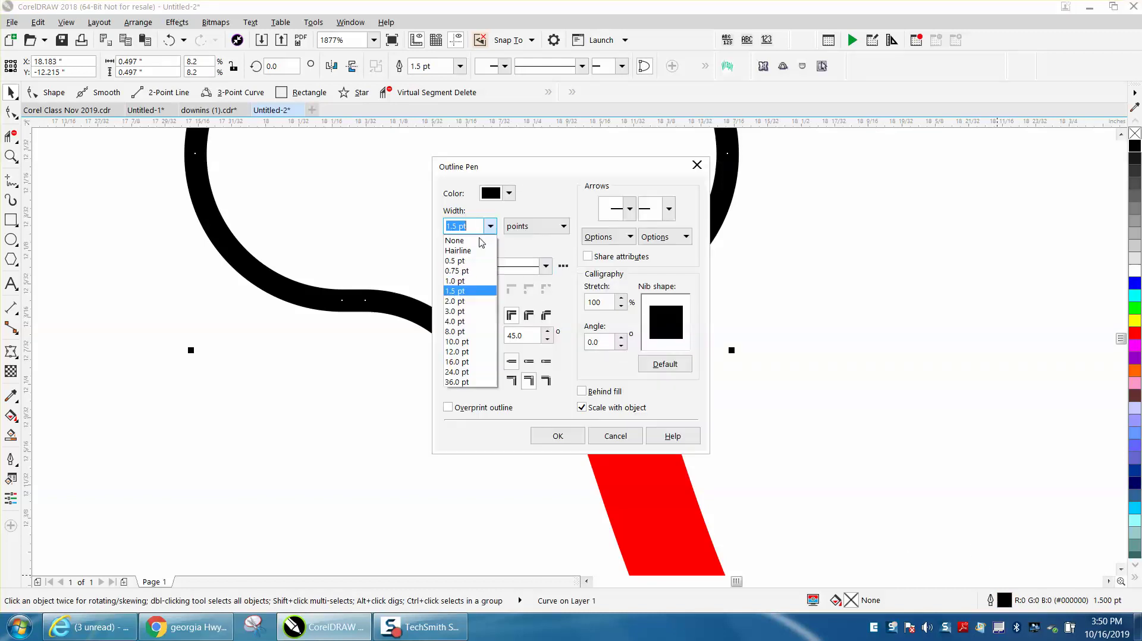
left_click(455, 312)
left_click(568, 436)
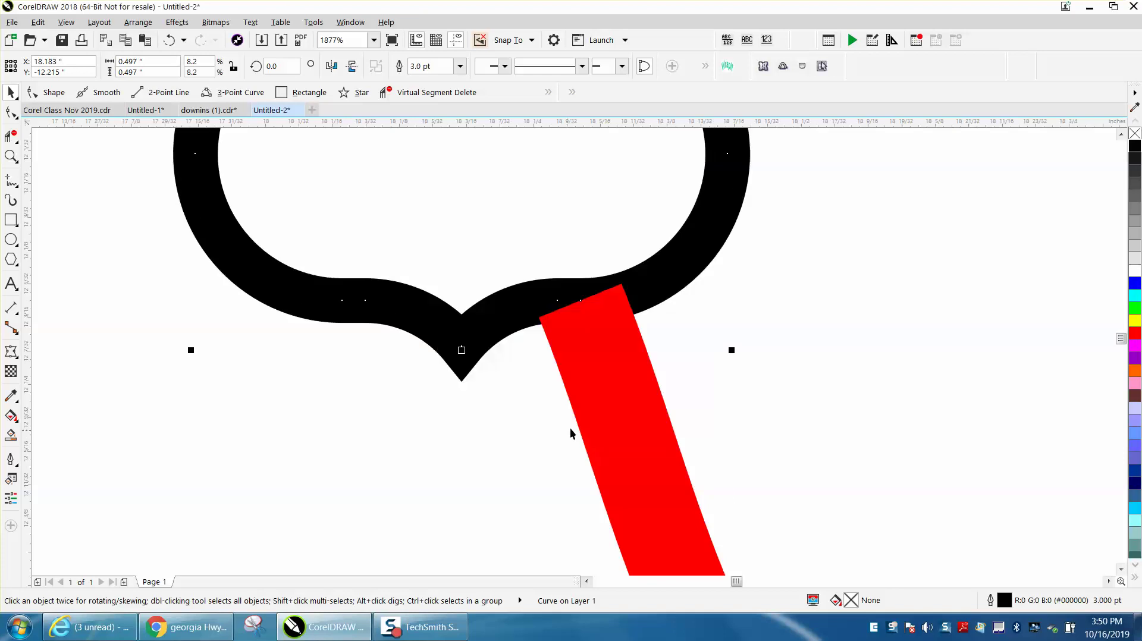
scroll(587, 357, "down", 2)
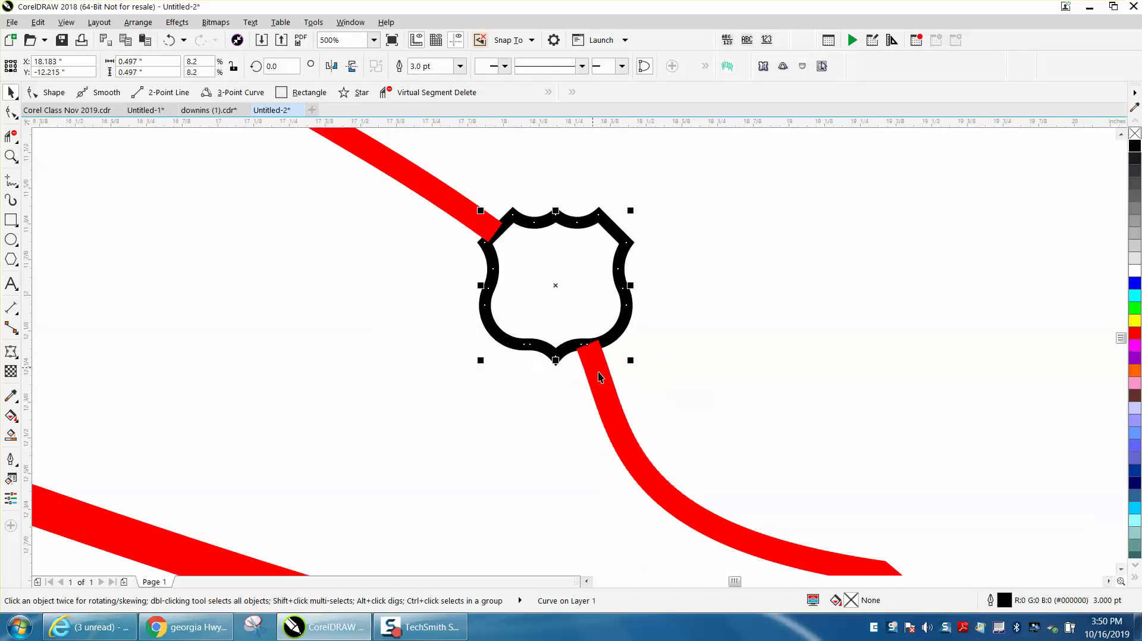
Make the road running through the route shield black in fill and outline.
left_click(445, 200)
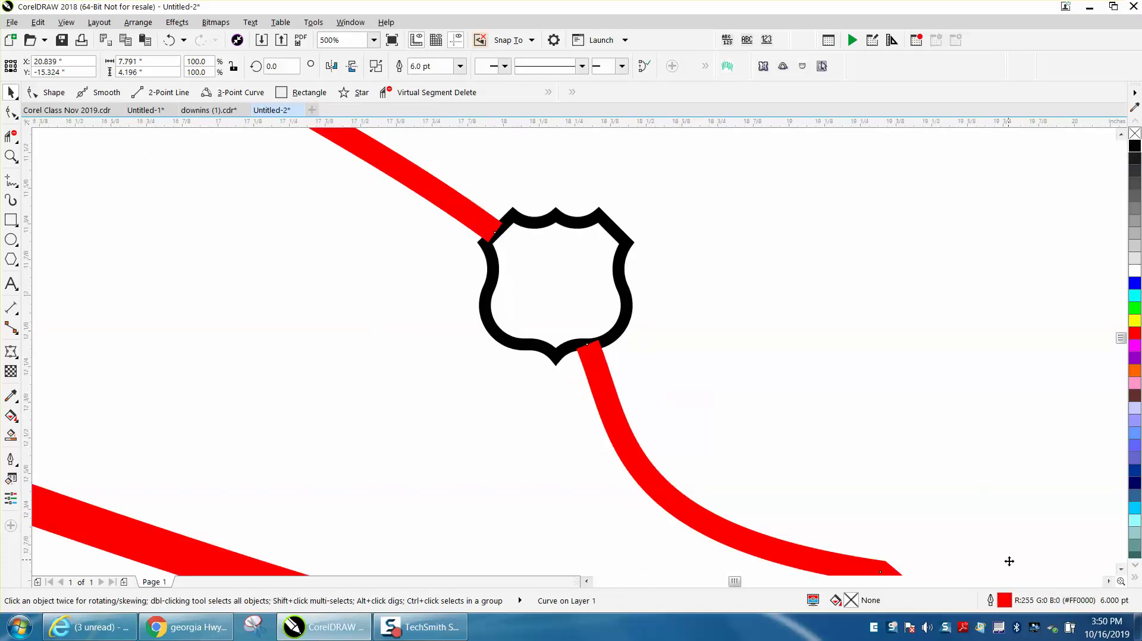
left_click(1135, 149)
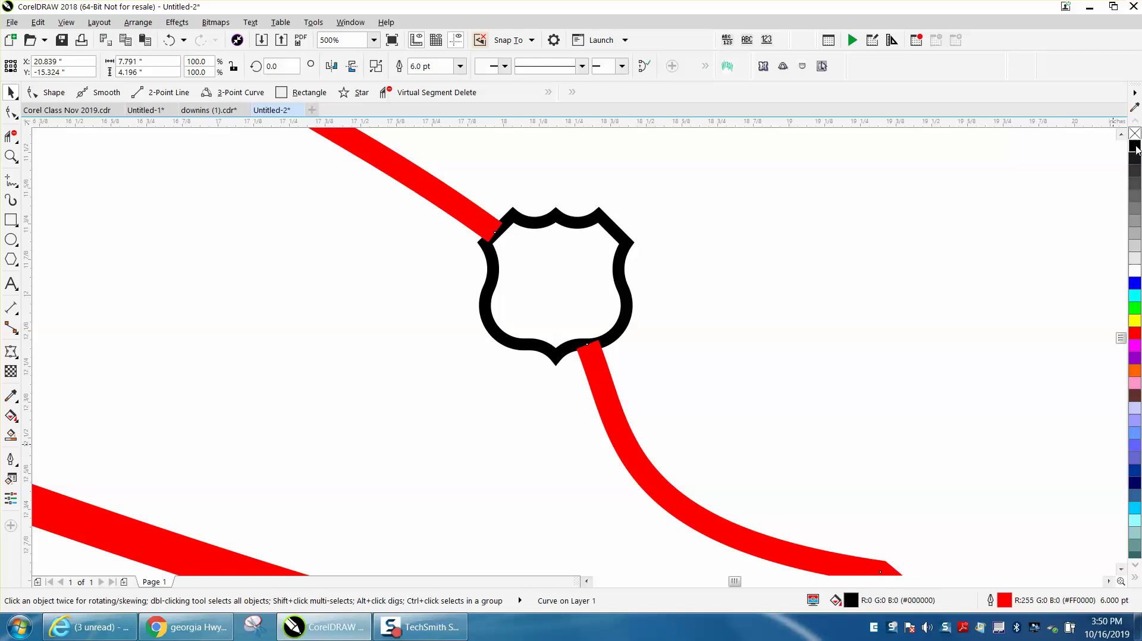
right_click(1136, 148)
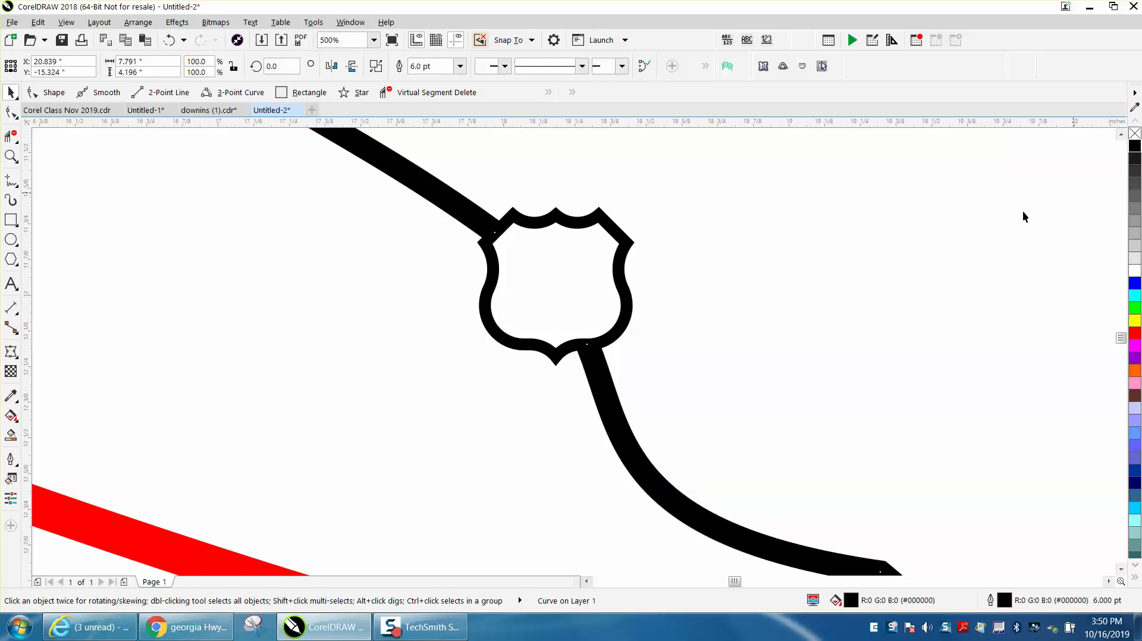
scroll(740, 323, "down", 4)
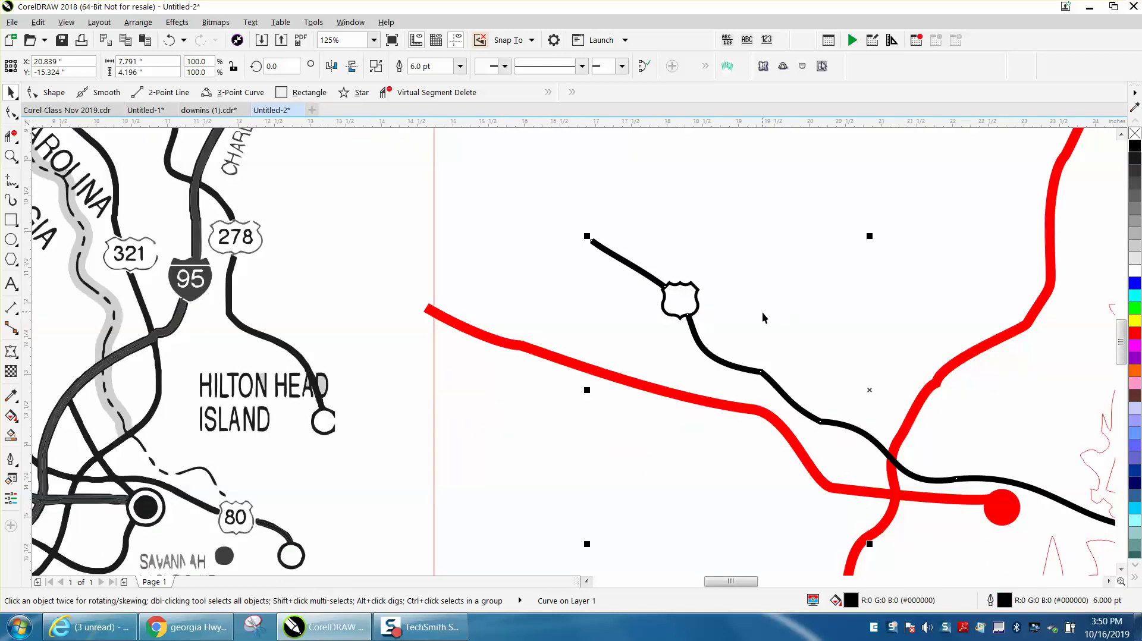
scroll(322, 298, "up", 3)
Add the text '80' and move it into the centre of the route shield.
key("F8")
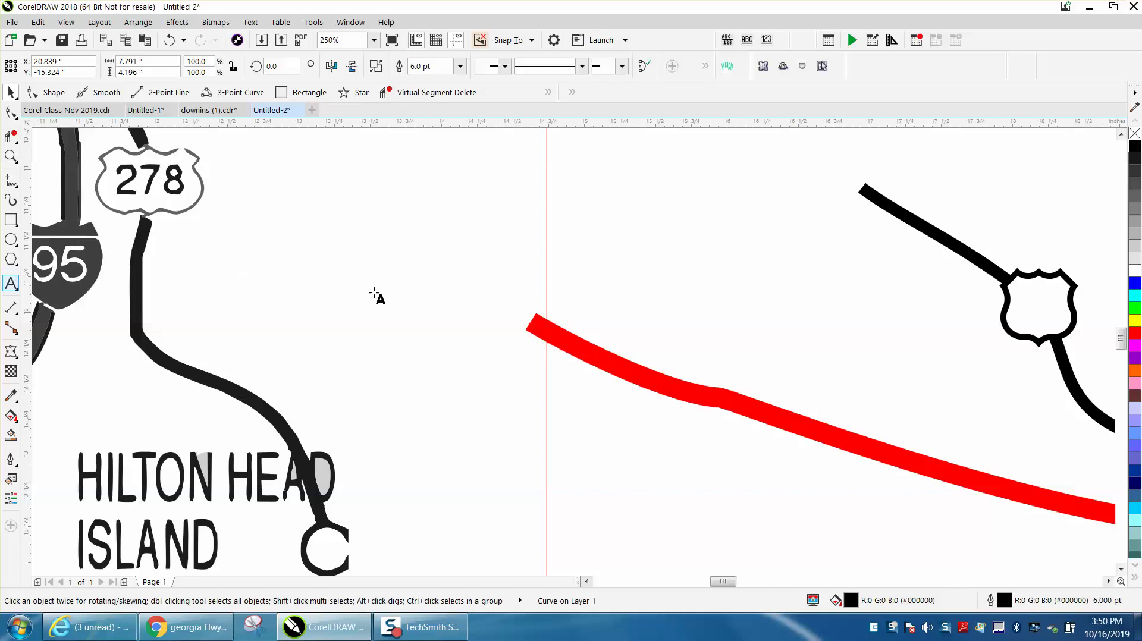
left_click(374, 294)
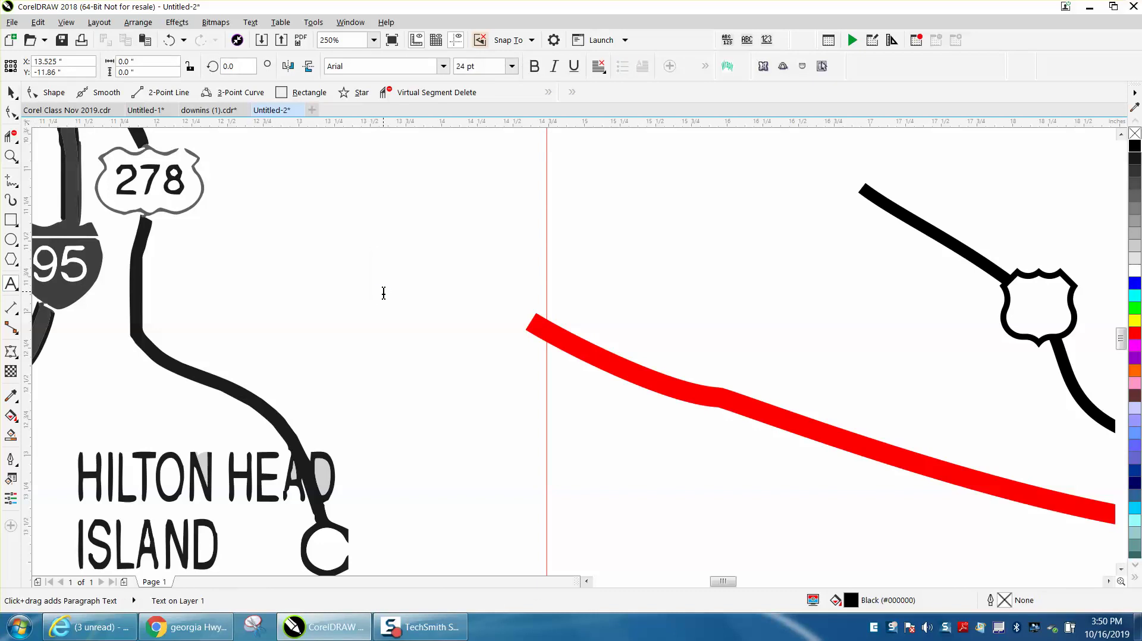
type("80")
key("Escape")
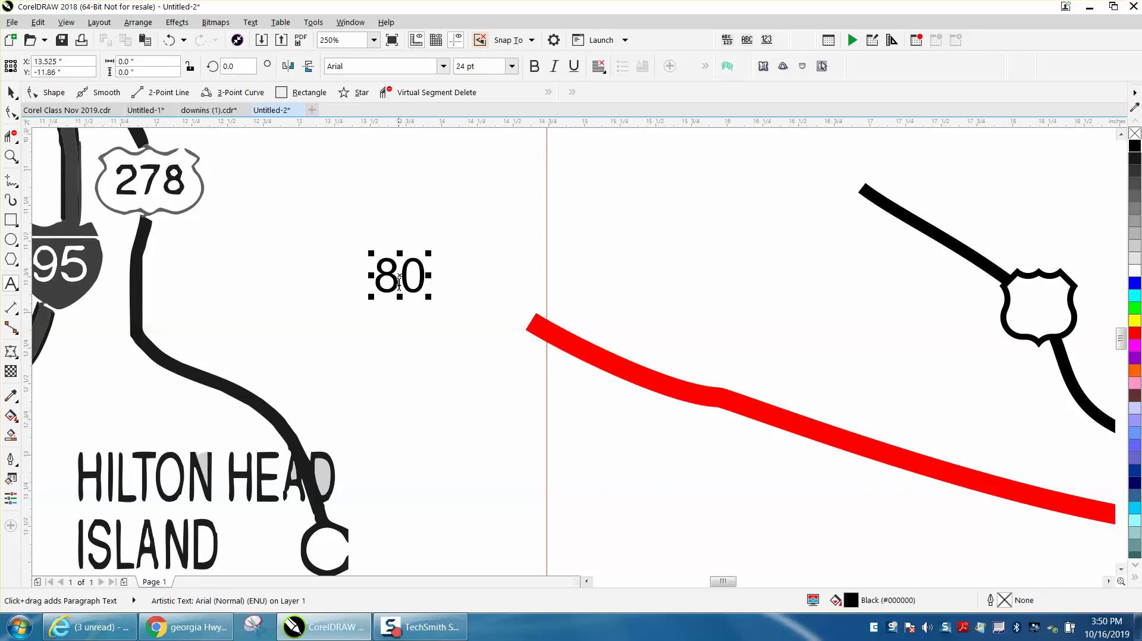
left_click_drag(398, 280, 1038, 308)
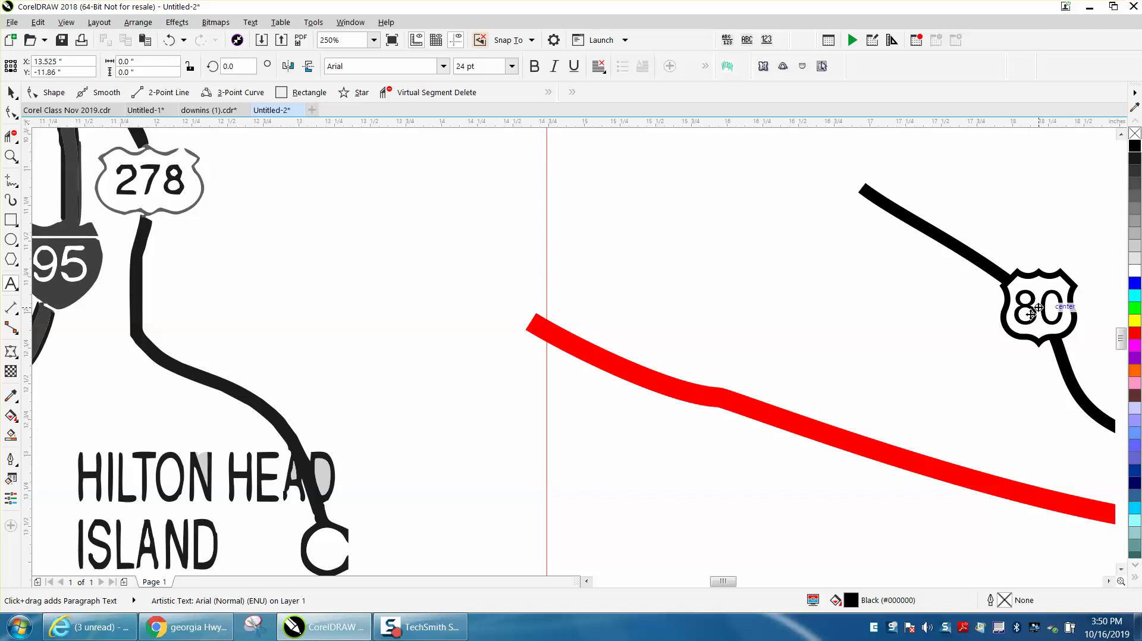
scroll(326, 255, "down", 2)
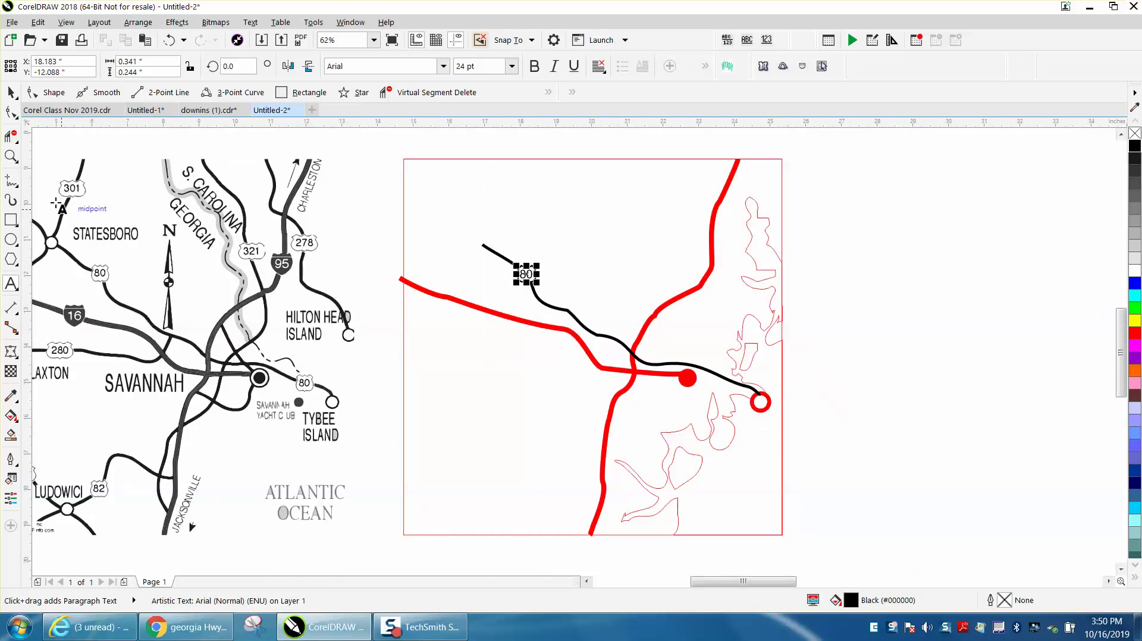
Zoom in on the upper red road's kink and reshape its node into an even curve.
left_click(11, 157)
left_click_drag(617, 291, 755, 373)
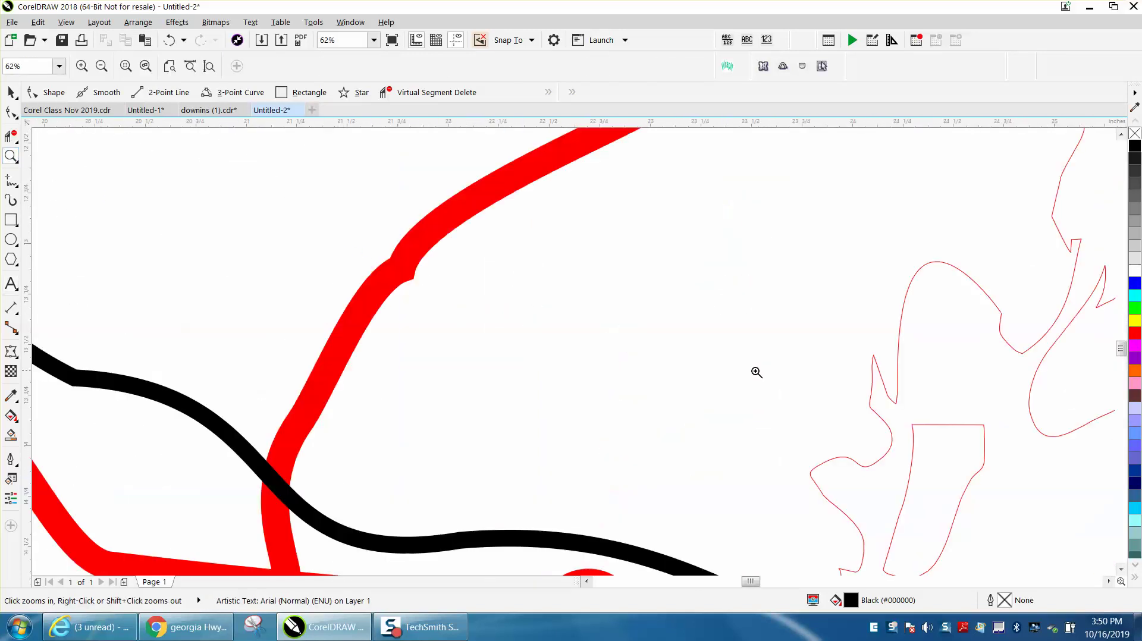
left_click(11, 112)
left_click(406, 277)
left_click(402, 269)
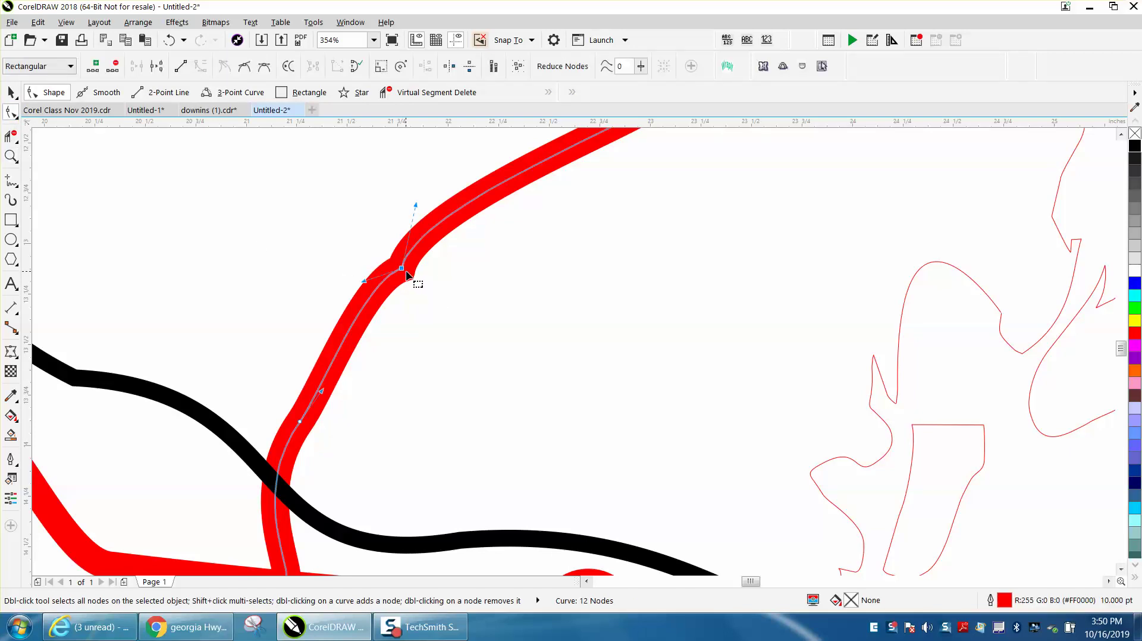
left_click_drag(364, 280, 370, 298)
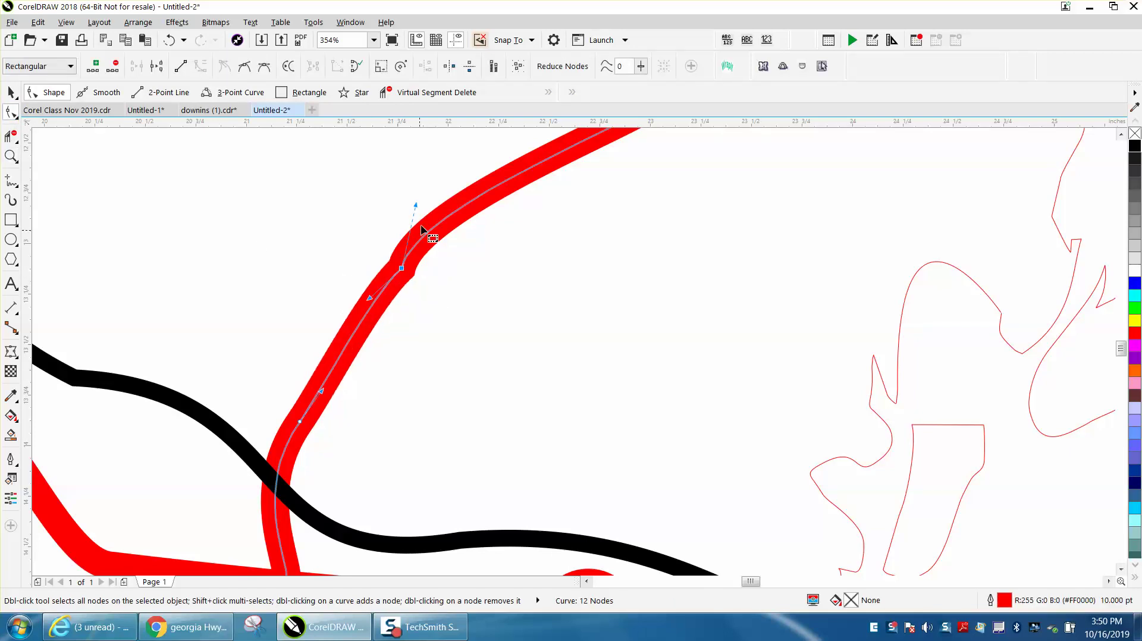
left_click_drag(416, 204, 428, 238)
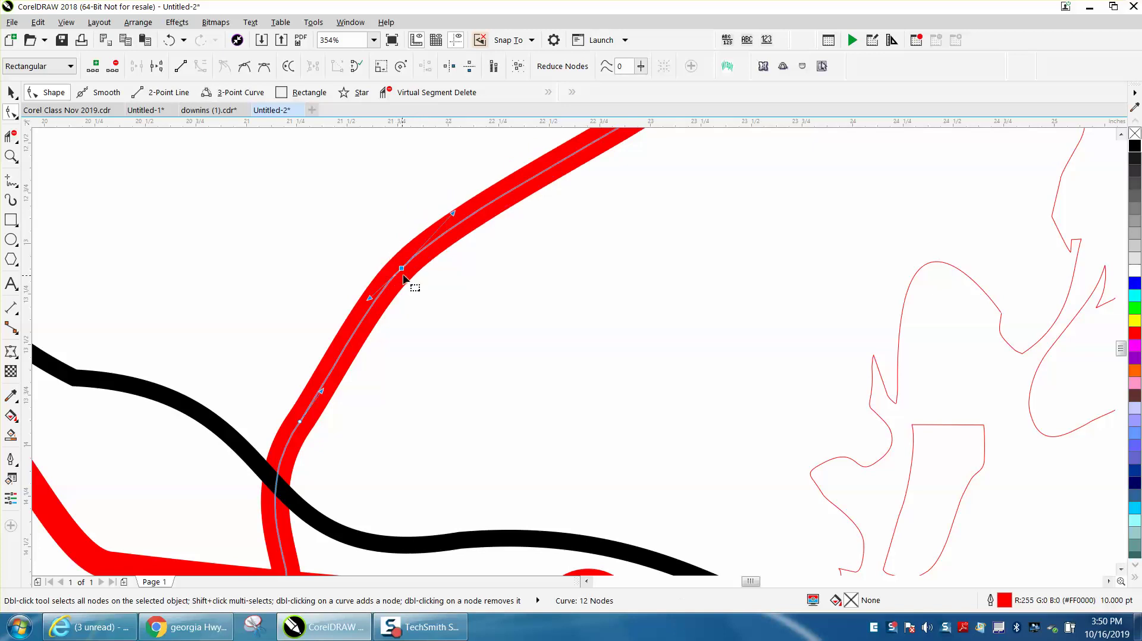
scroll(295, 265, "down", 5)
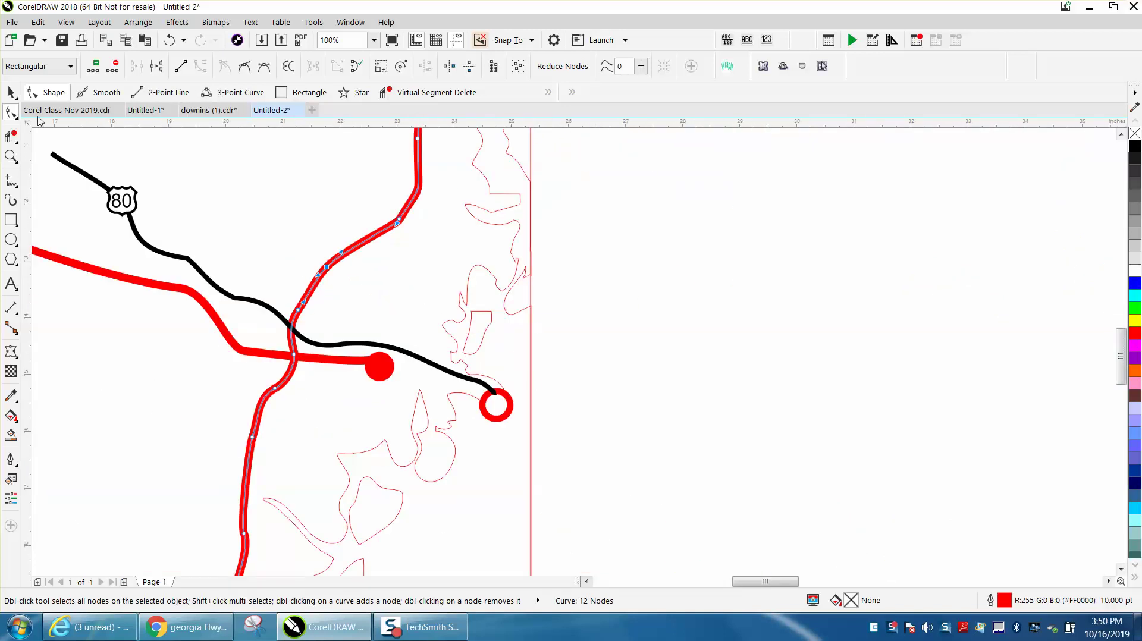
Turn the outlines of both red roads black.
left_click(10, 92)
left_click(132, 280)
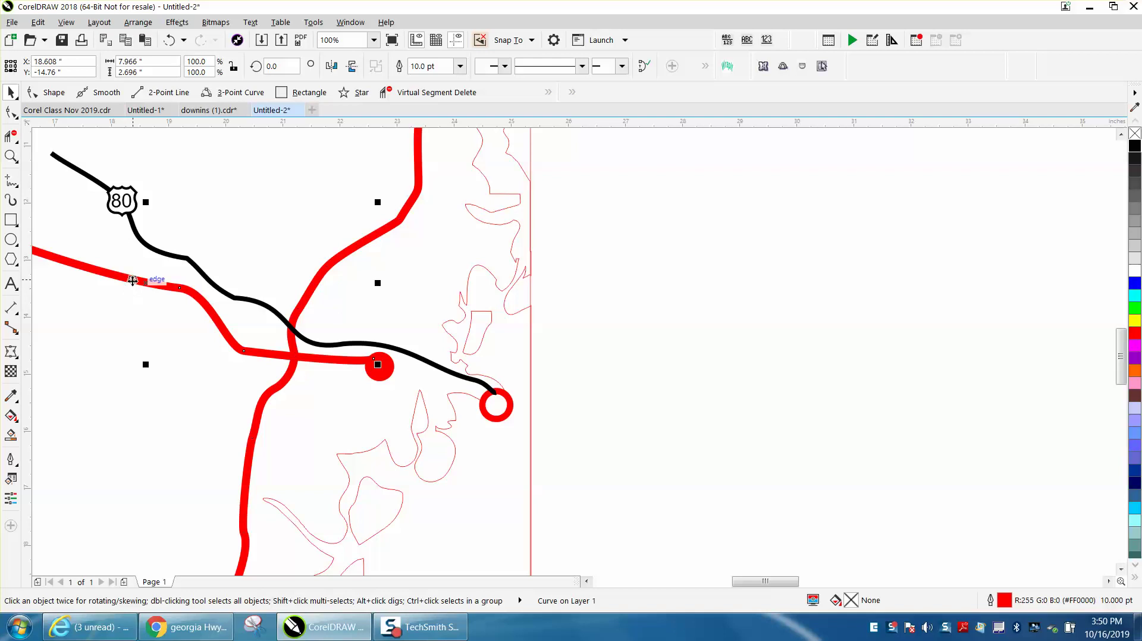
left_click(335, 261, "shift")
right_click(1137, 153)
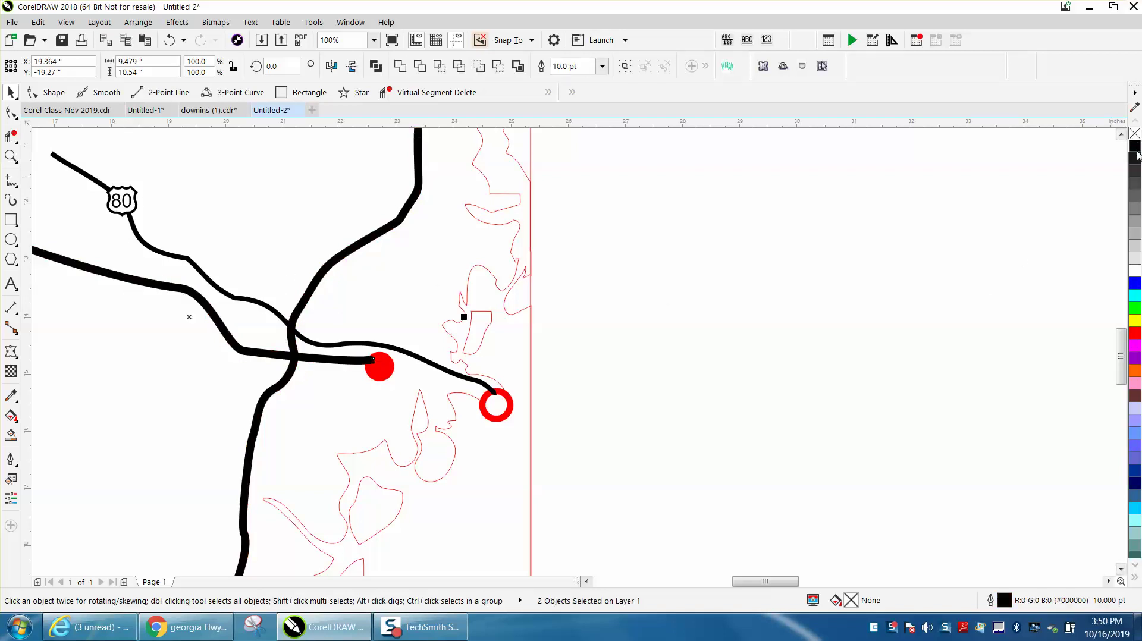
left_click(380, 368)
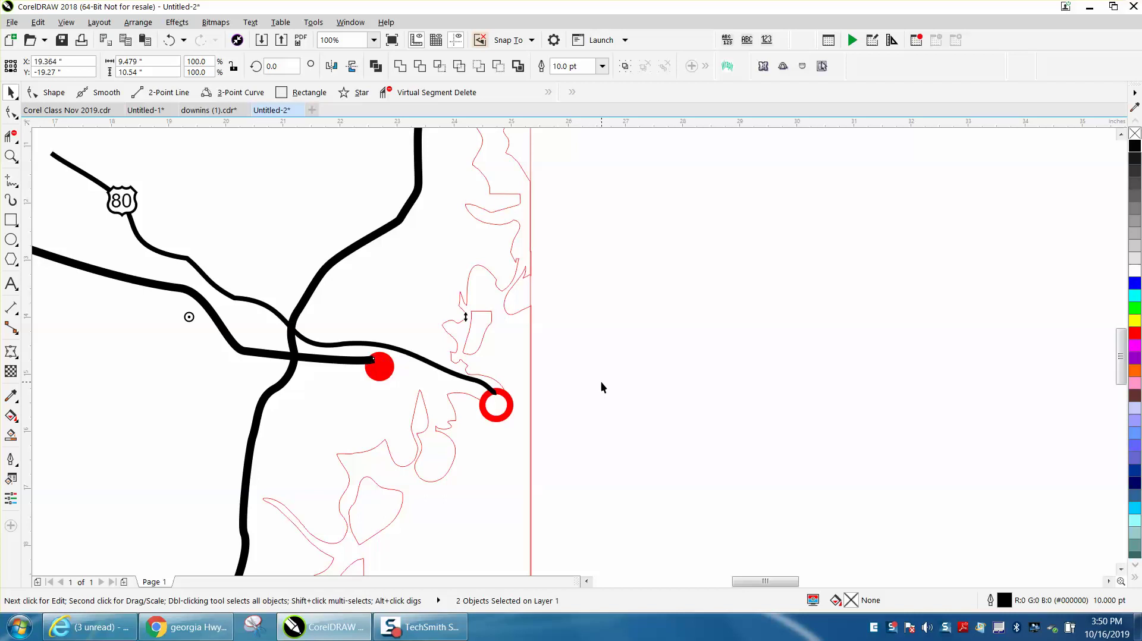
left_click(601, 386)
Fill the city dot solid black and give the coastal ring a black outline.
left_click(392, 370)
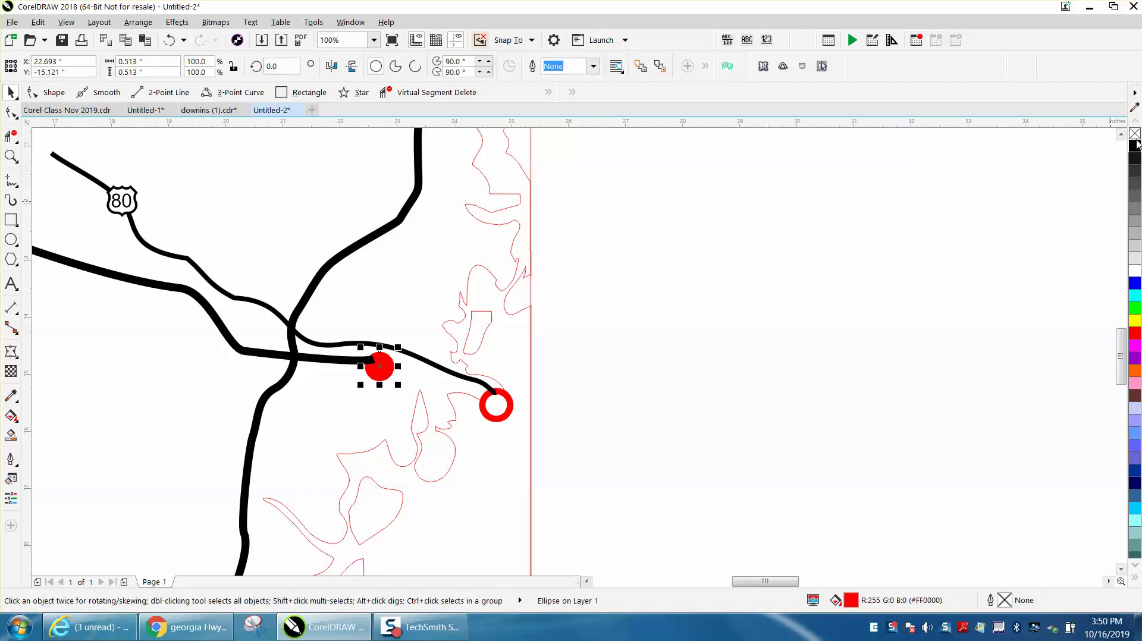
left_click(1135, 145)
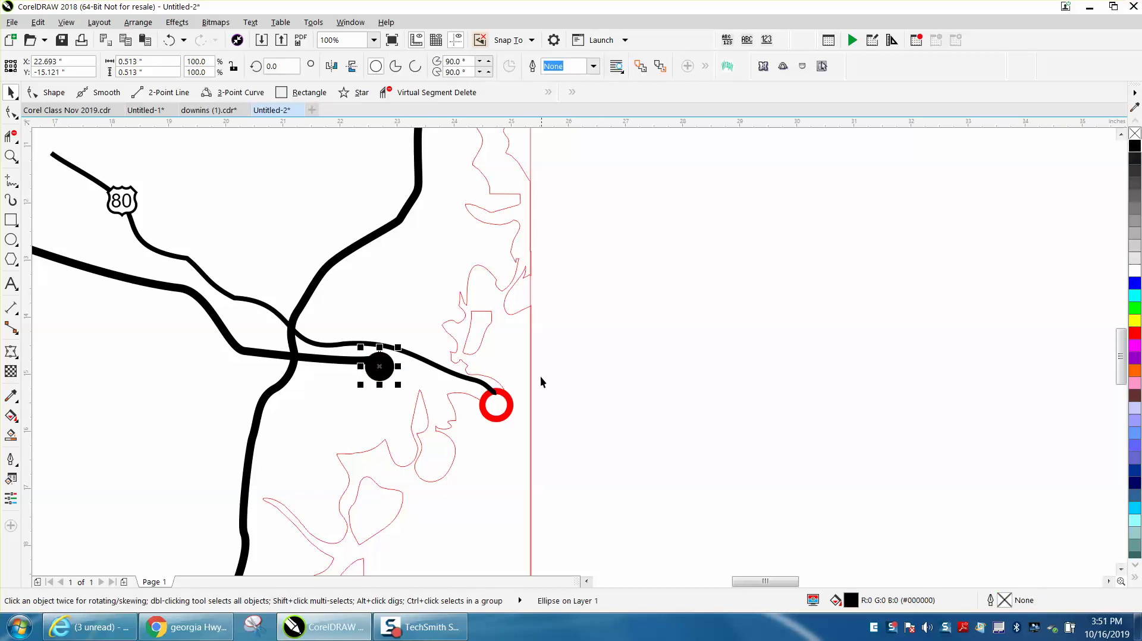
left_click(509, 403)
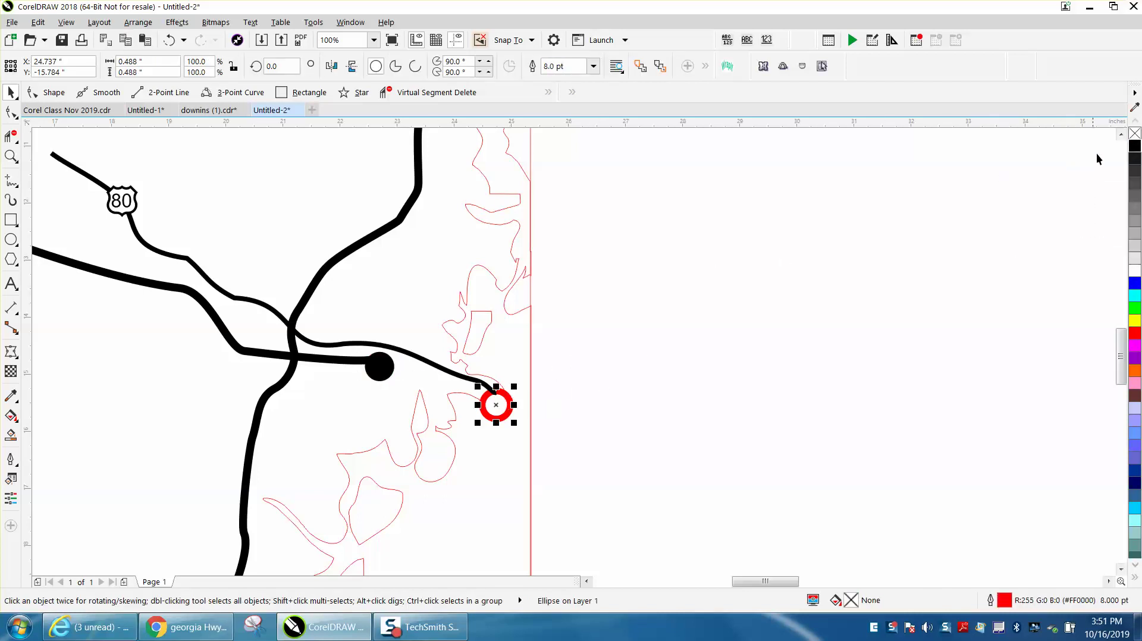
right_click(1135, 146)
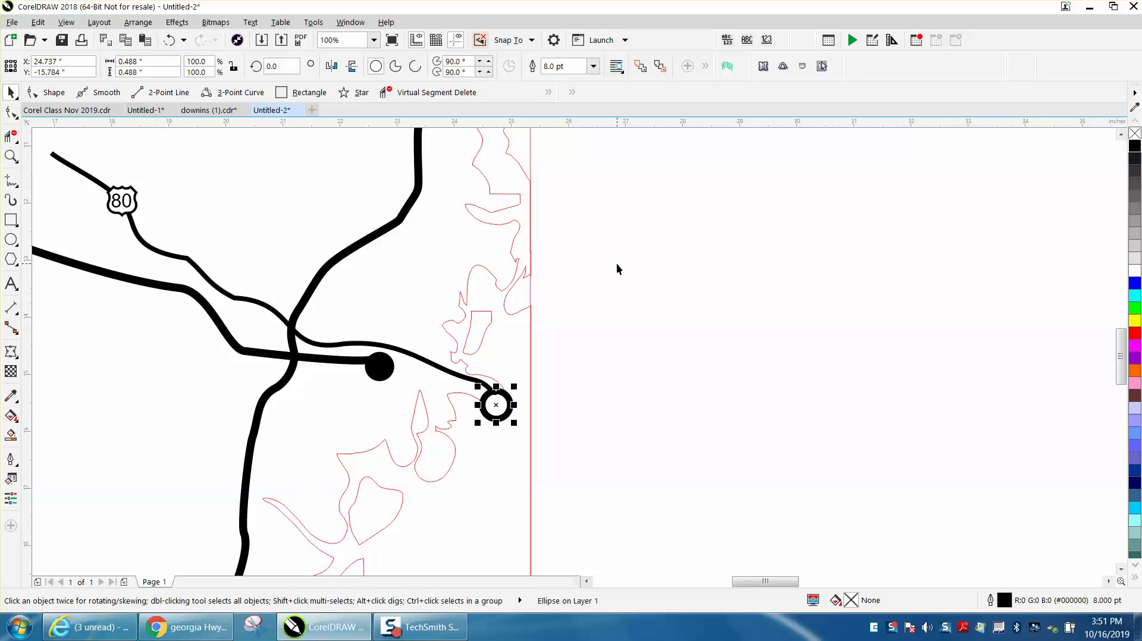
scroll(588, 259, "down", 1)
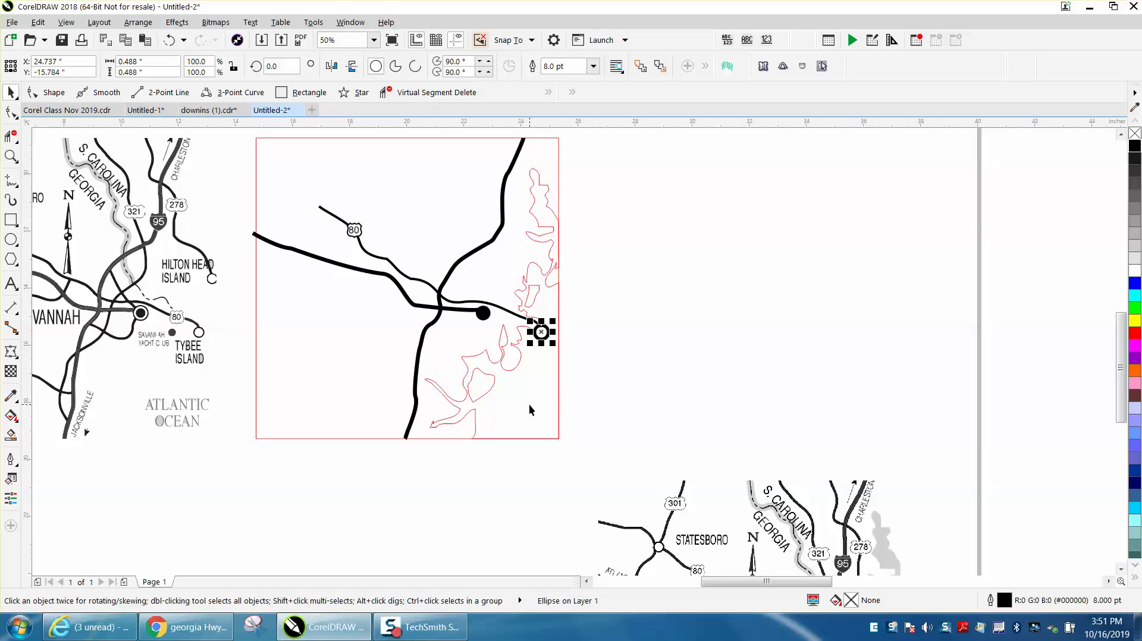
Delete the lower-right grayscale map image and the small stray shapes.
left_click(255, 157)
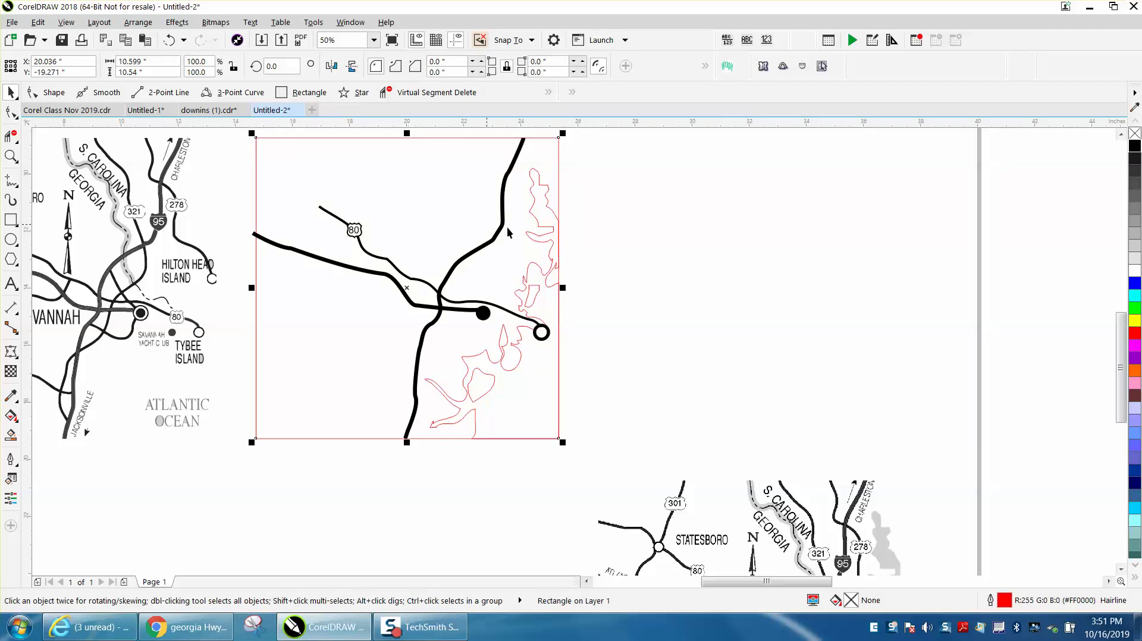
scroll(524, 229, "down", 1)
left_click(618, 405)
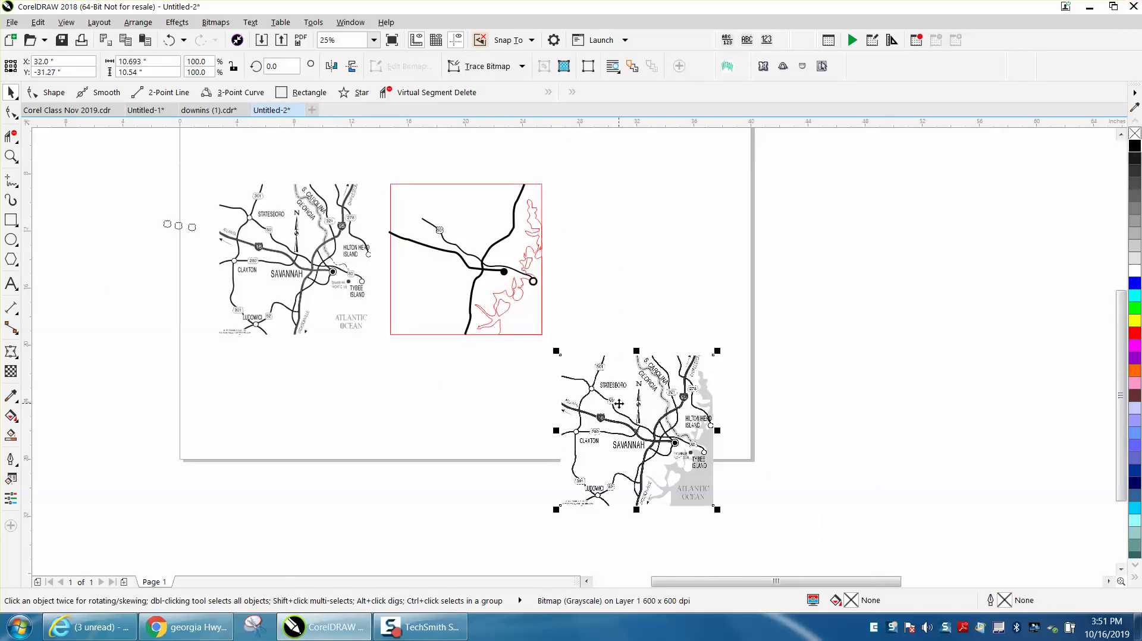
key("Delete")
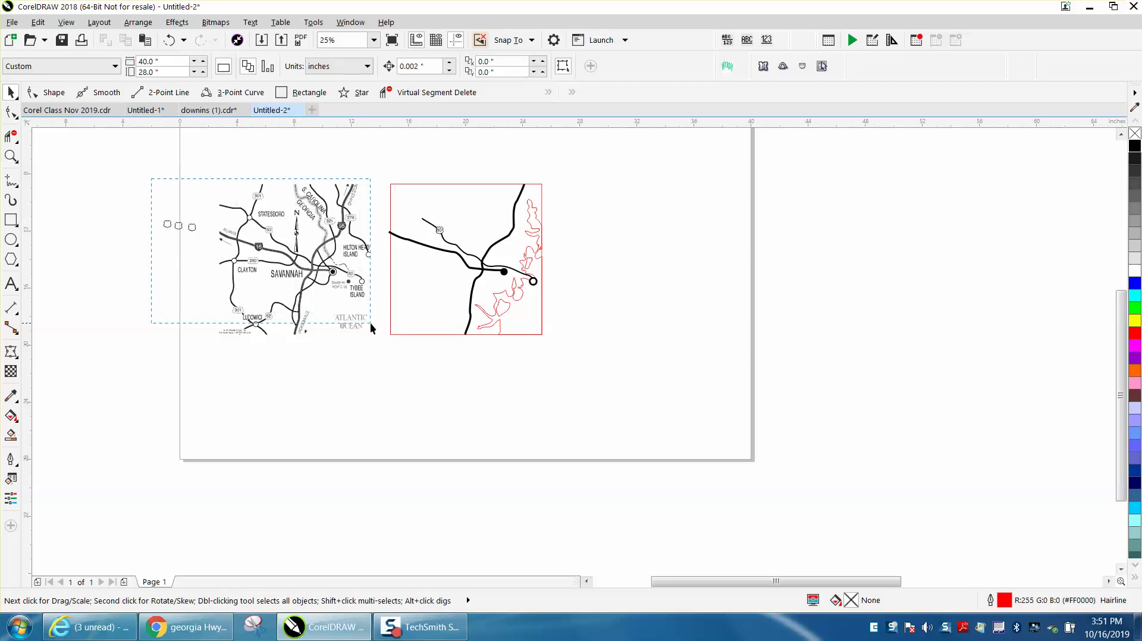
left_click_drag(370, 322, 376, 326)
key("Delete")
Group the nine traced road map objects into one group.
left_click(325, 243)
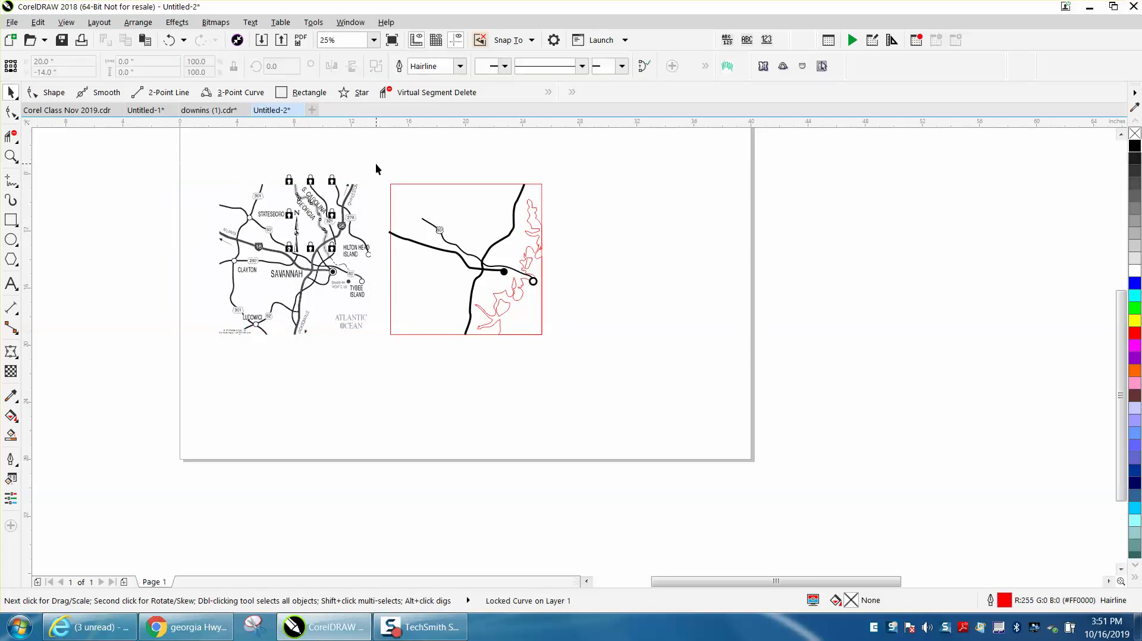
left_click_drag(376, 169, 649, 373)
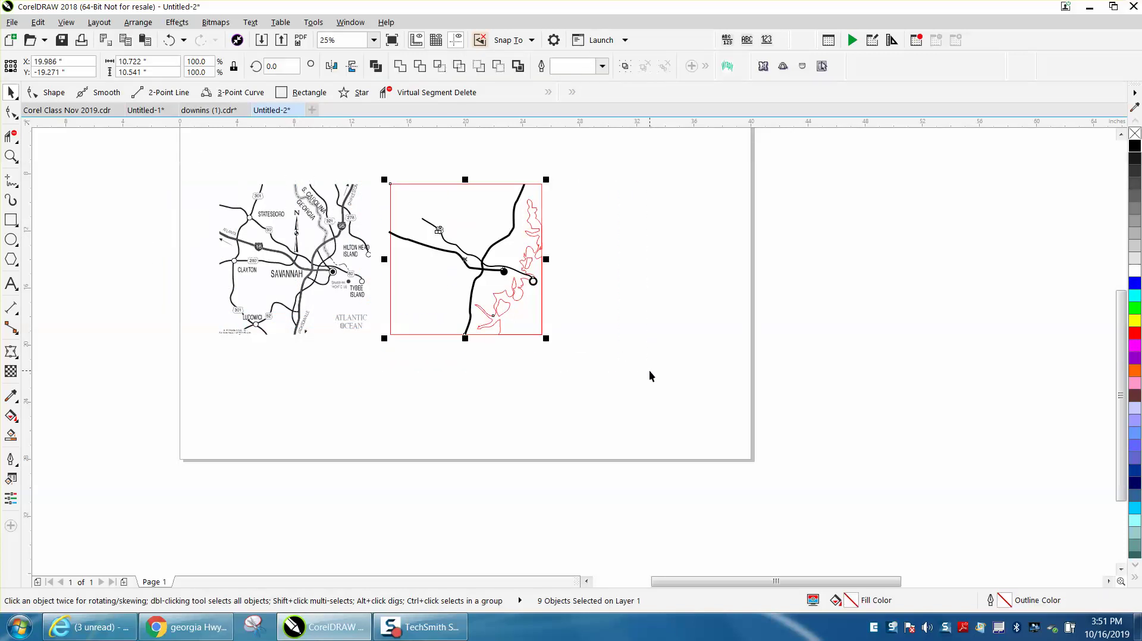
key("ctrl+g")
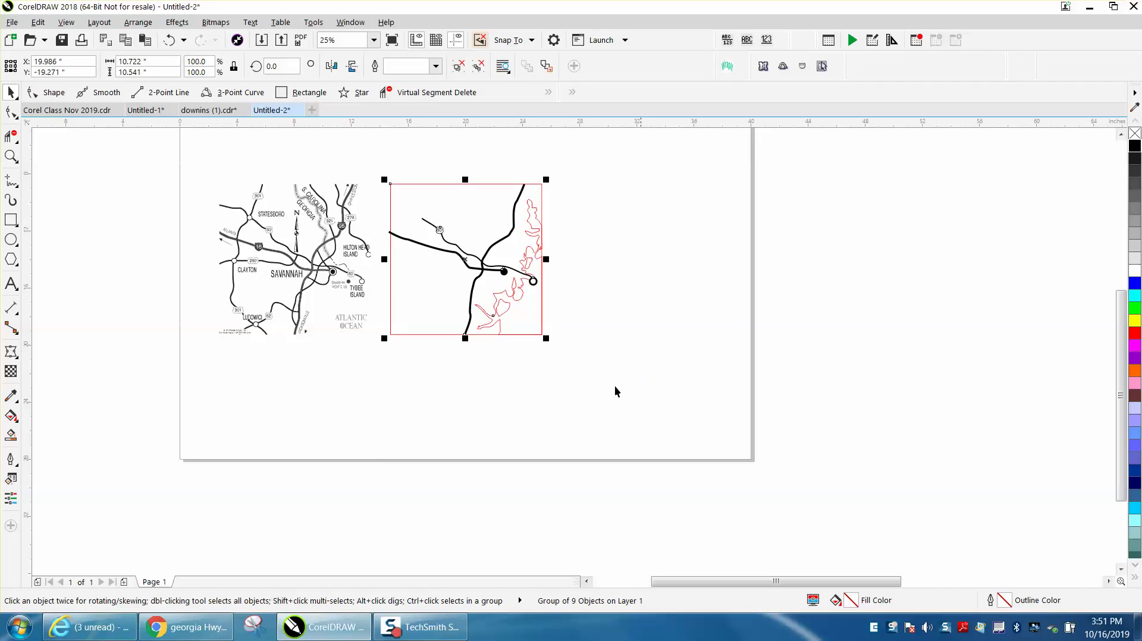
Unlock all objects and move the left reference map further left.
left_click(322, 249)
left_click(141, 23)
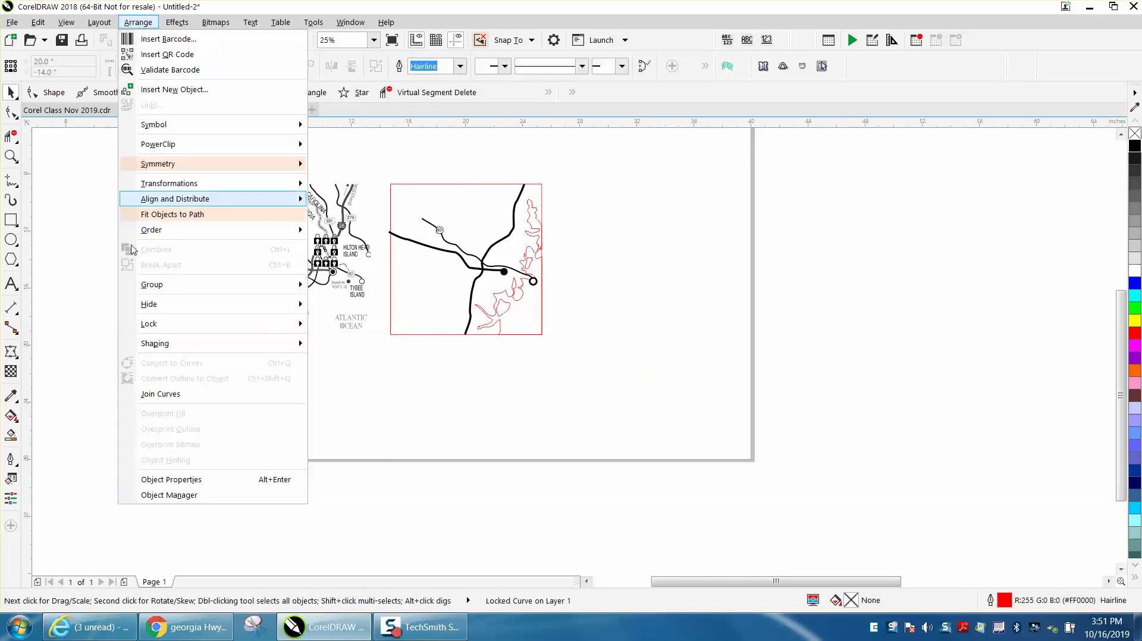
mouse_move(291, 324)
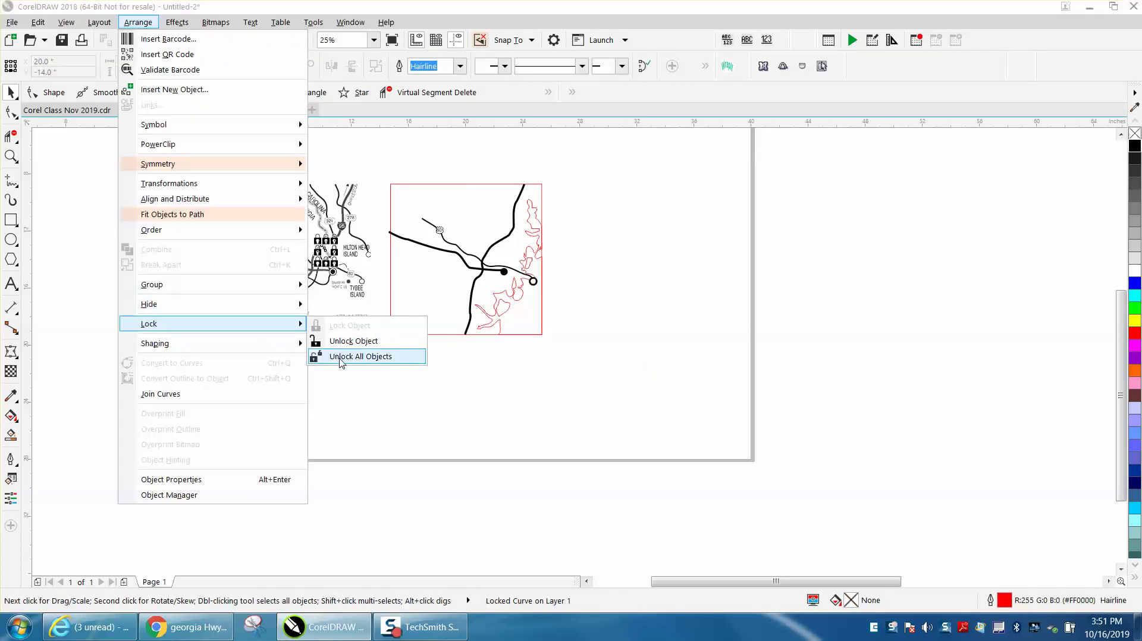
left_click(357, 357)
left_click(632, 343)
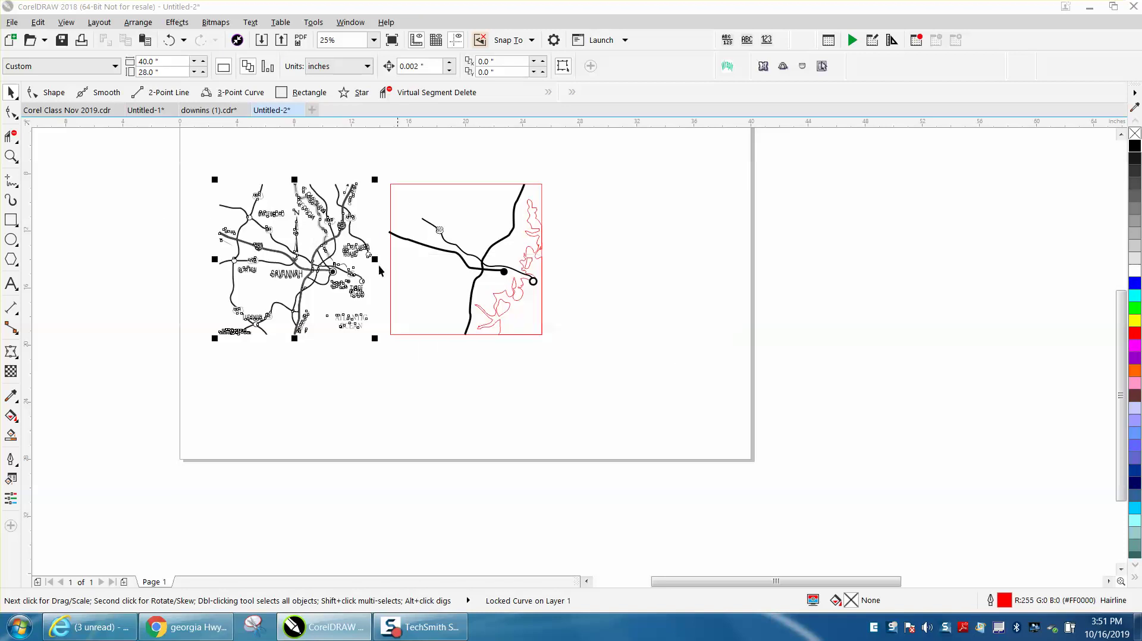
left_click_drag(174, 160, 386, 357)
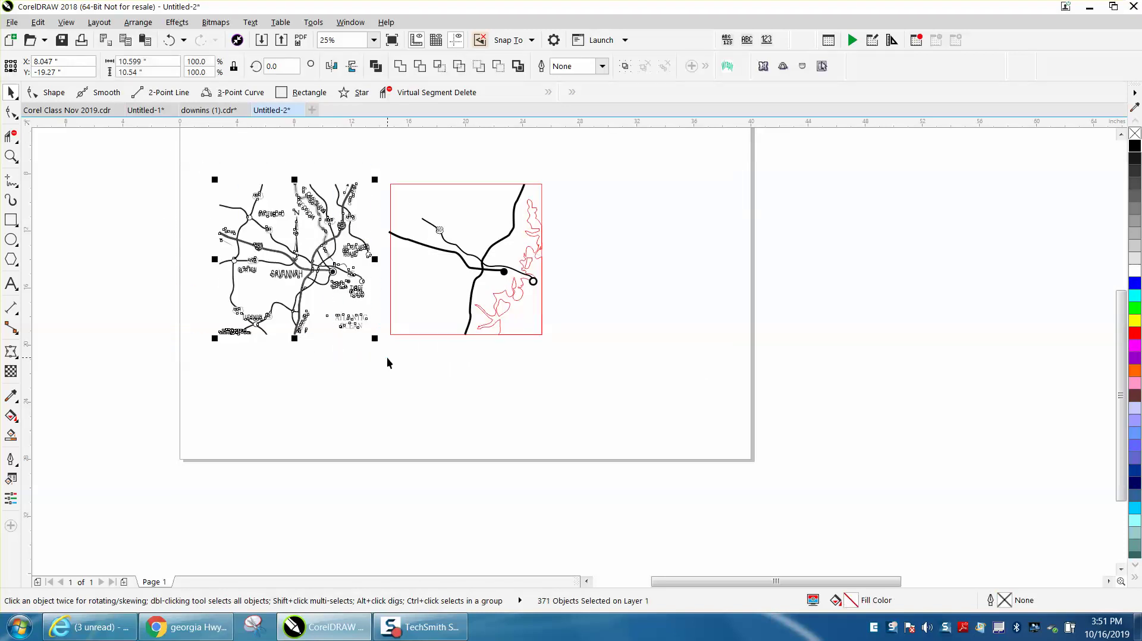
left_click_drag(257, 262, 119, 261)
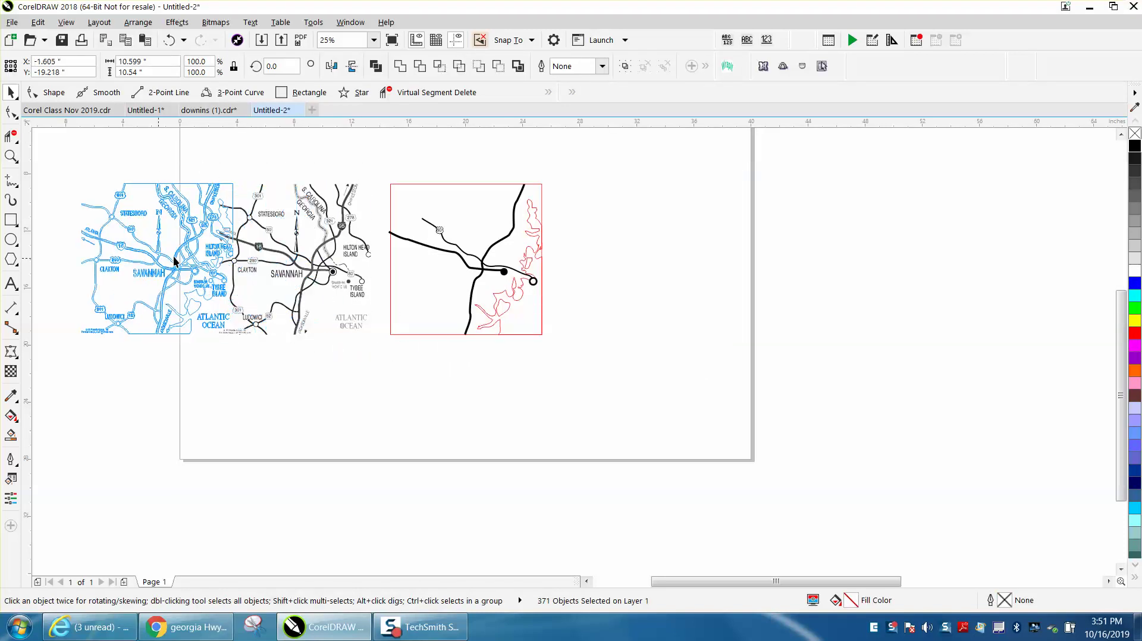
Position the grouped road map at X 20.0".
left_click(392, 243)
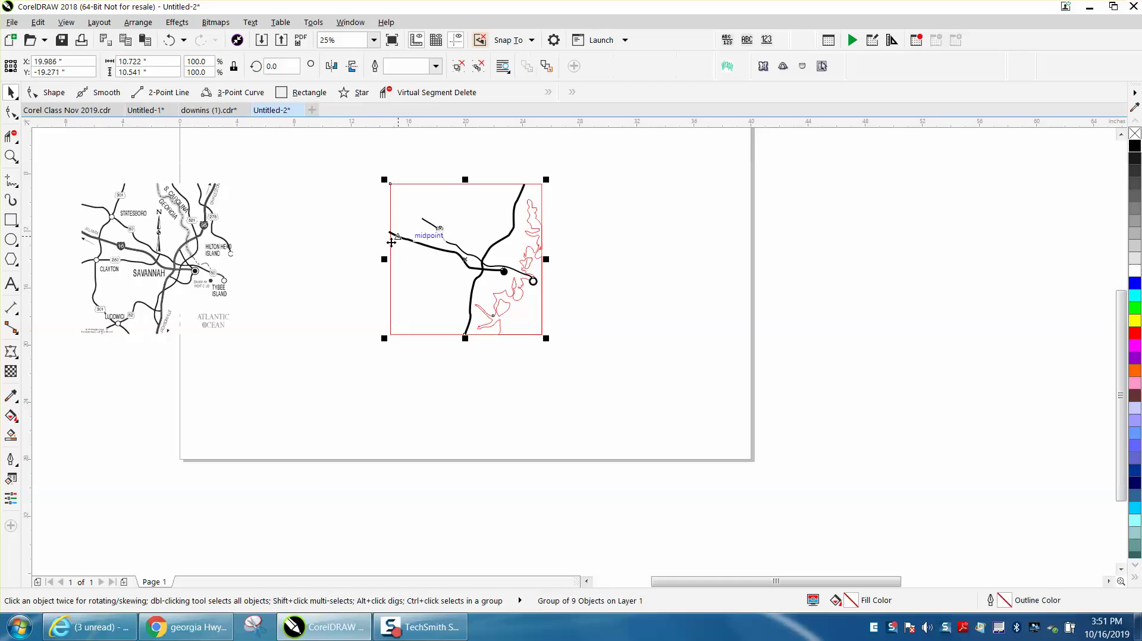
left_click_drag(392, 245, 393, 244)
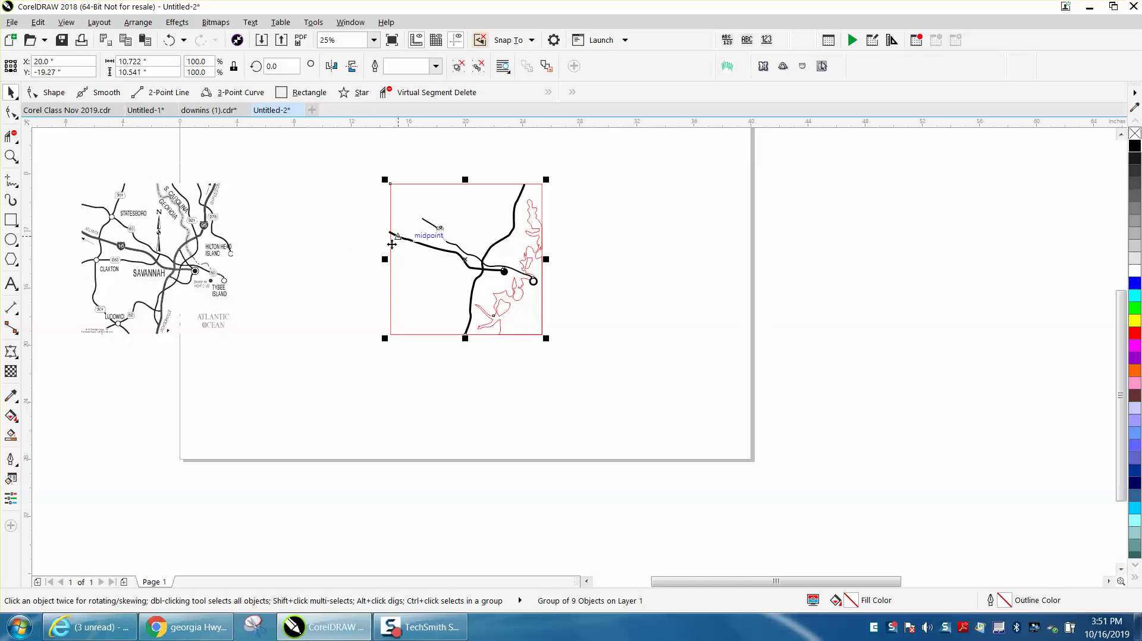
left_click(586, 265)
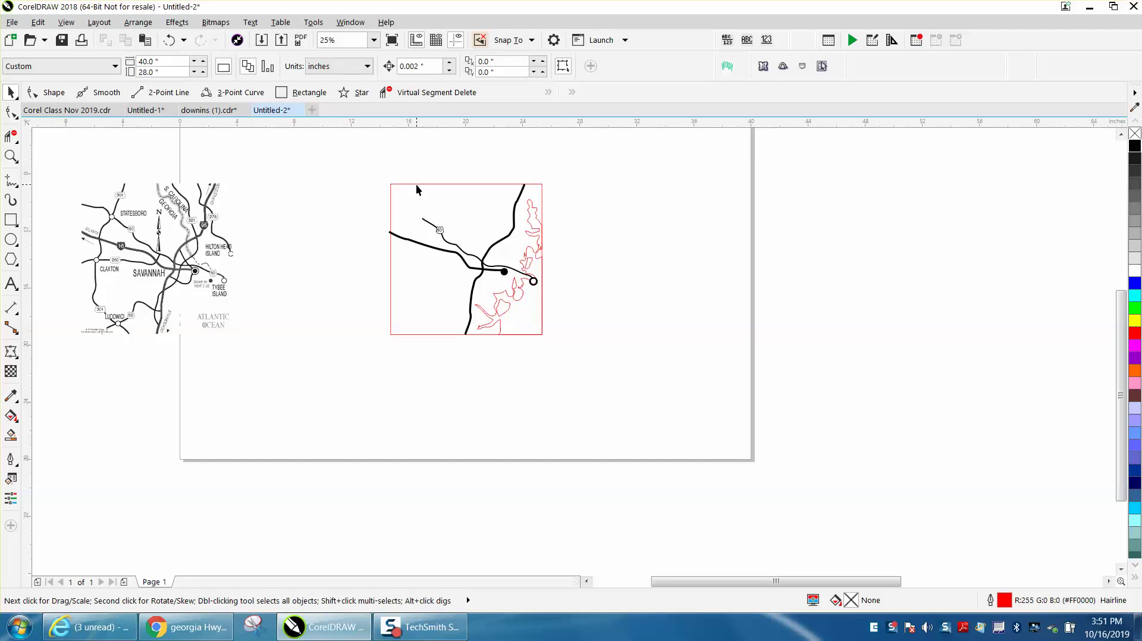
left_click(415, 184)
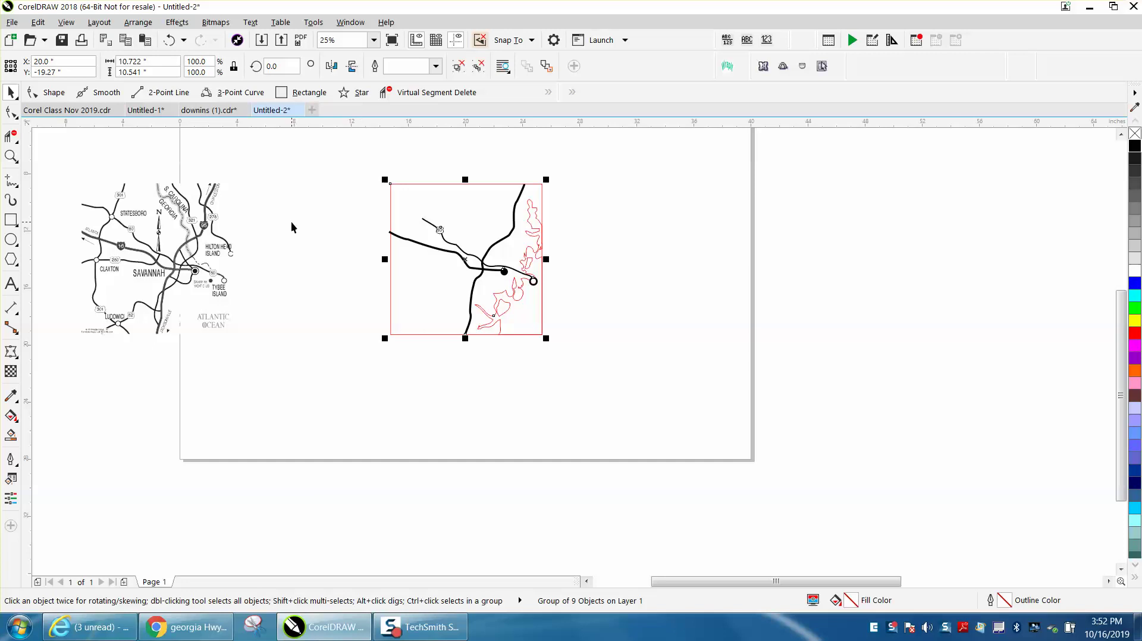
left_click(570, 194)
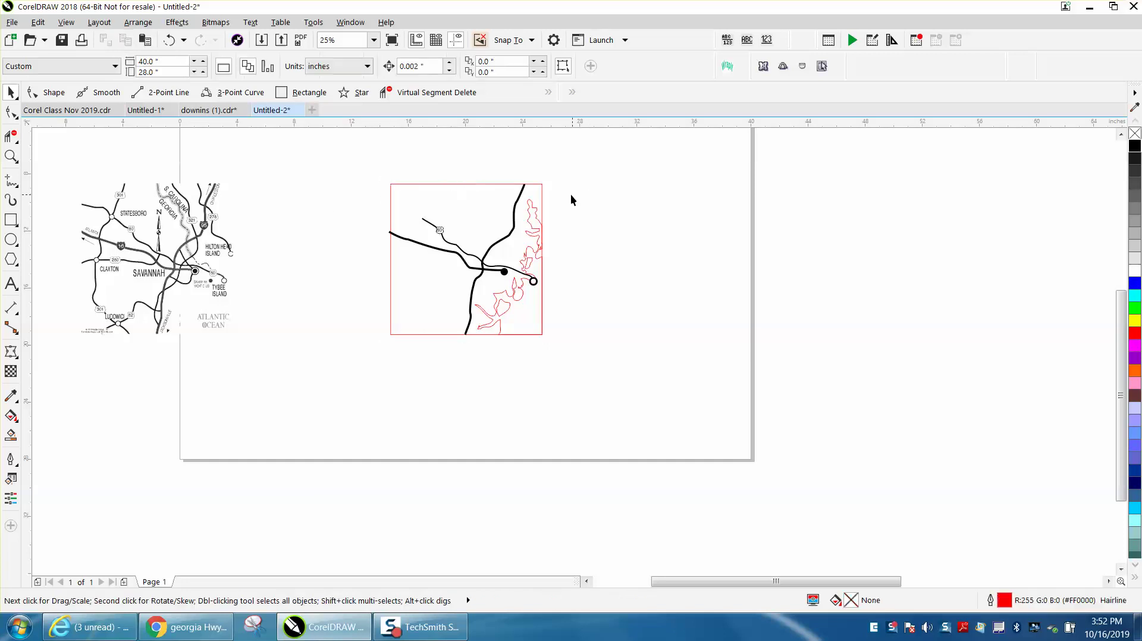
left_click(470, 186)
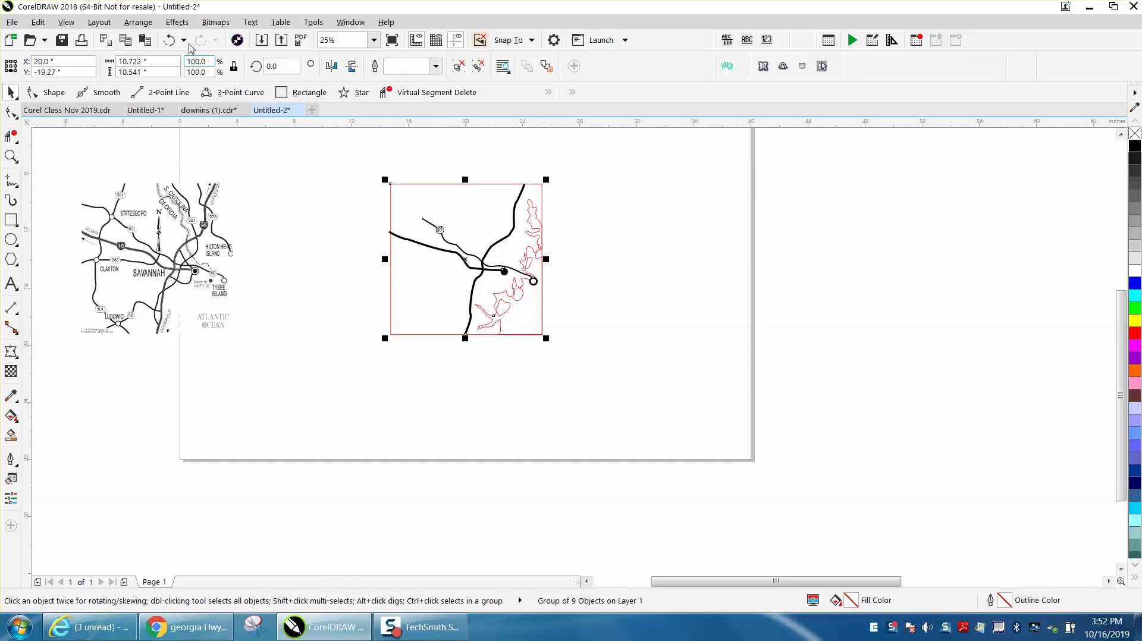
left_click(138, 22)
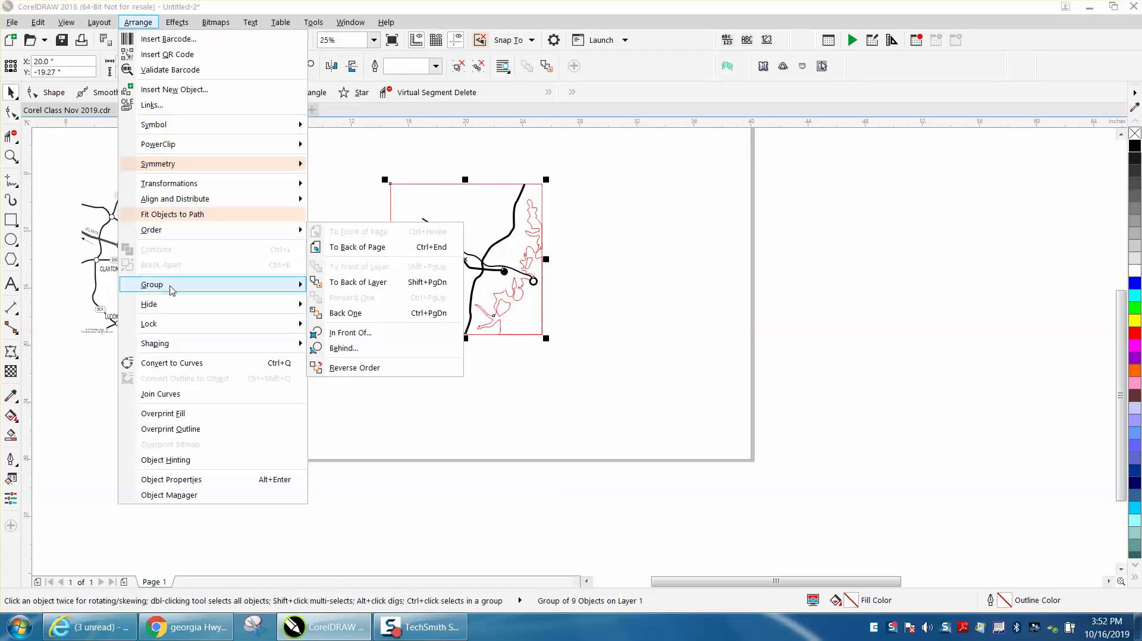
Try scaling only the red frame's width, then undo the one-sided scaling.
left_click(329, 302)
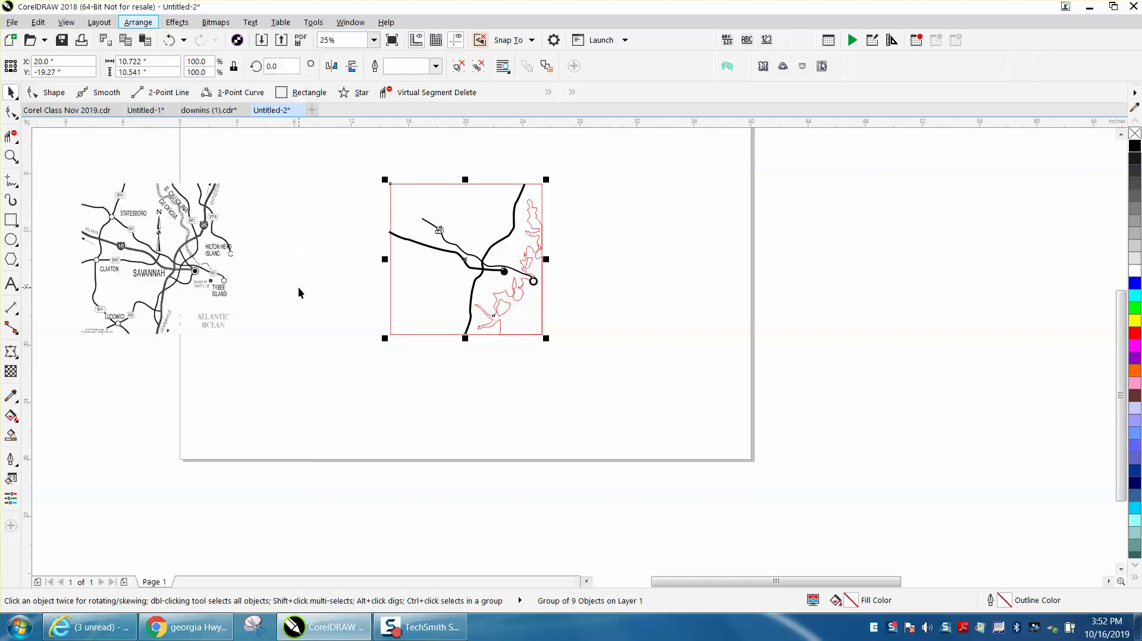
left_click(391, 206)
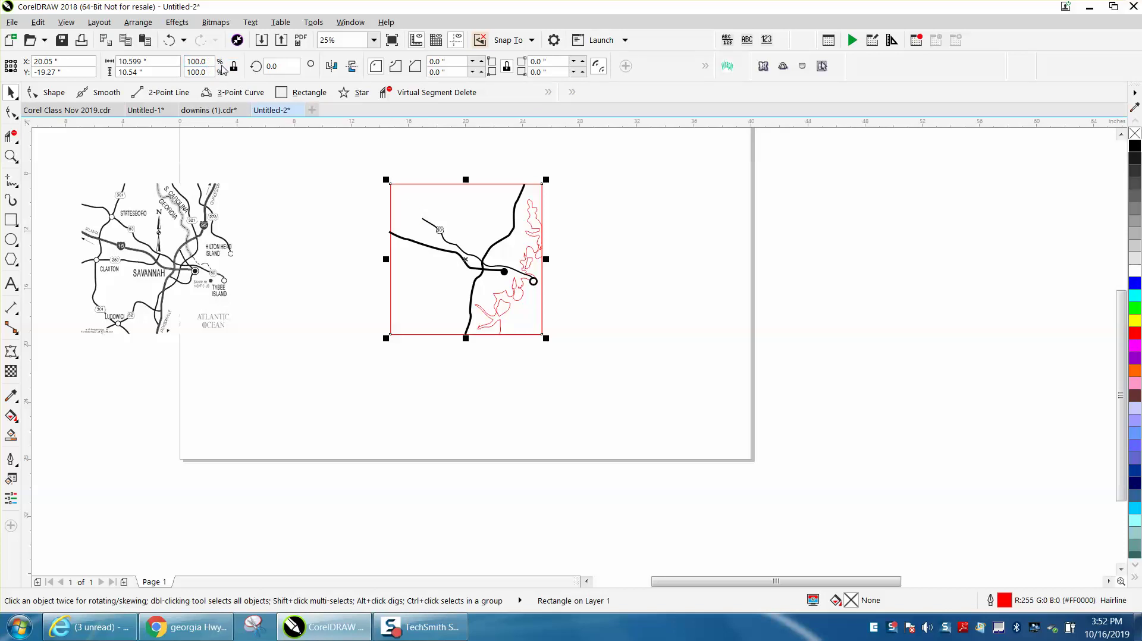
left_click_drag(212, 61, 185, 62)
type("105")
key("Return")
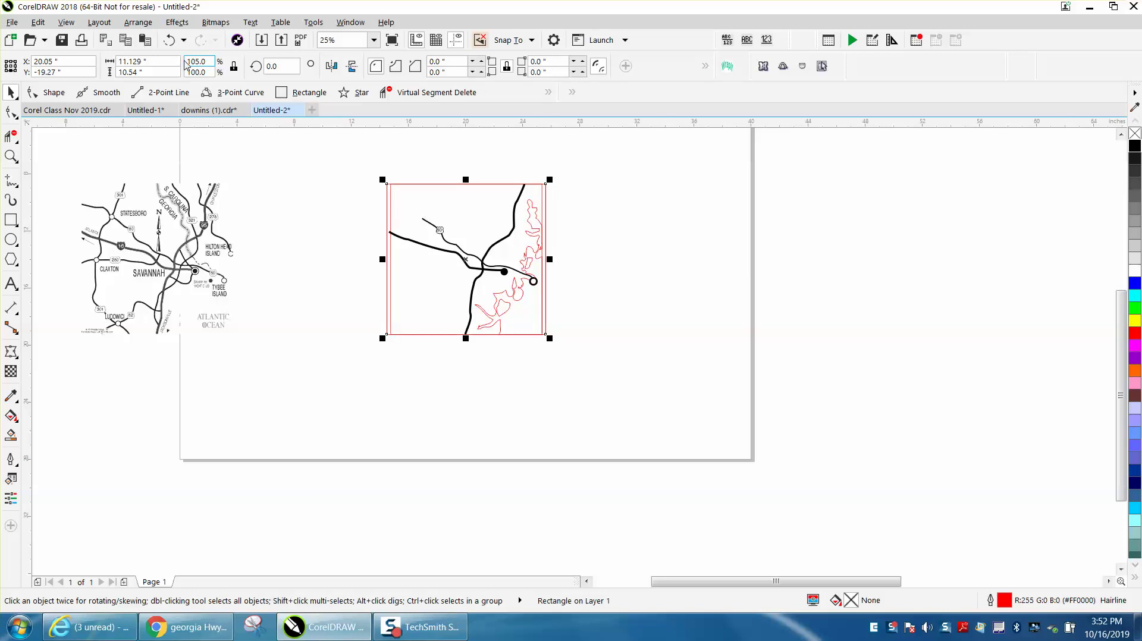
left_click(200, 72)
left_click(211, 73)
left_click(170, 40)
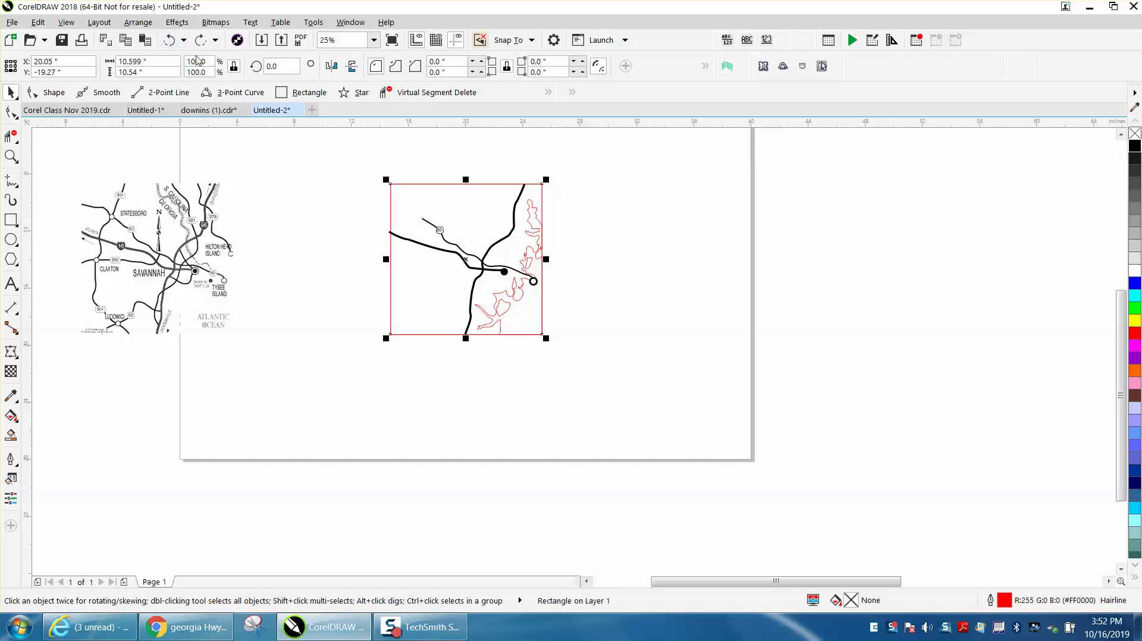
Scale the red frame proportionally to 105% (11.129" × 11.067") and recentre it.
left_click(233, 66)
left_click(209, 65)
type("105")
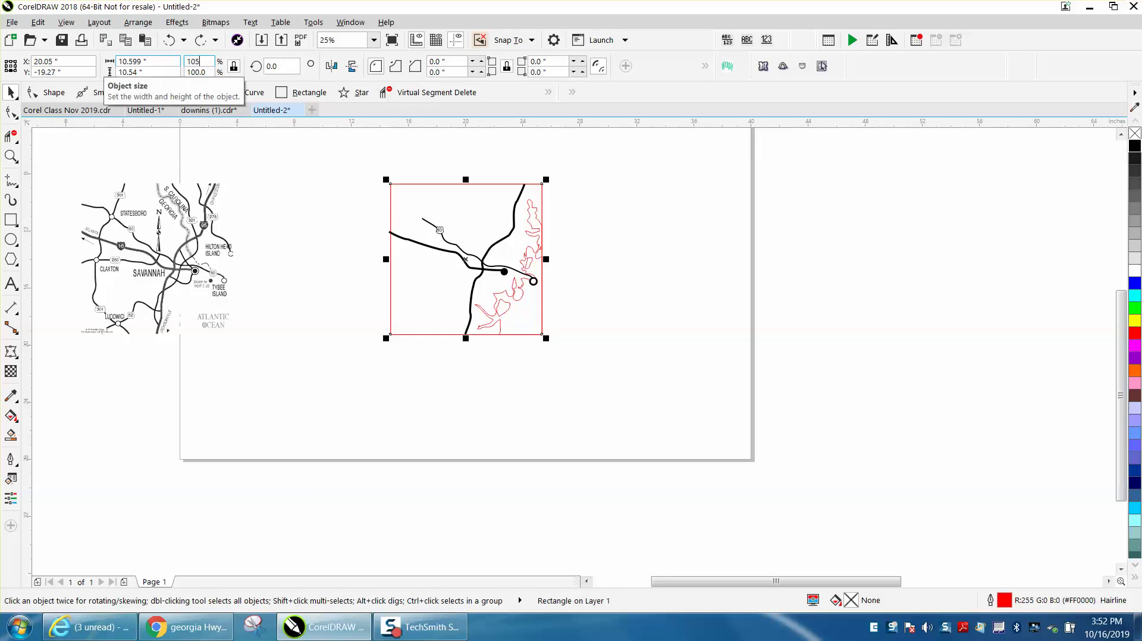
key("Return")
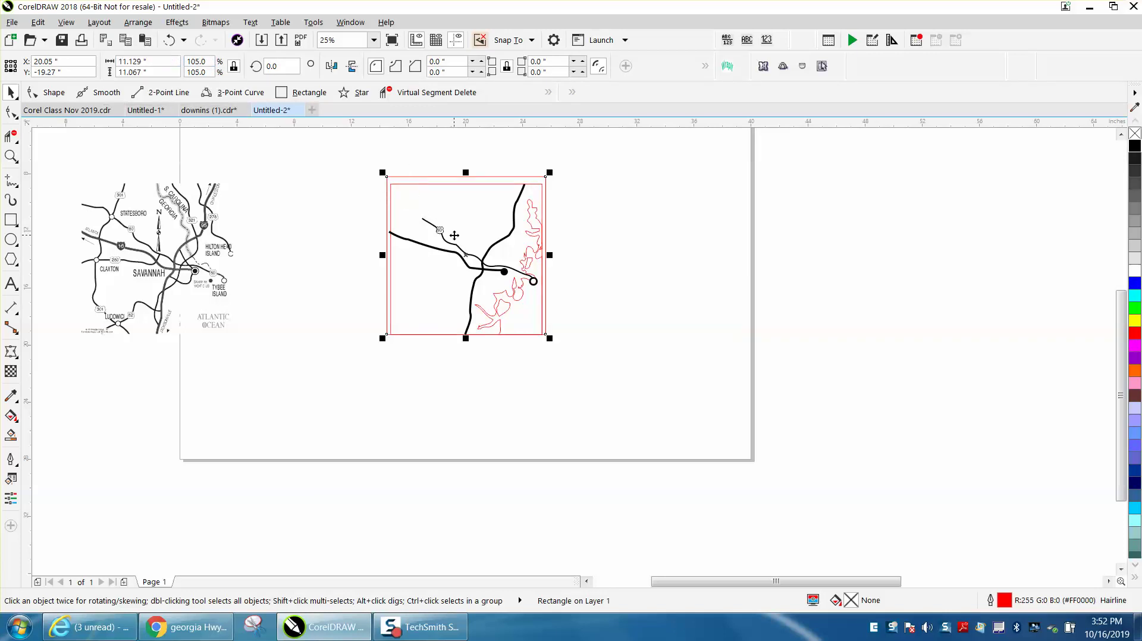
left_click_drag(455, 236, 454, 236)
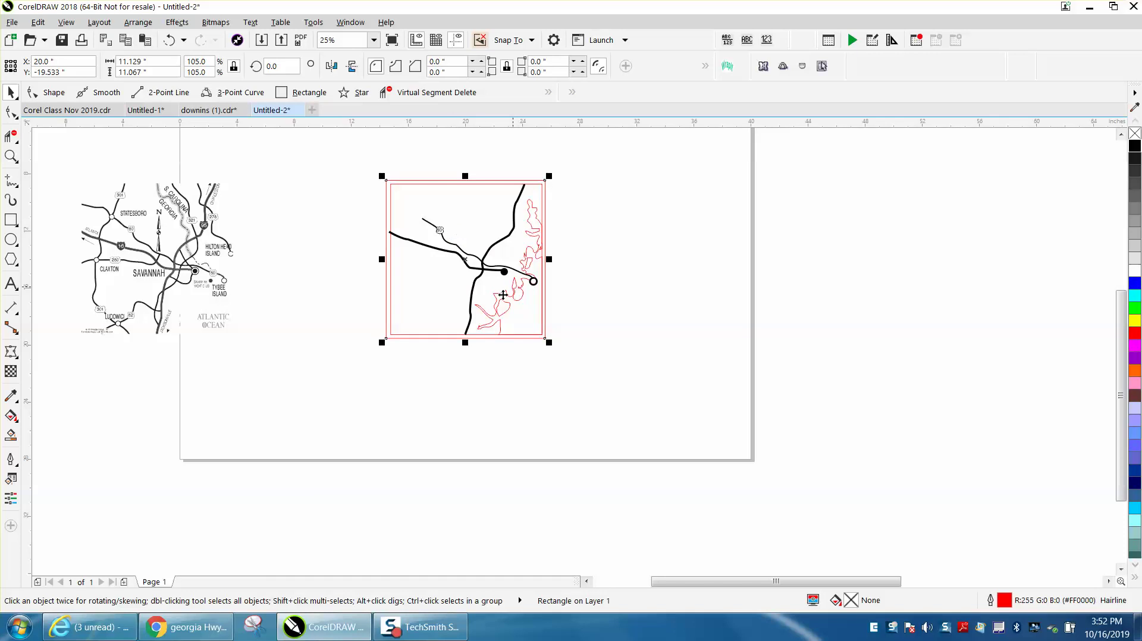
Delete the inner red frame's lower-left, left and top segments with Virtual Segment Delete.
left_click(12, 156)
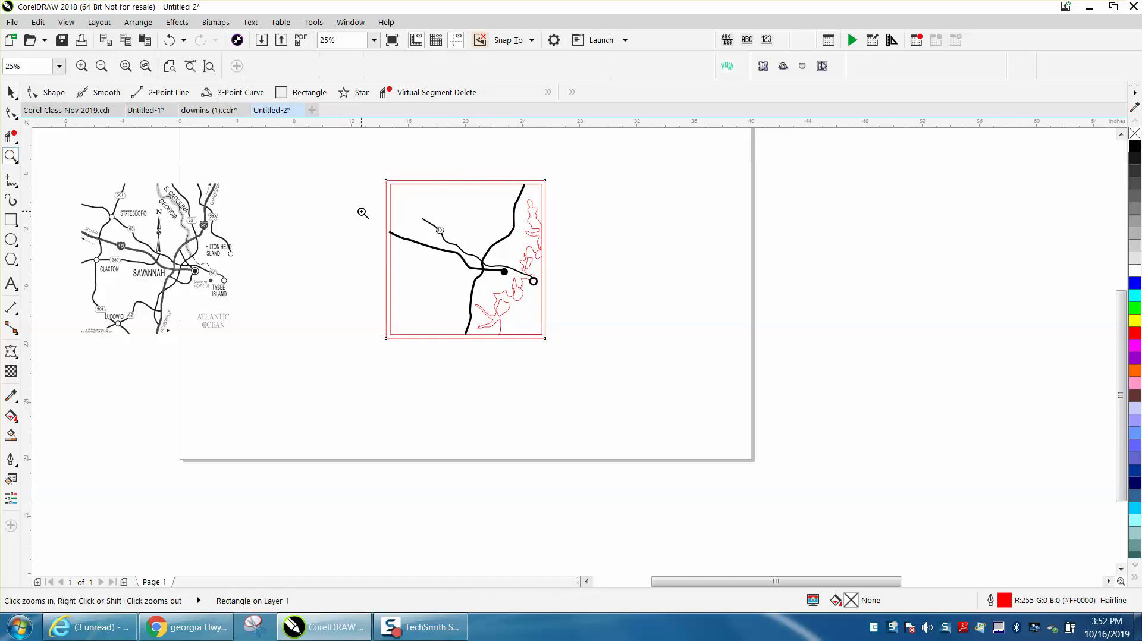
left_click_drag(375, 178, 629, 390)
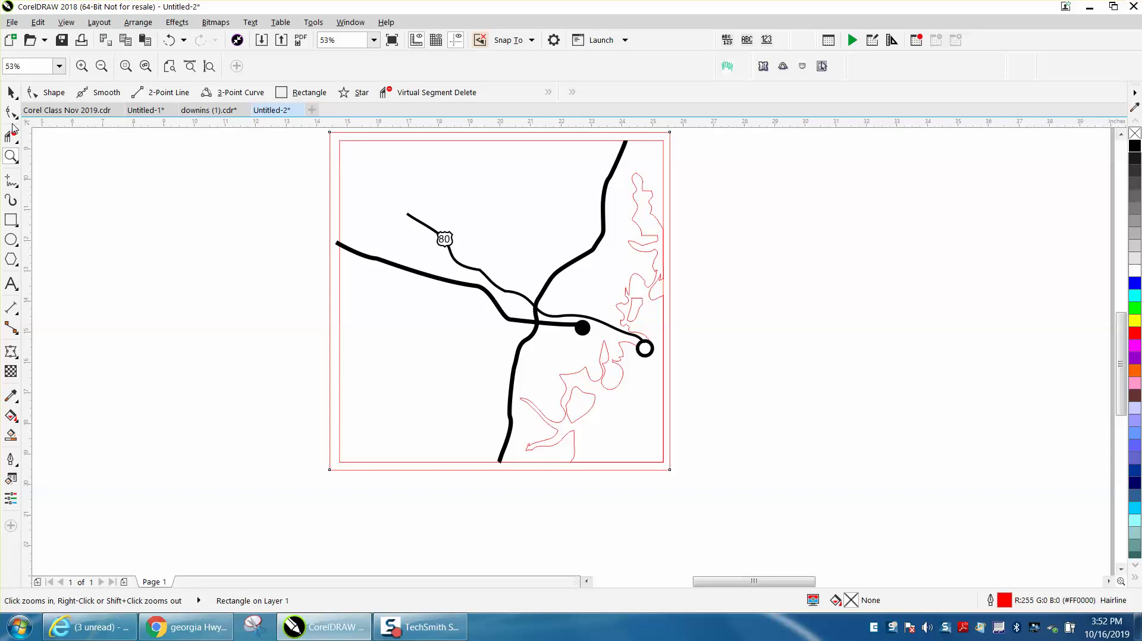
left_click(11, 136)
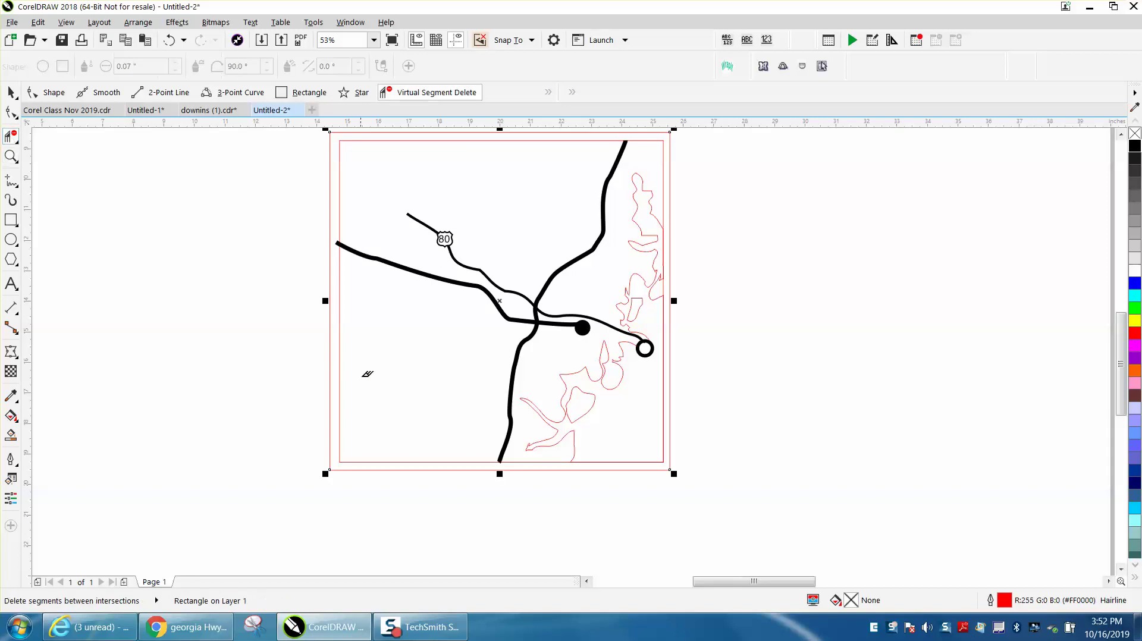
left_click(526, 462)
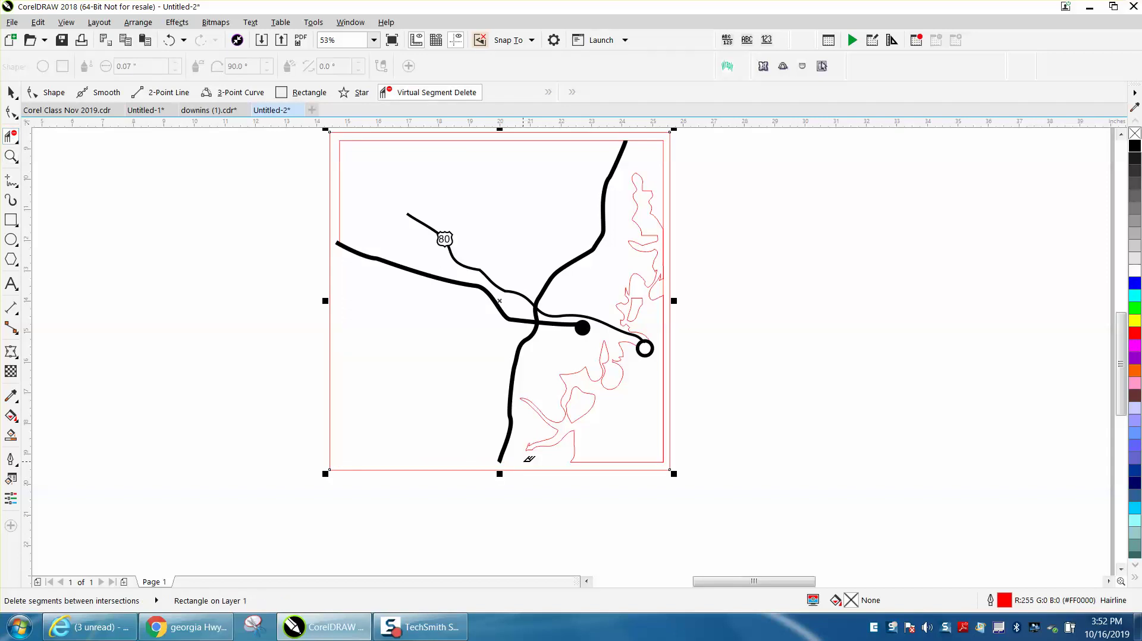
left_click(339, 219)
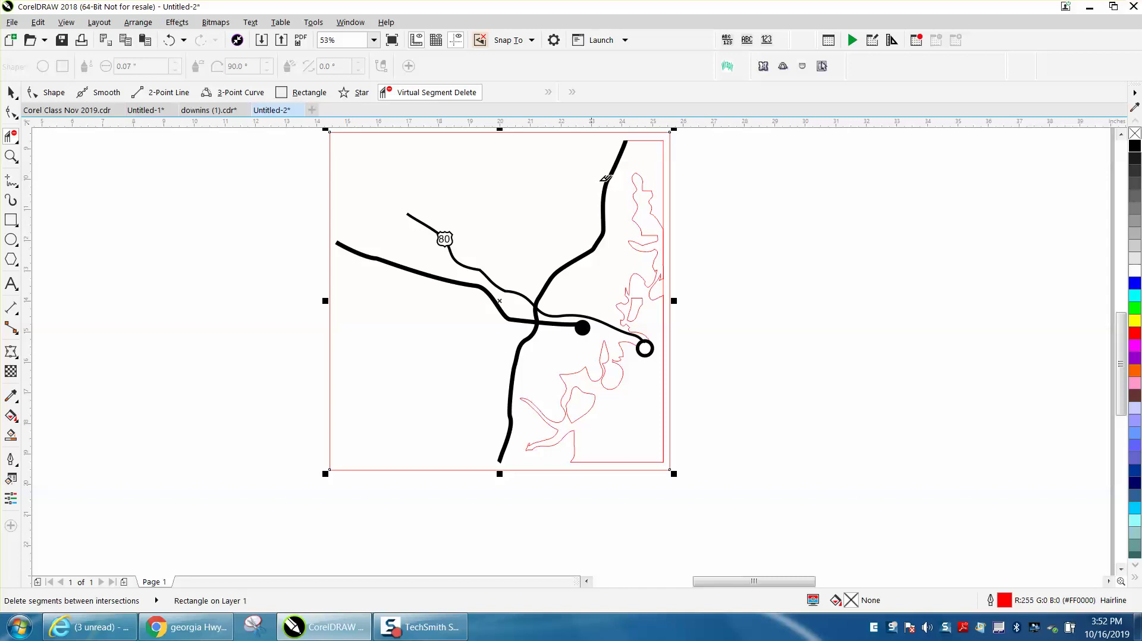
left_click(653, 141)
left_click(11, 92)
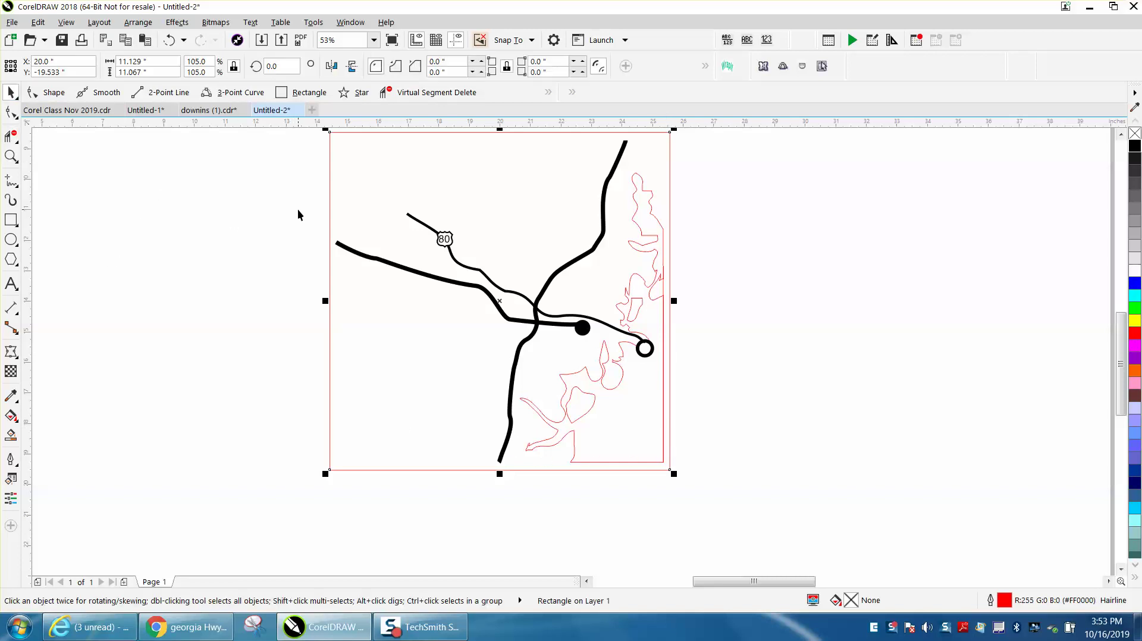
scroll(297, 209, "down", 2)
Set a 2-inch nudge distance and shift the thin route 80 road right.
left_click(273, 195)
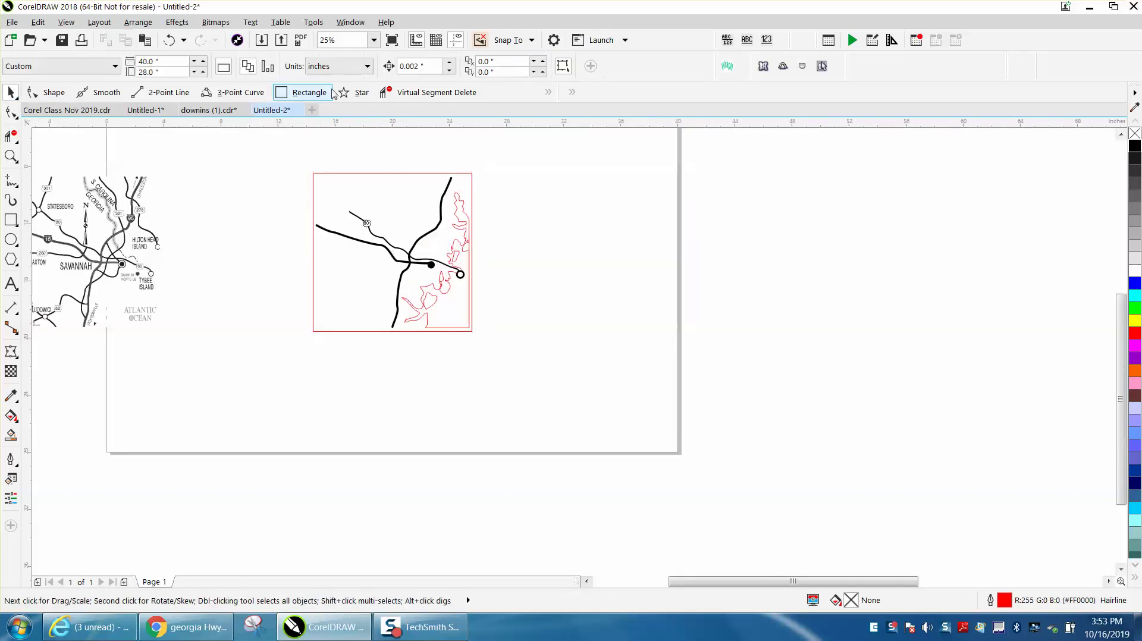
double_click(423, 68)
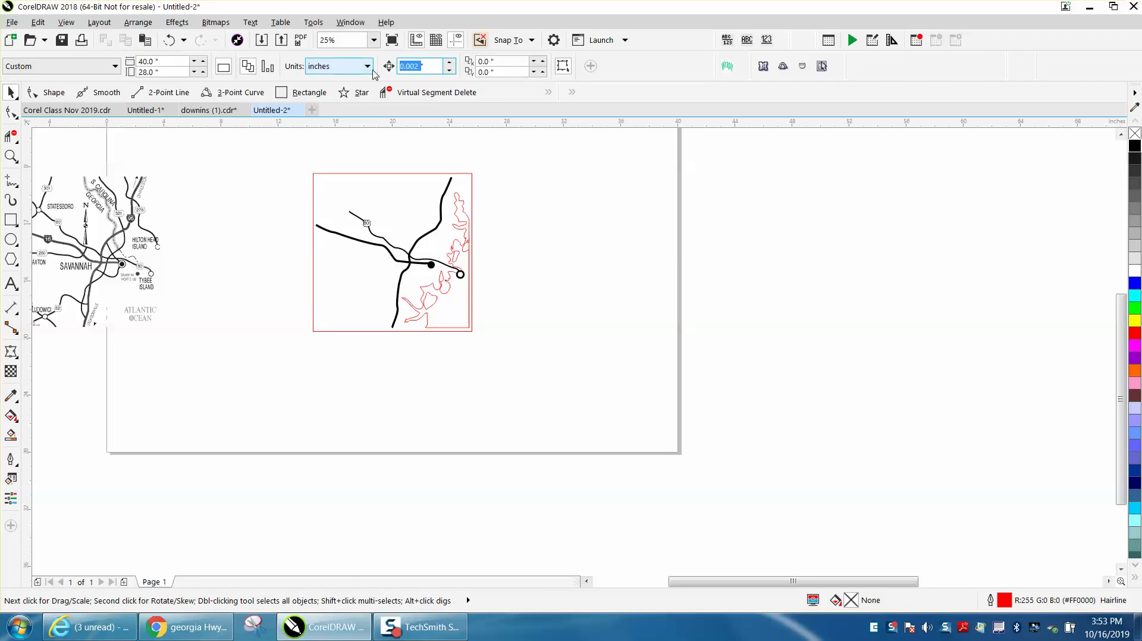
type("2")
key("Return")
left_click(369, 232)
key("Right")
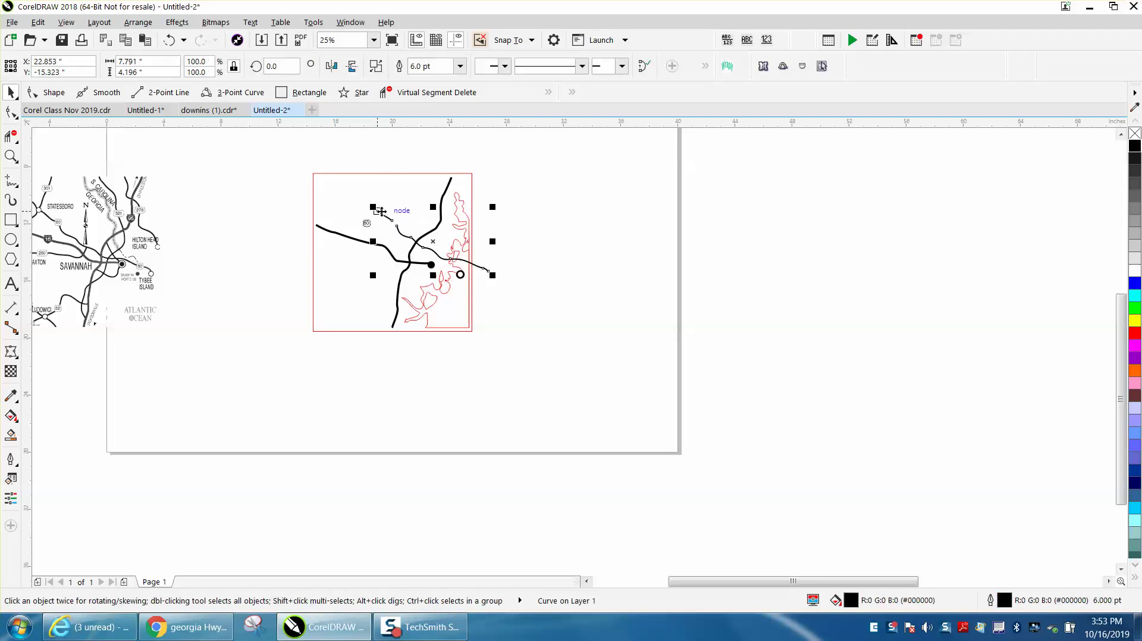
key("Right")
key("Right")
key("Right")
key("Right")
key("Right")
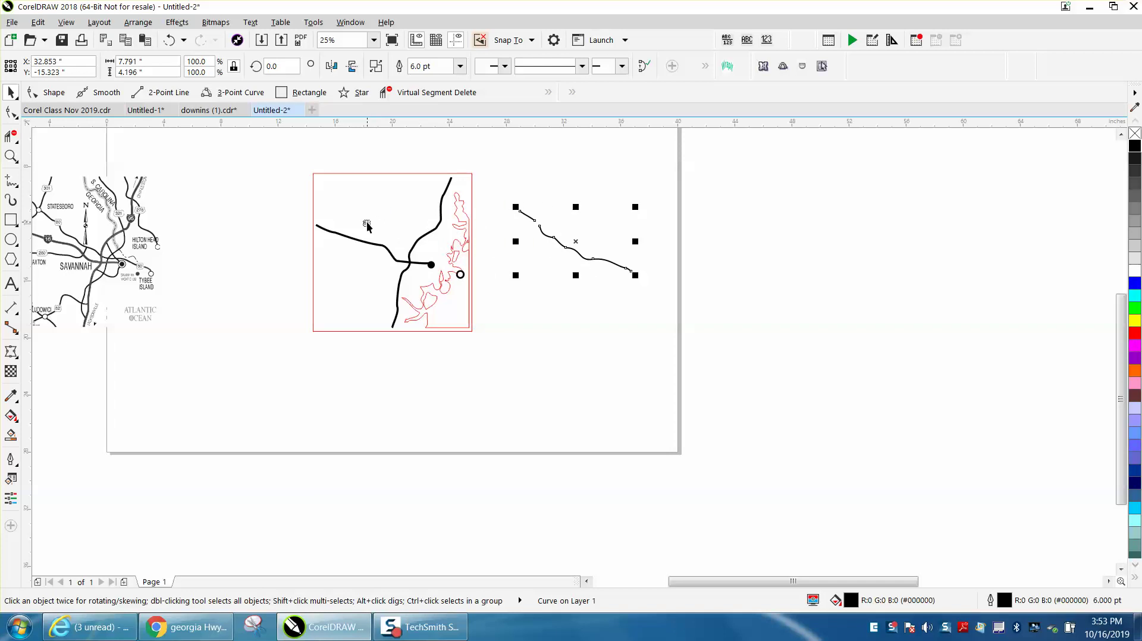
With a 12-inch nudge, move the westbound and north-south roads right of the frame.
left_click(257, 173)
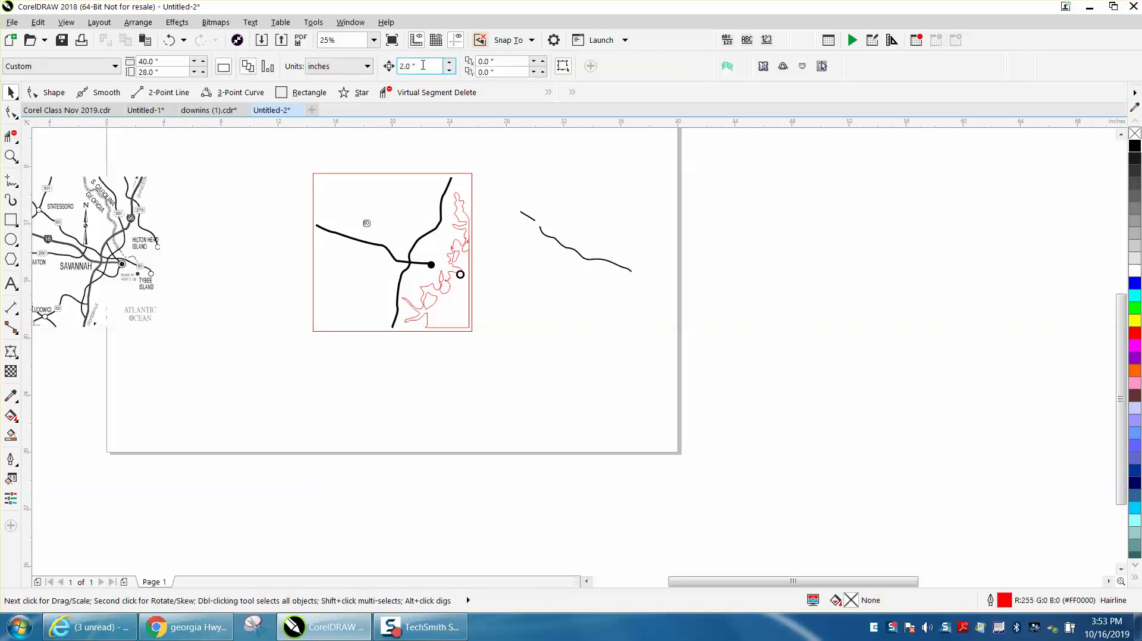
double_click(423, 65)
type("12")
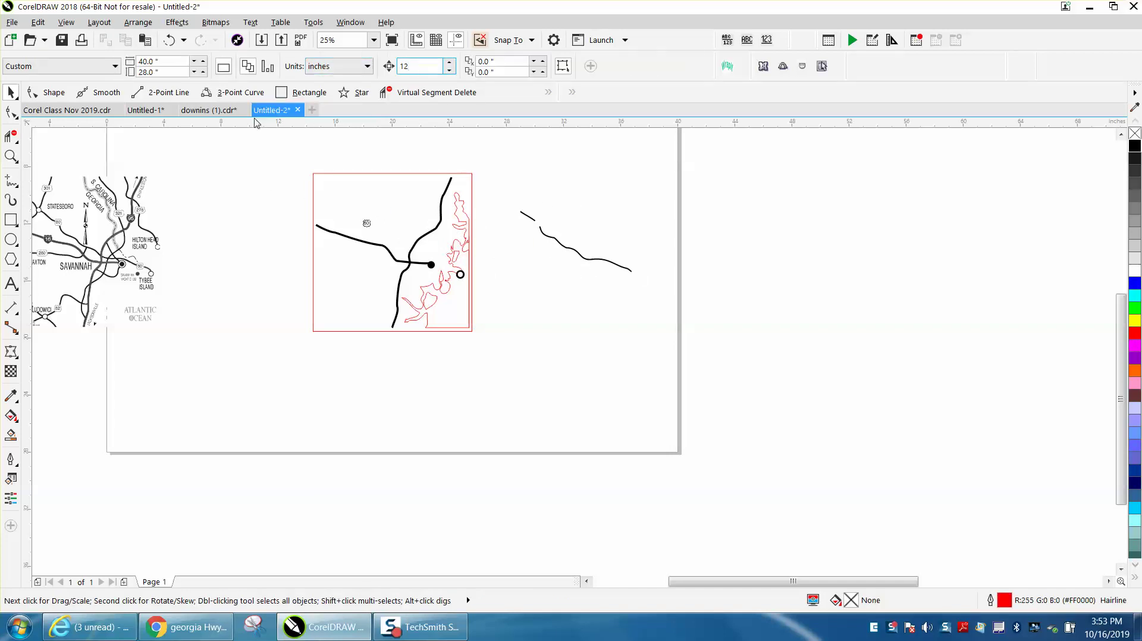
key("Return")
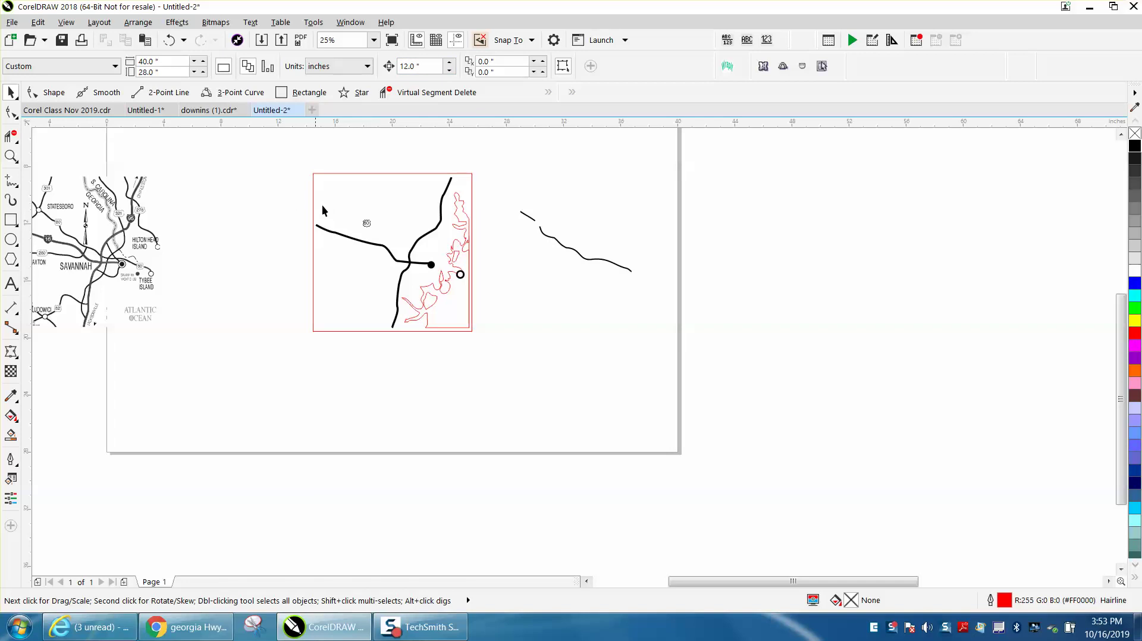
left_click(333, 234)
key("Right")
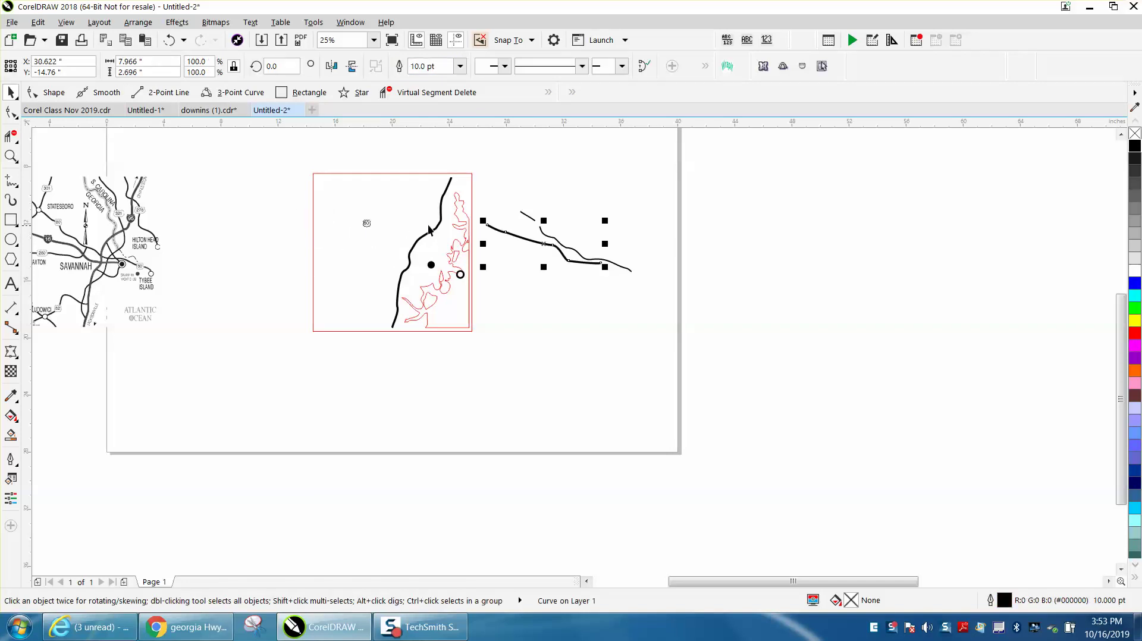
key("F10")
left_click(434, 231)
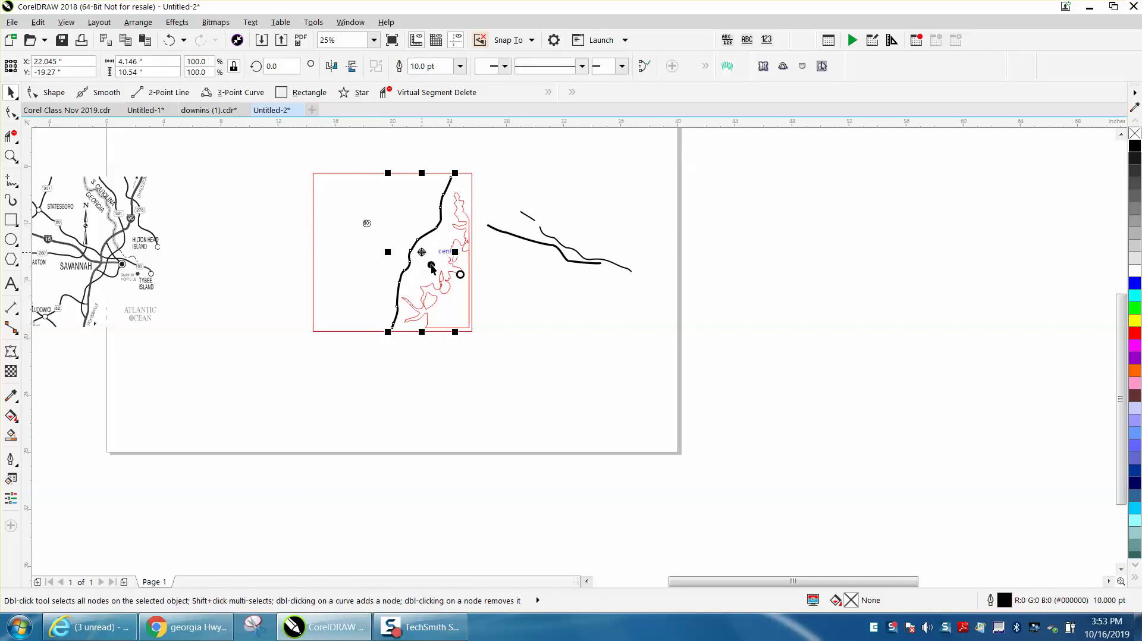
key("Right")
left_click_drag(366, 223, 384, 238)
left_click(170, 39)
Move the route 80 shield, black city dot and open circle 12 inches right.
left_click_drag(285, 211, 387, 244)
key("Right")
left_click(430, 264)
key("Right")
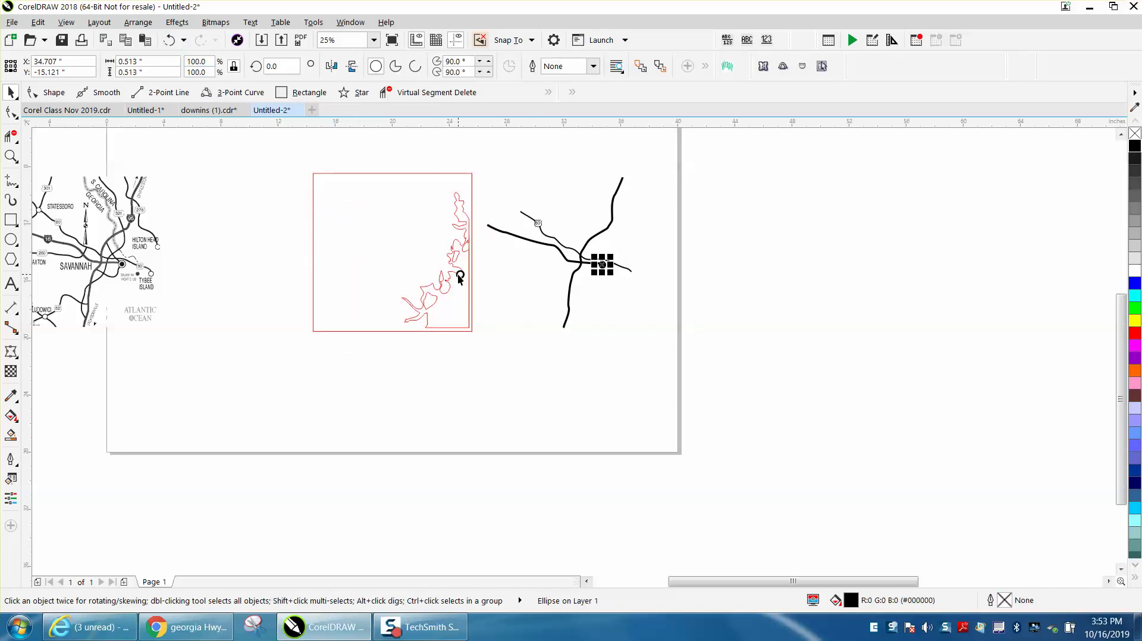
left_click(459, 276)
key("Right")
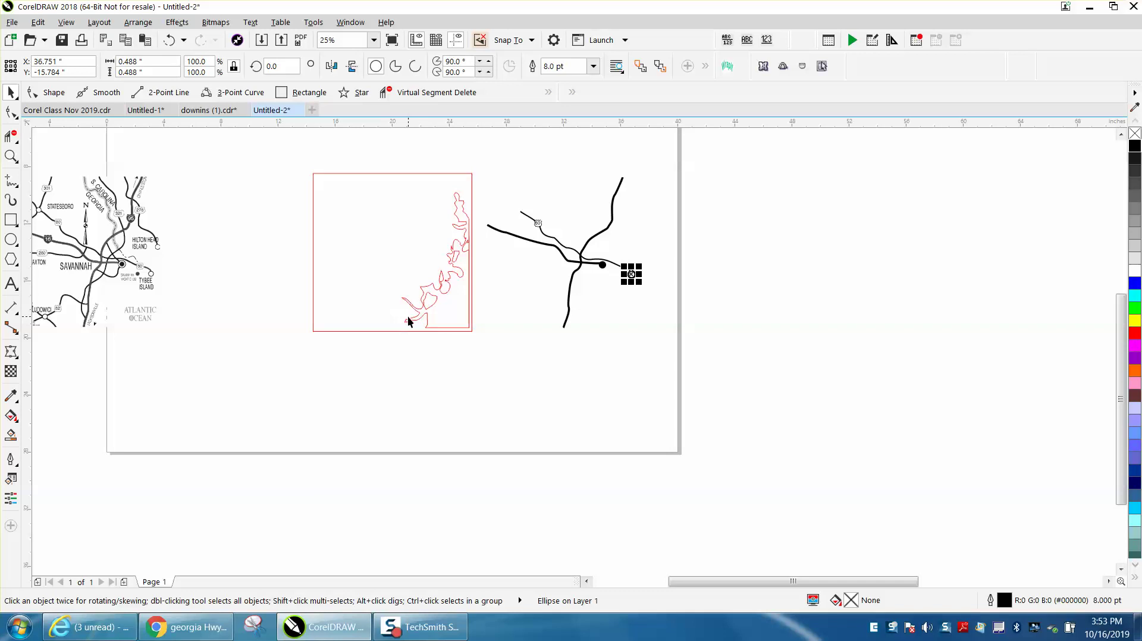
Remove the three doubled red segments along the frame's right edge and zoom back out.
left_click(10, 157)
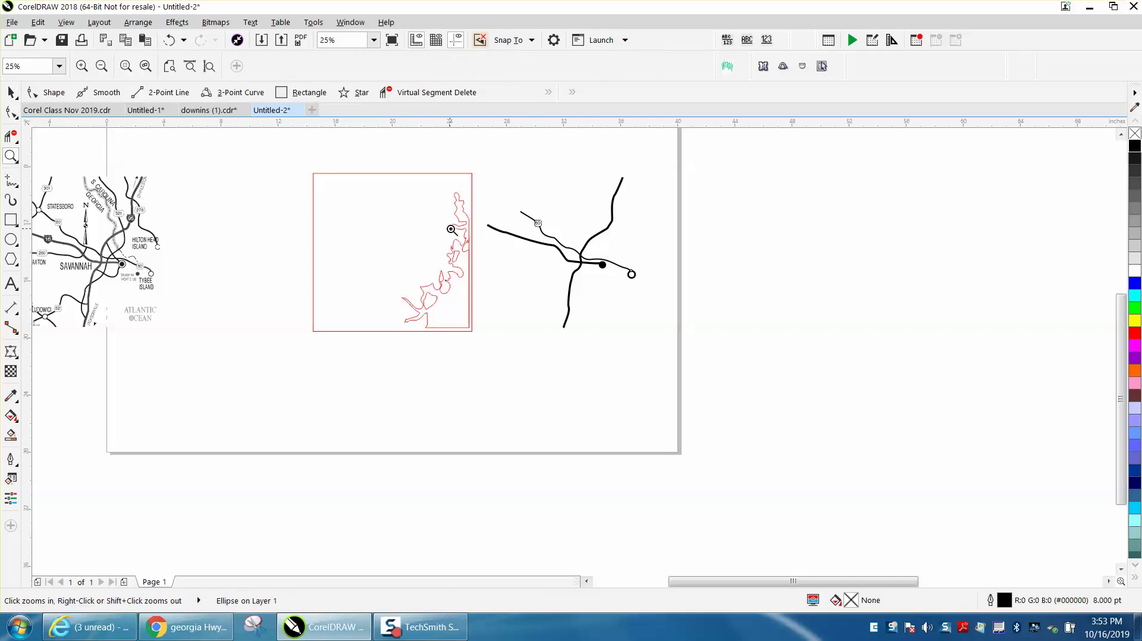
left_click_drag(454, 229, 502, 270)
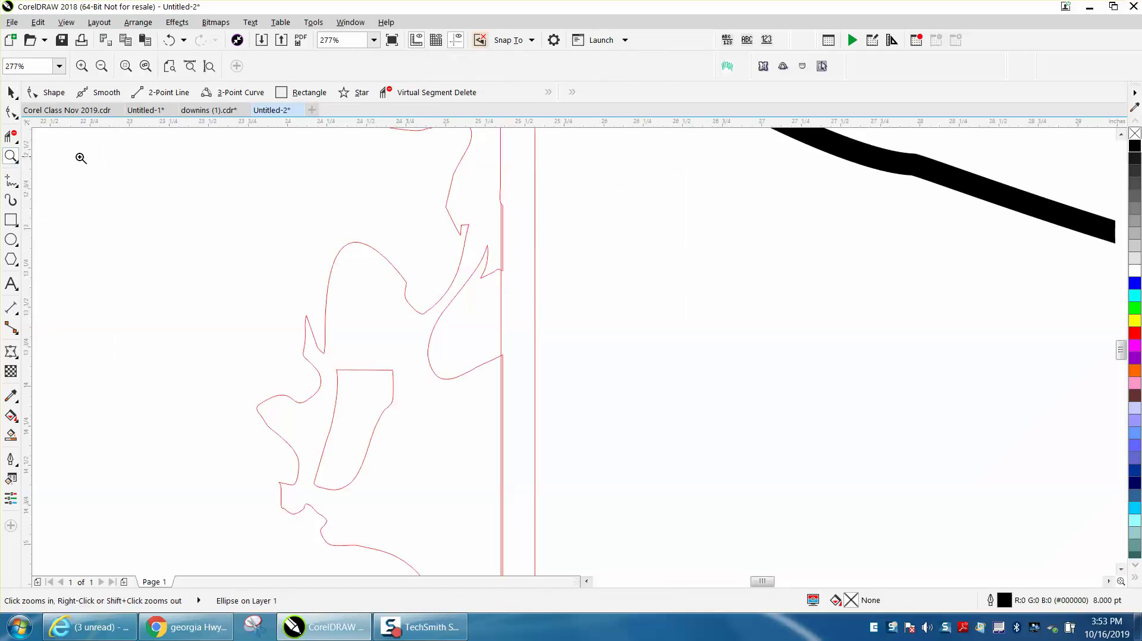
left_click(11, 135)
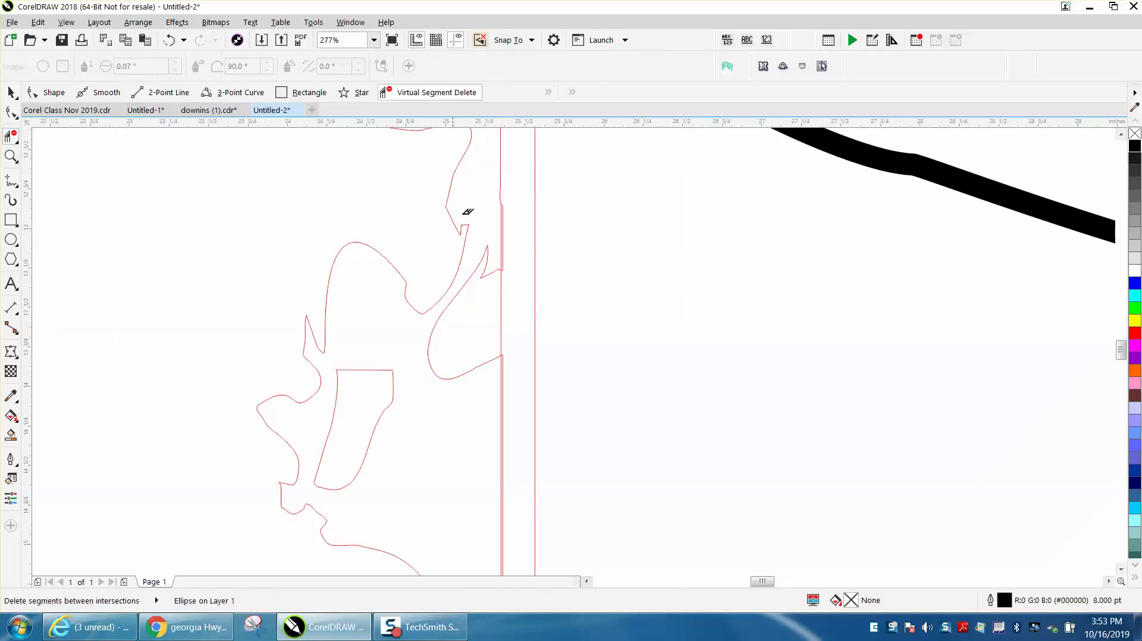
left_click(505, 221)
left_click(504, 364)
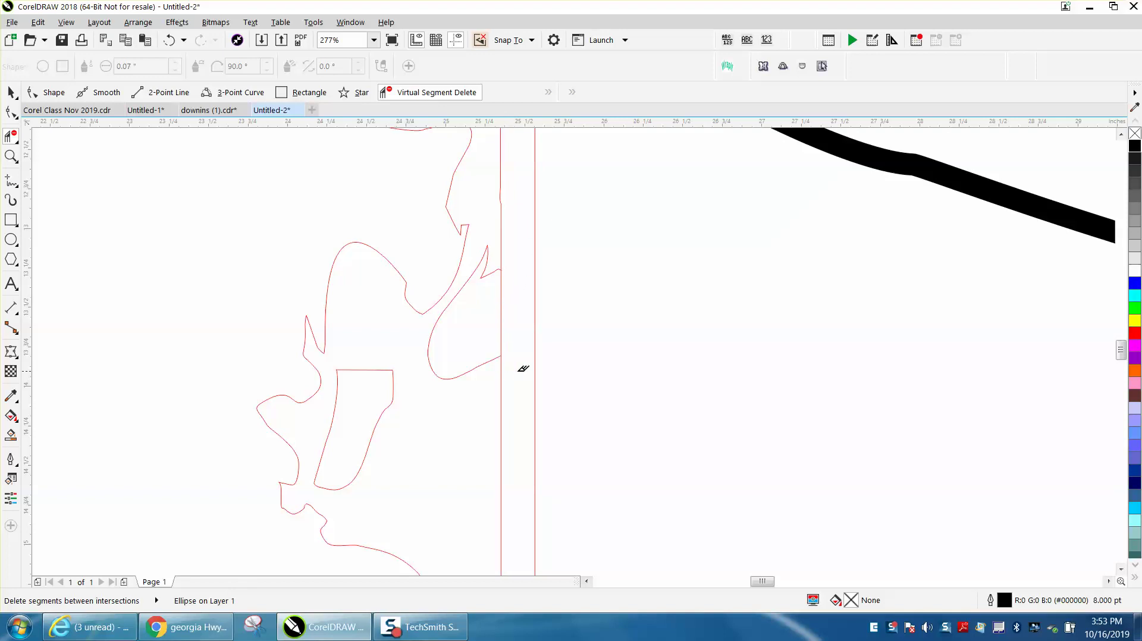
left_click(503, 317)
scroll(485, 303, "down", 2)
scroll(478, 295, "down", 2)
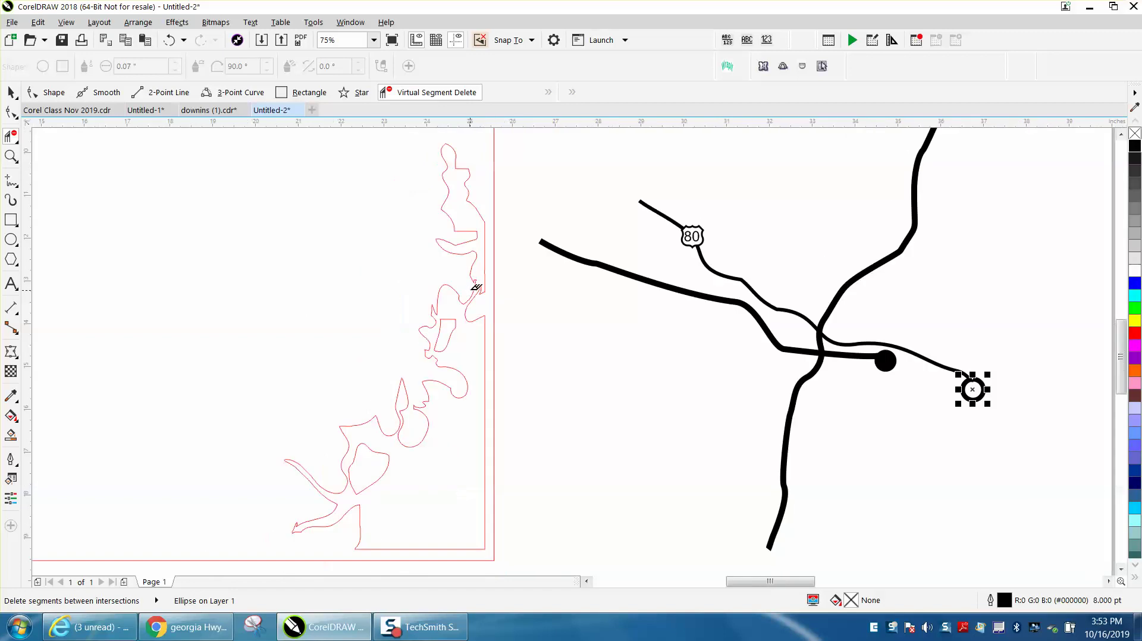
scroll(476, 288, "down", 1)
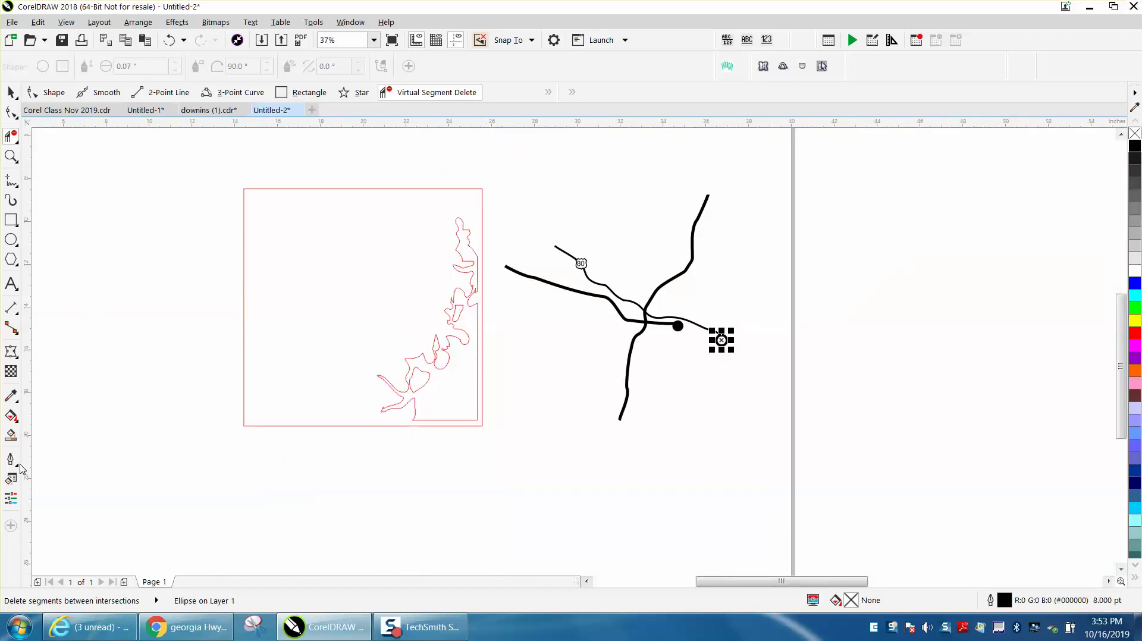
Set the Smart Fill colour to 30% Black.
left_click(10, 435)
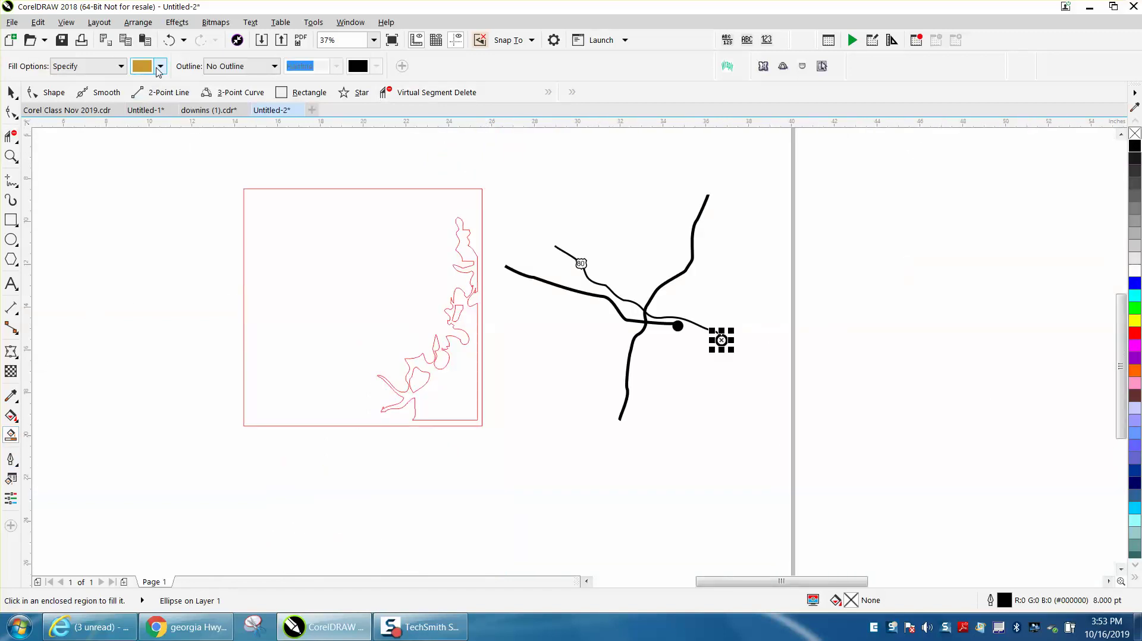
left_click(160, 66)
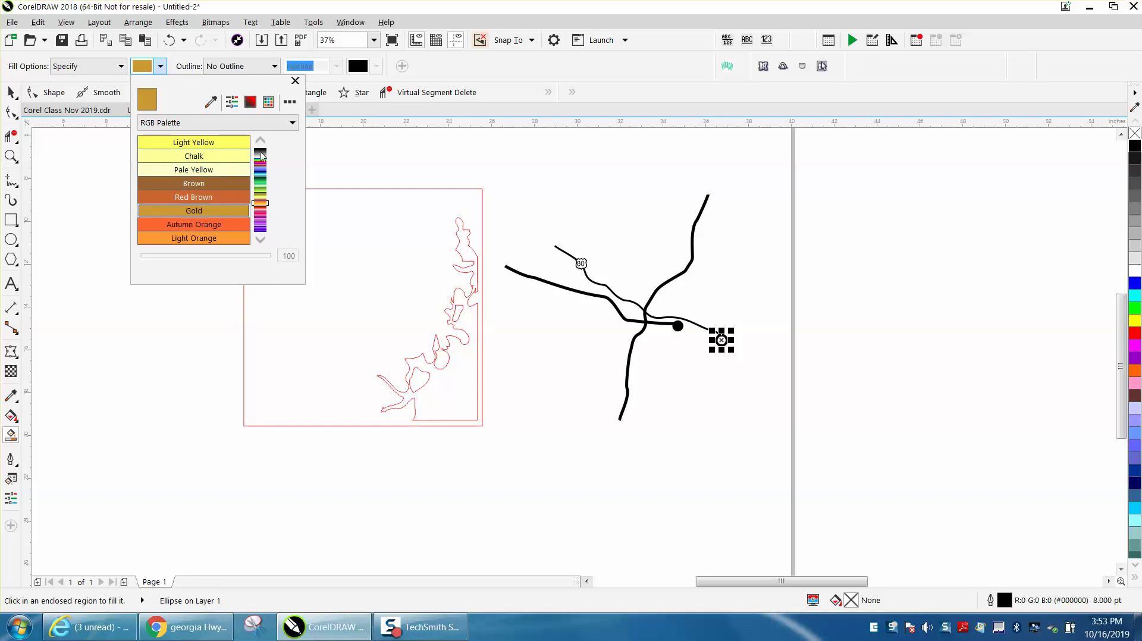
scroll(260, 147, "up", 7)
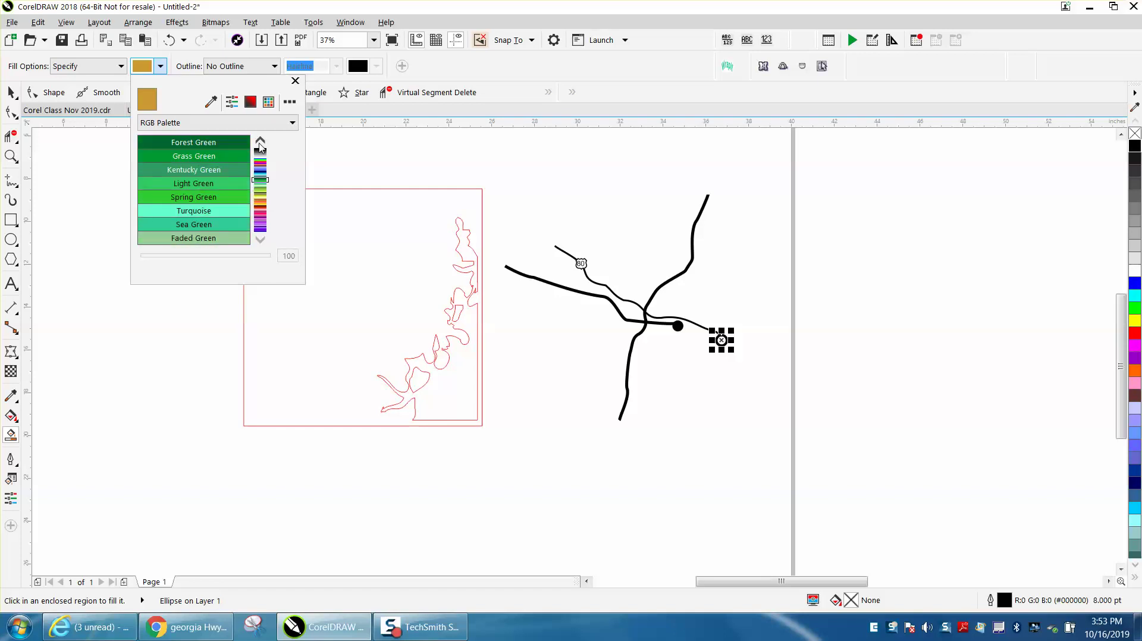
scroll(260, 147, "up", 5)
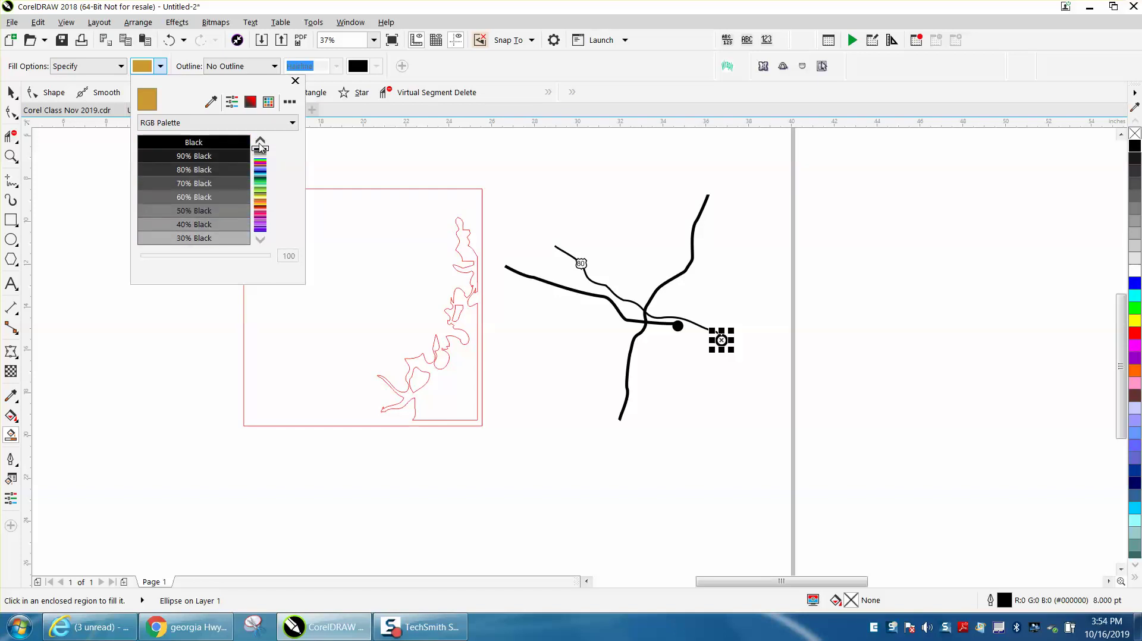
left_click(260, 242)
scroll(261, 242, "down", 3)
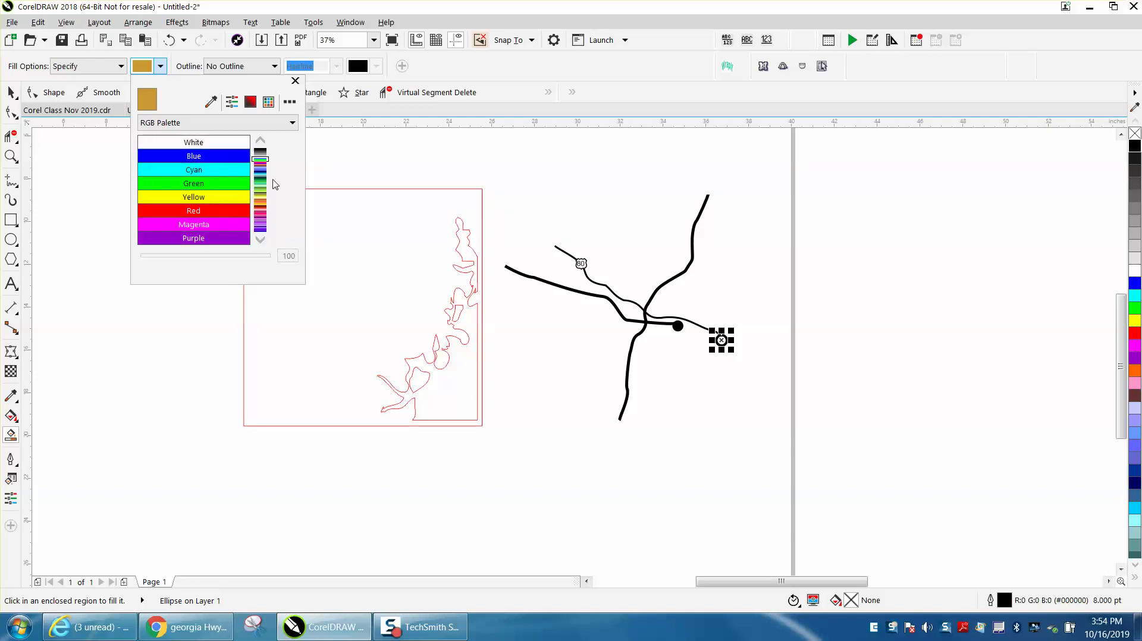
left_click(261, 143)
left_click(260, 142)
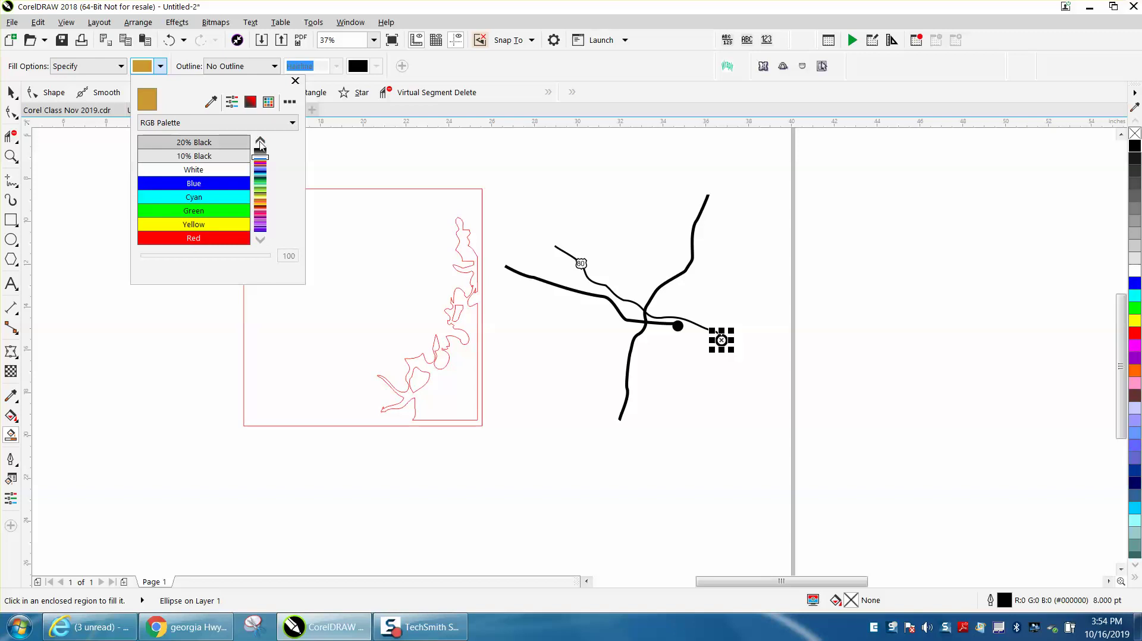
left_click(261, 142)
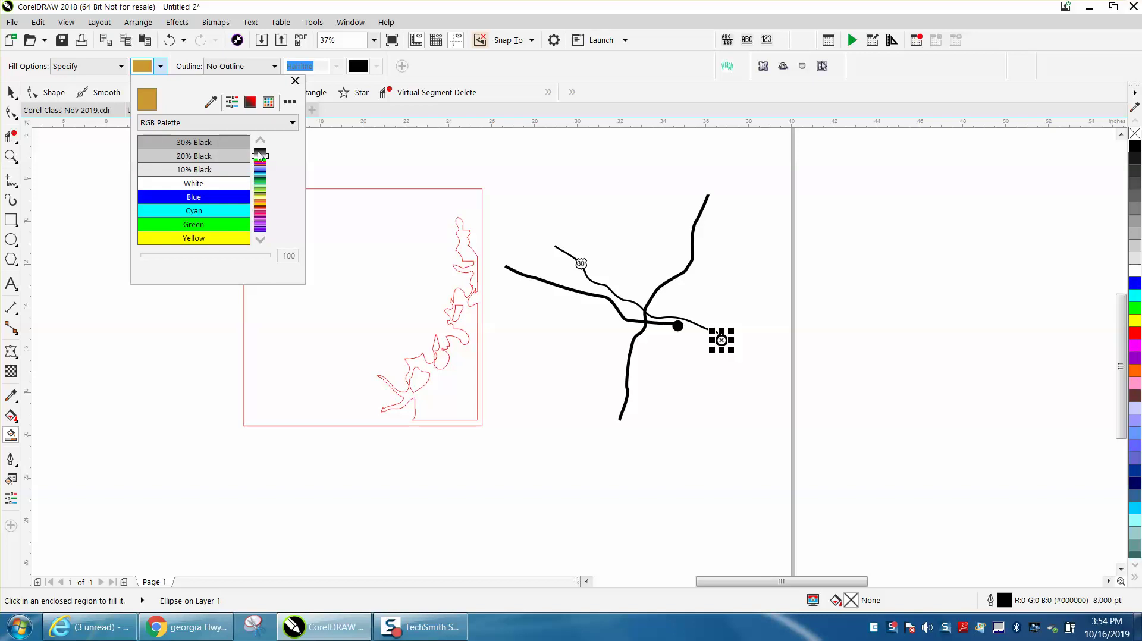
left_click(214, 145)
Fill the land area inside the red frame grey, then zoom in on the panel's right edge.
left_click(337, 259)
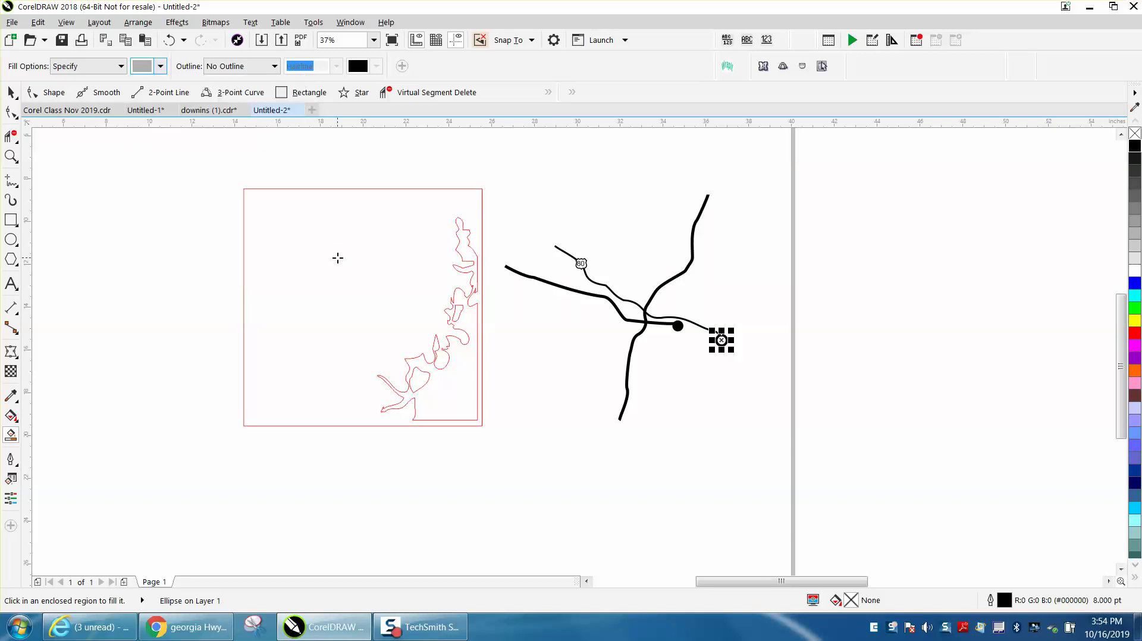
left_click(337, 258)
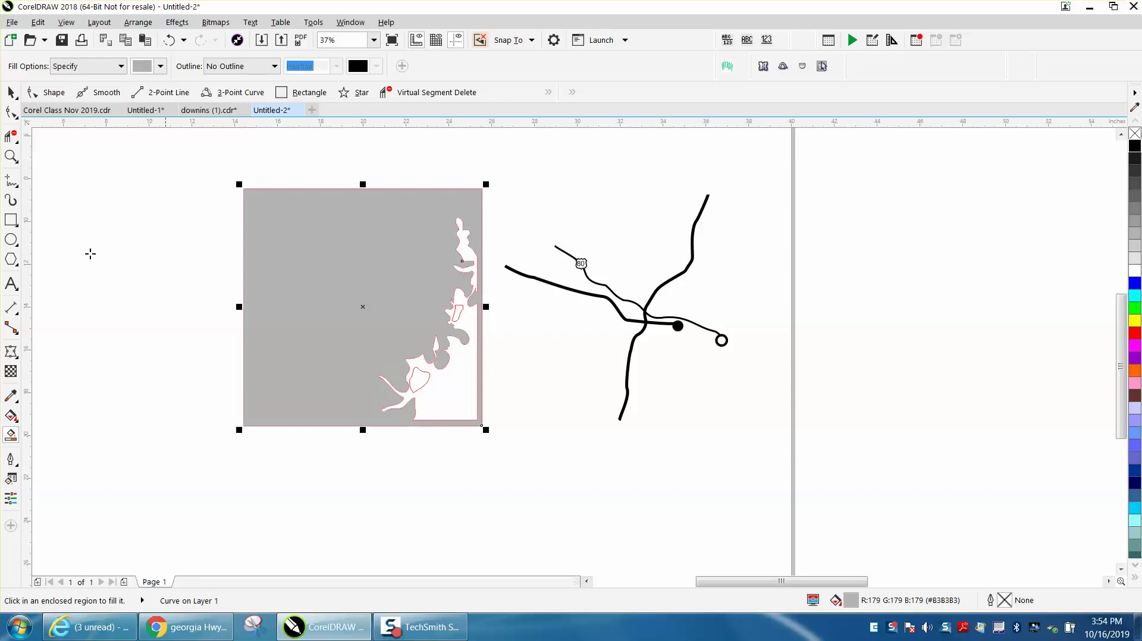
left_click(11, 157)
left_click_drag(463, 351, 508, 381)
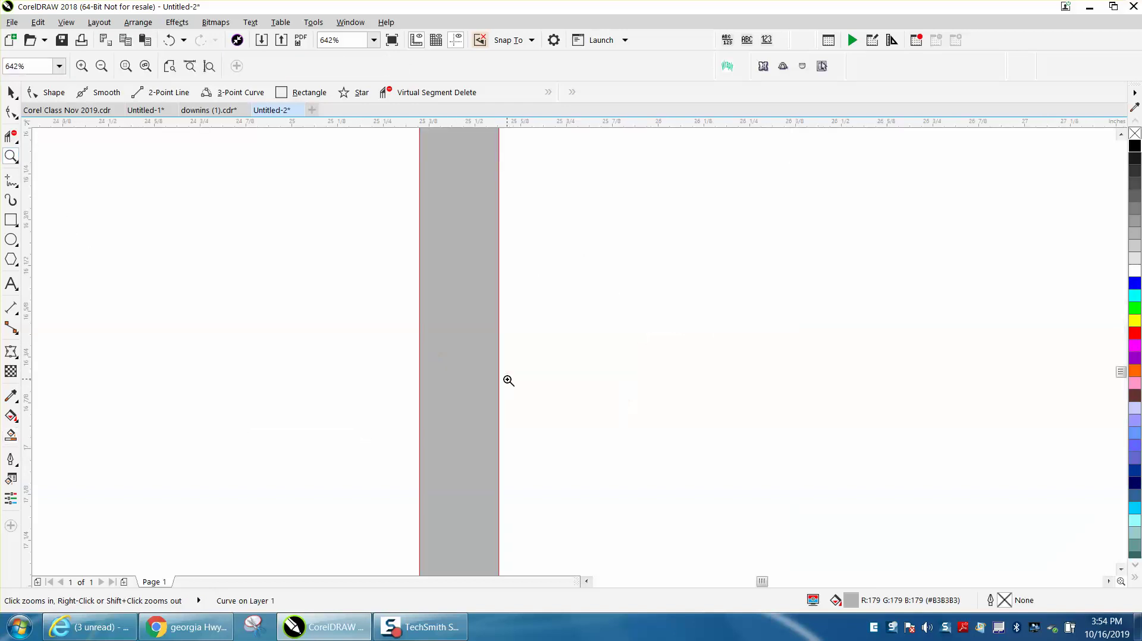
Measure the narrow grey strip with a parallel dimension, reading 0.21".
left_click(17, 315)
left_click(63, 309)
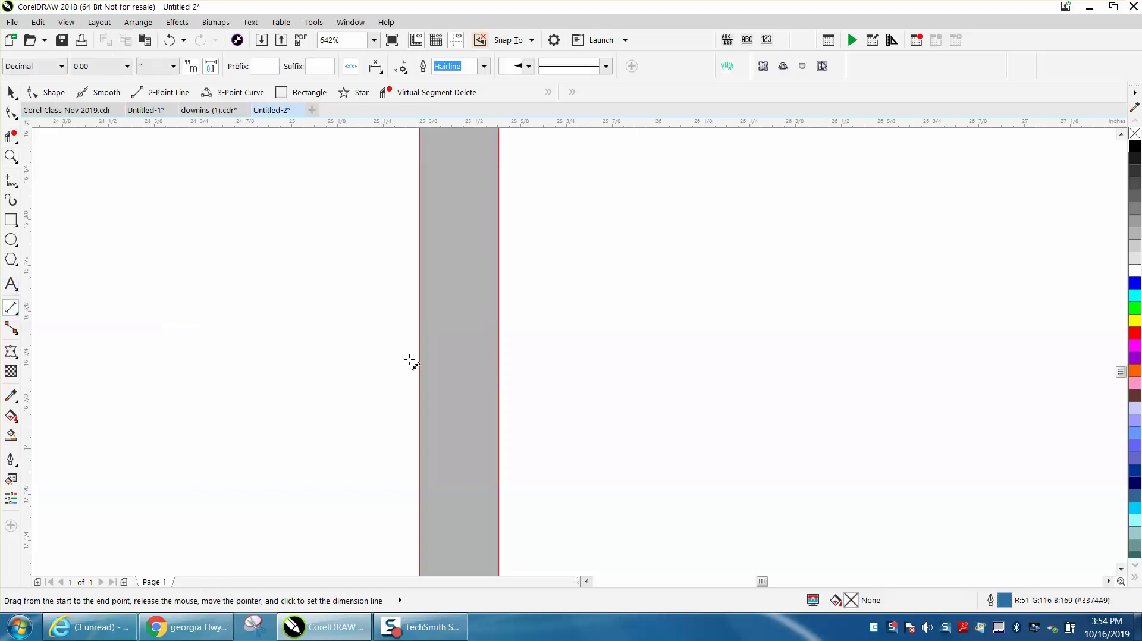
left_click_drag(418, 360, 498, 359)
left_click(499, 323)
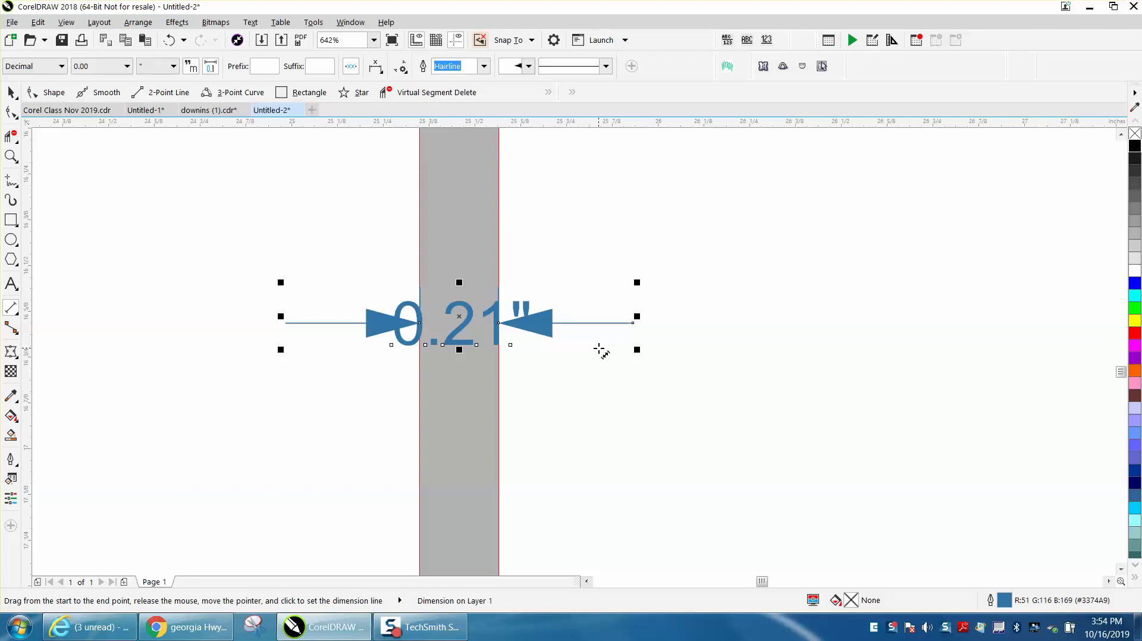
Delete the measurement, zoom out, and undo the last two changes.
left_click(11, 93)
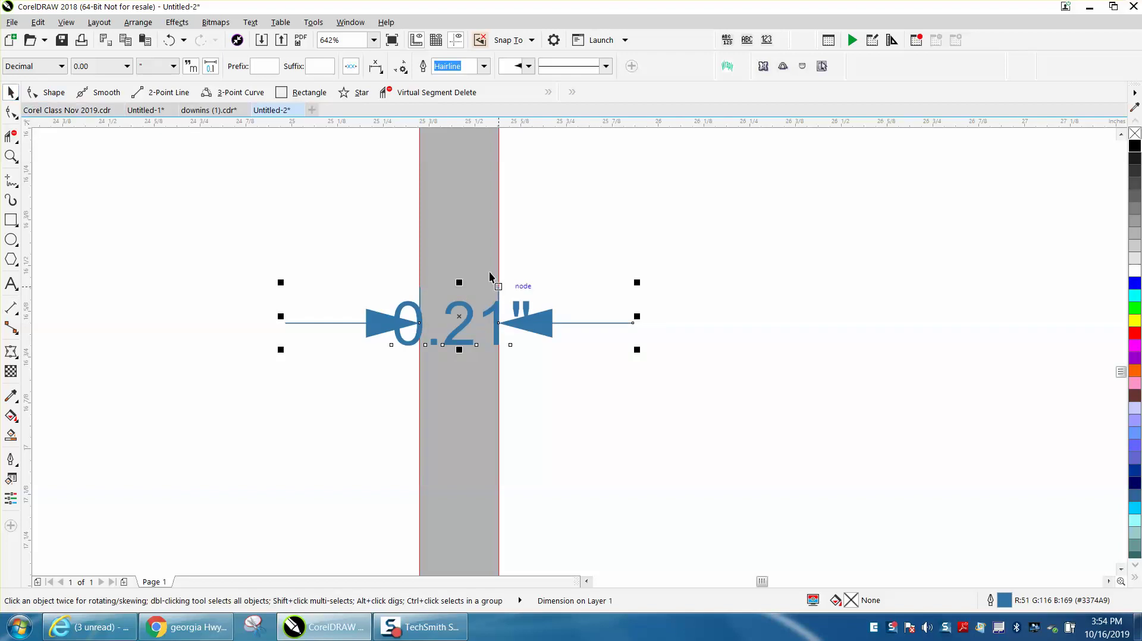
key("Delete")
scroll(462, 316, "down", 5)
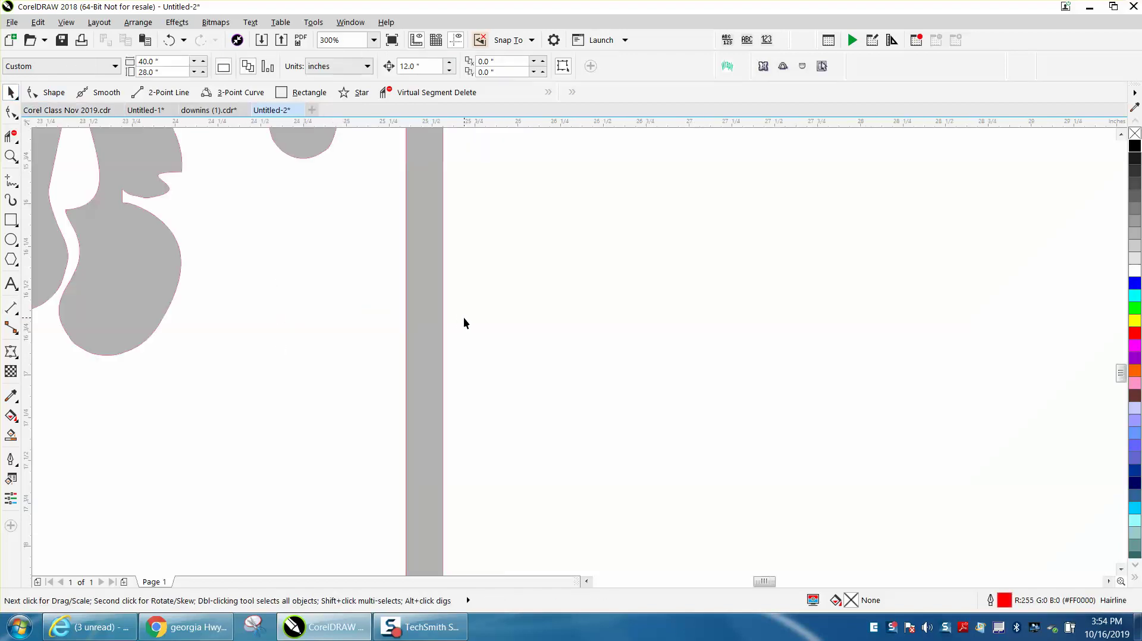
scroll(475, 323, "down", 2)
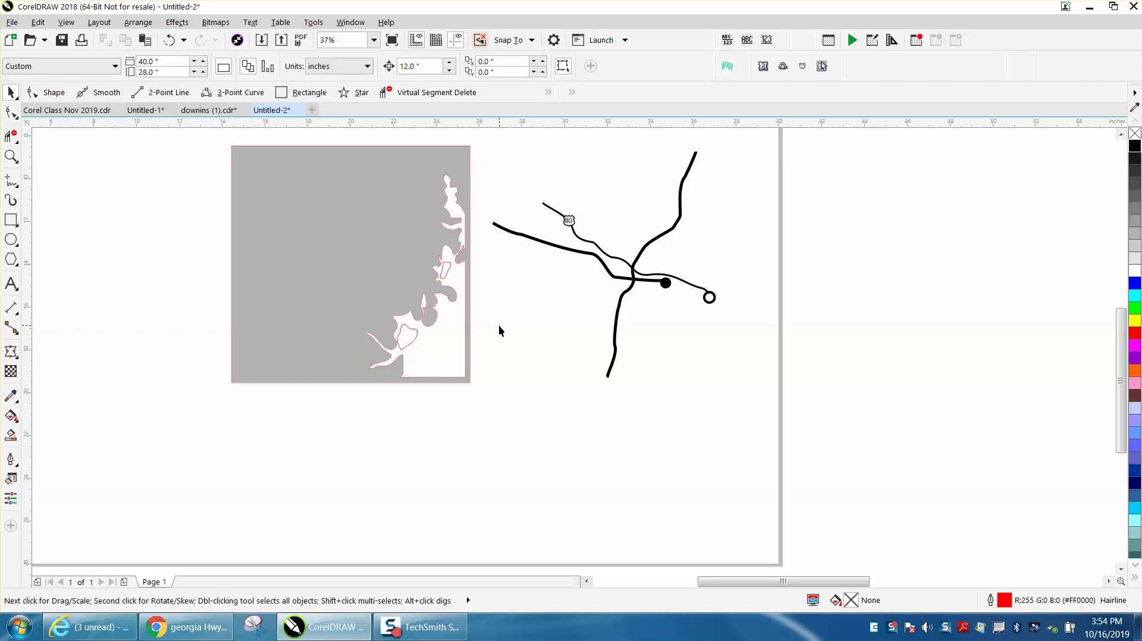
left_click(169, 40)
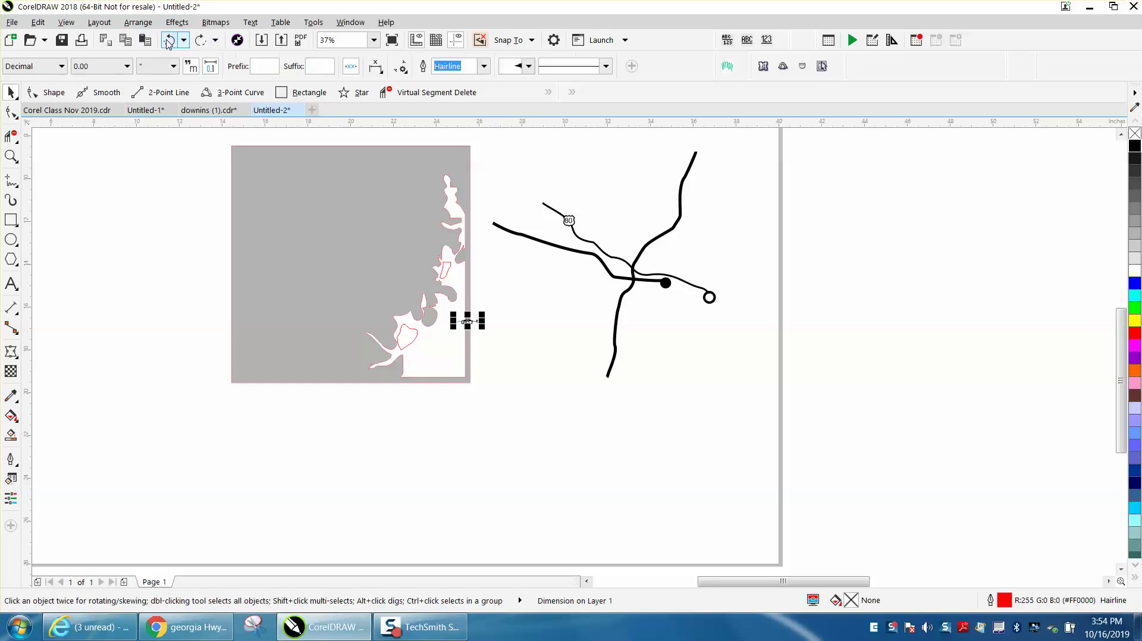
left_click(169, 41)
Undo the grey fill and move the whole road map 12 inches left into the red frame.
left_click(169, 41)
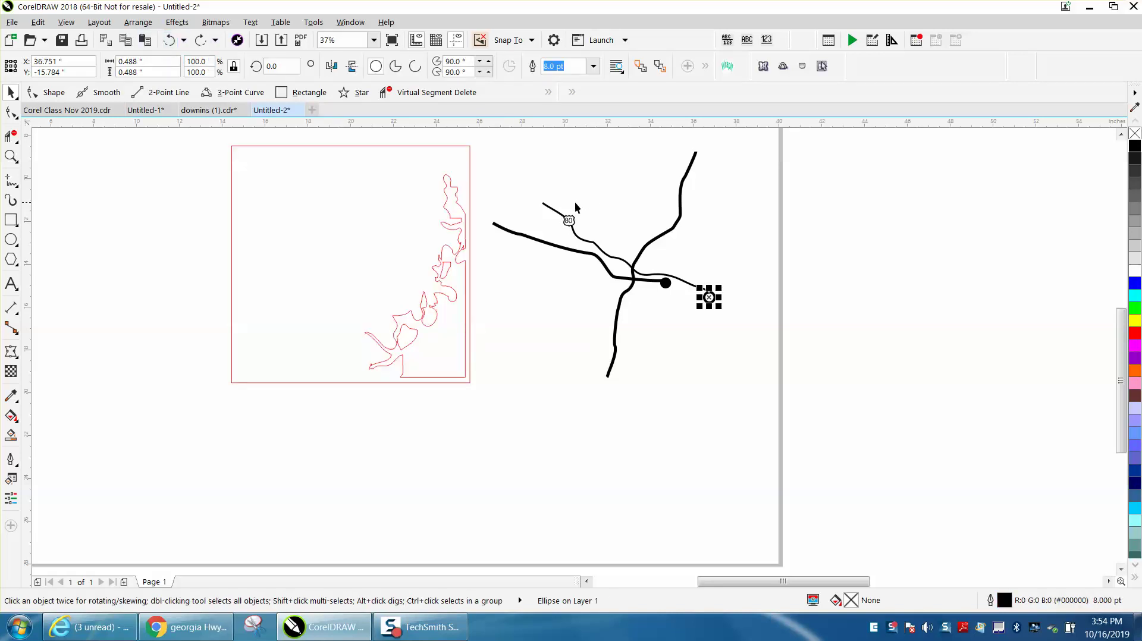
left_click_drag(484, 140, 777, 404)
key("Left")
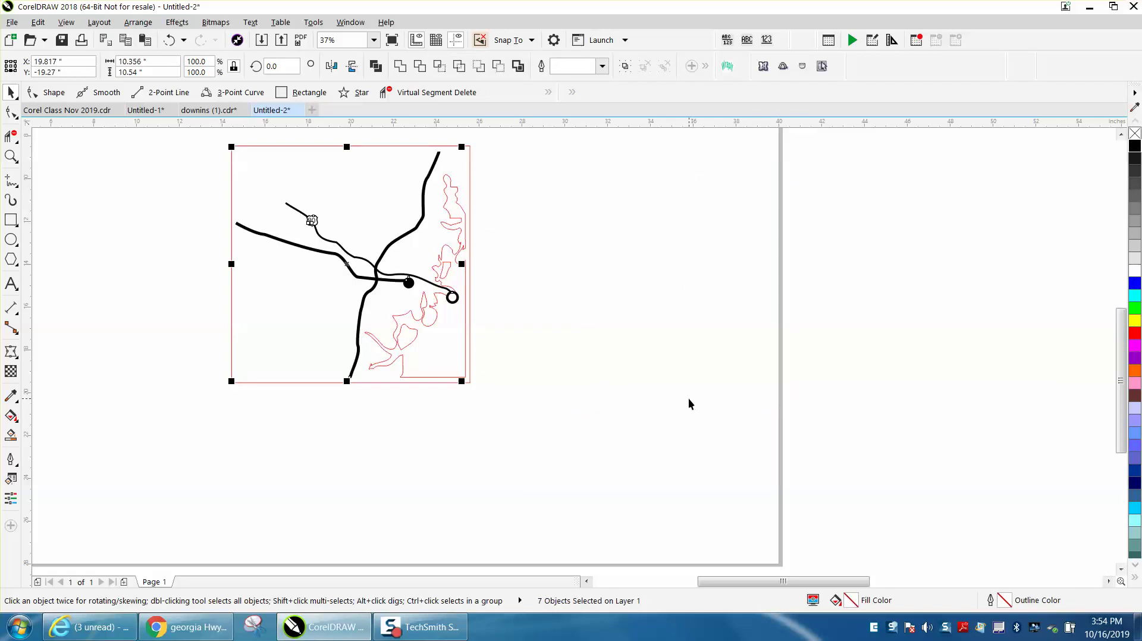
scroll(688, 398, "down", 2)
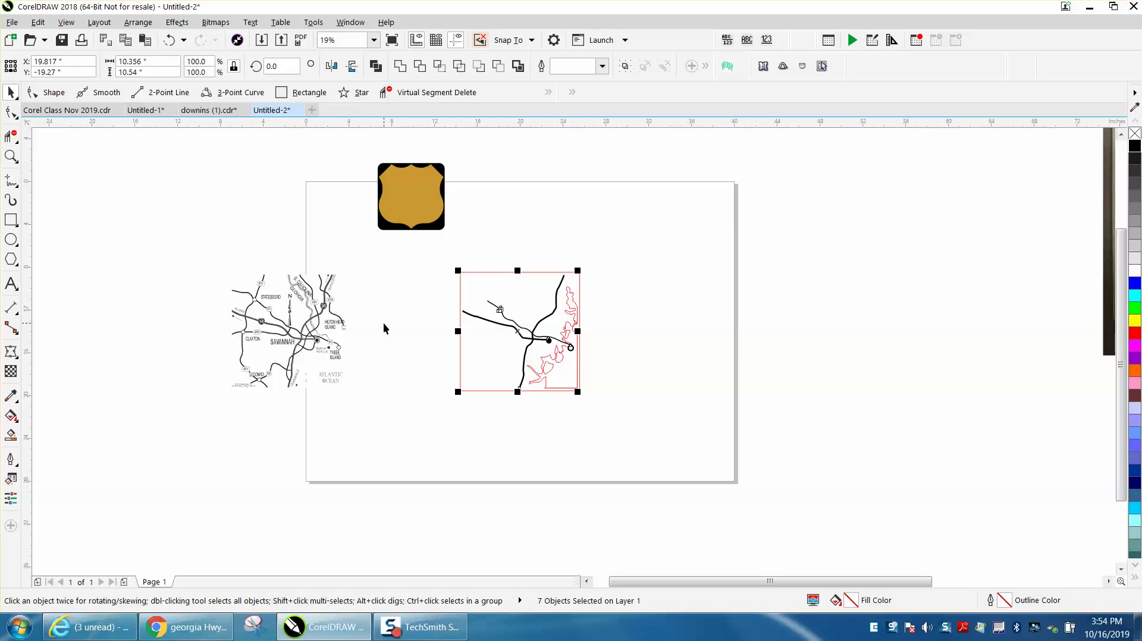
Zoom in on the map and select the east–west road with the Shape tool.
left_click(11, 157)
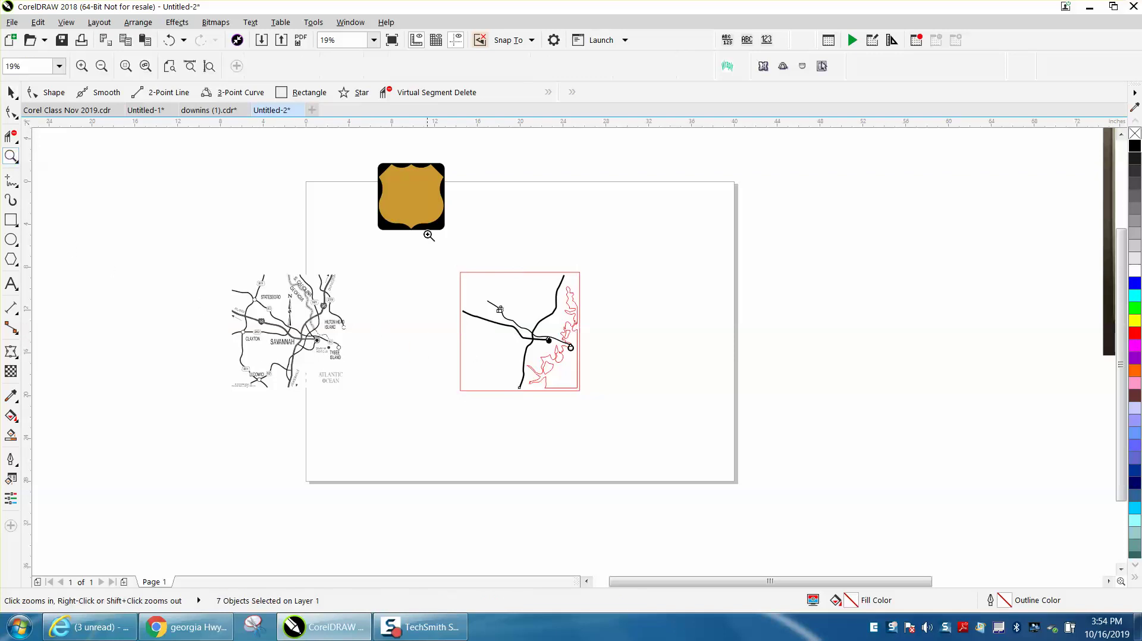
left_click_drag(429, 257, 591, 355)
left_click(11, 113)
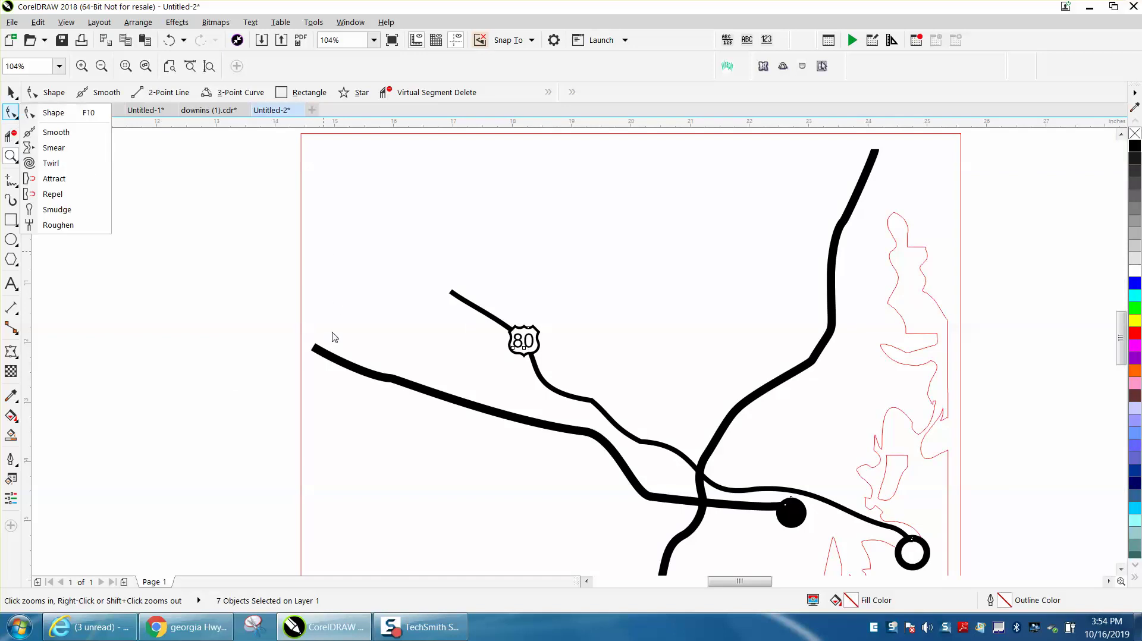
left_click(54, 112)
left_click(313, 347)
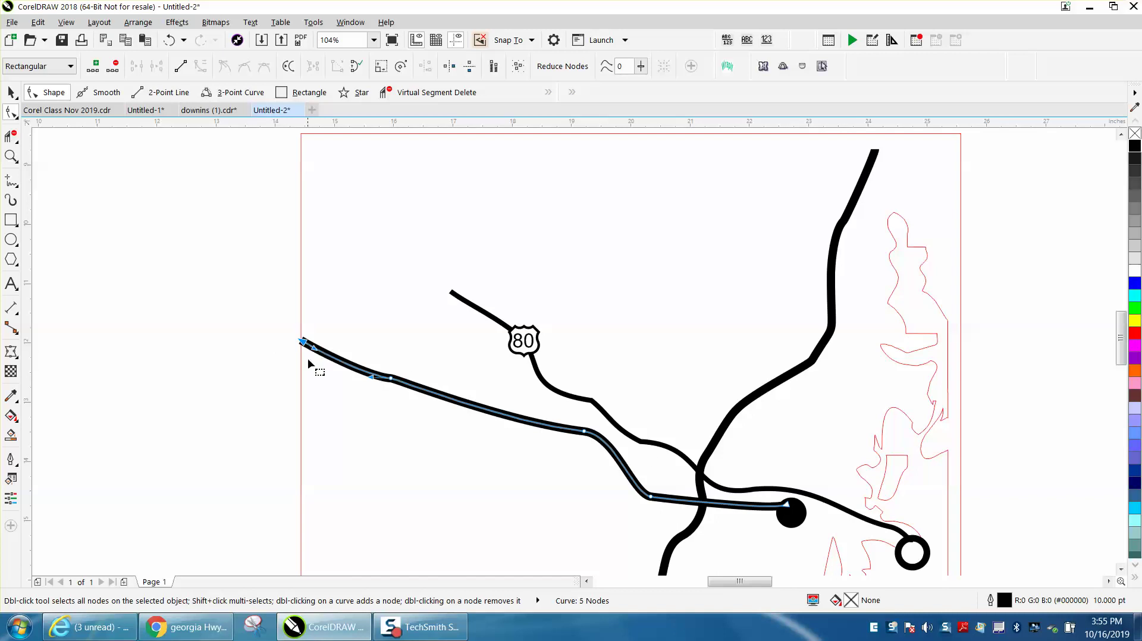
scroll(310, 357, "down", 4)
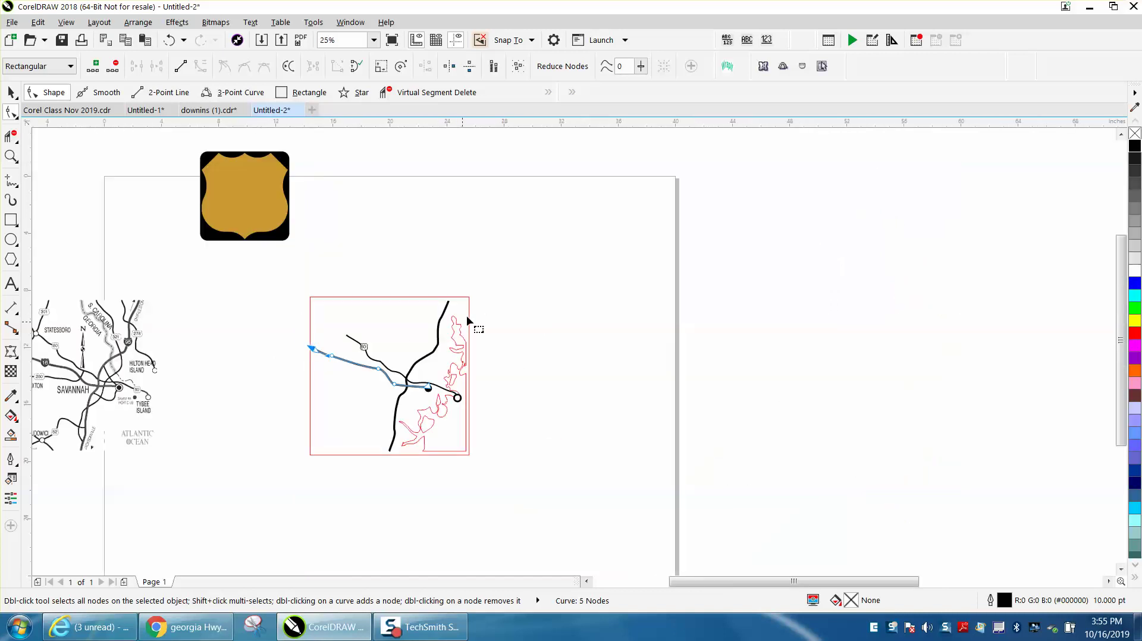
Extend the north–south road's top end up to the frame's top edge.
left_click(10, 155)
left_click_drag(393, 285, 530, 367)
left_click(11, 112)
left_click(495, 225)
left_click_drag(494, 222, 510, 199)
scroll(536, 244, "down", 5)
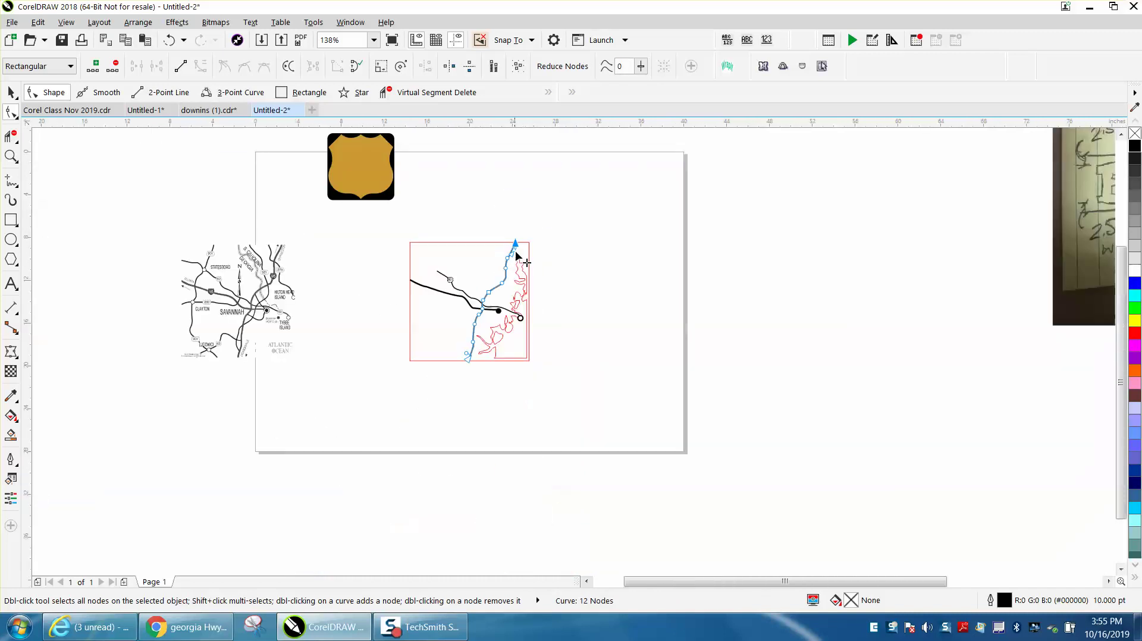
Pull the north–south road's bottom end down onto the frame's bottom edge.
left_click(10, 156)
left_click_drag(421, 333, 589, 405)
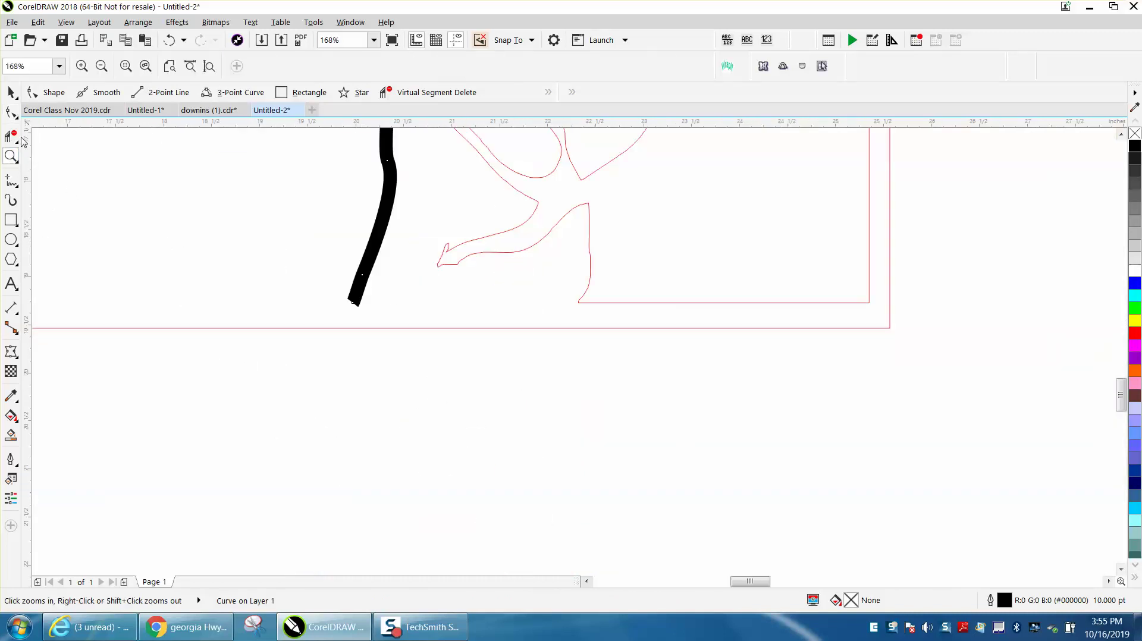
left_click(11, 111)
left_click(352, 304)
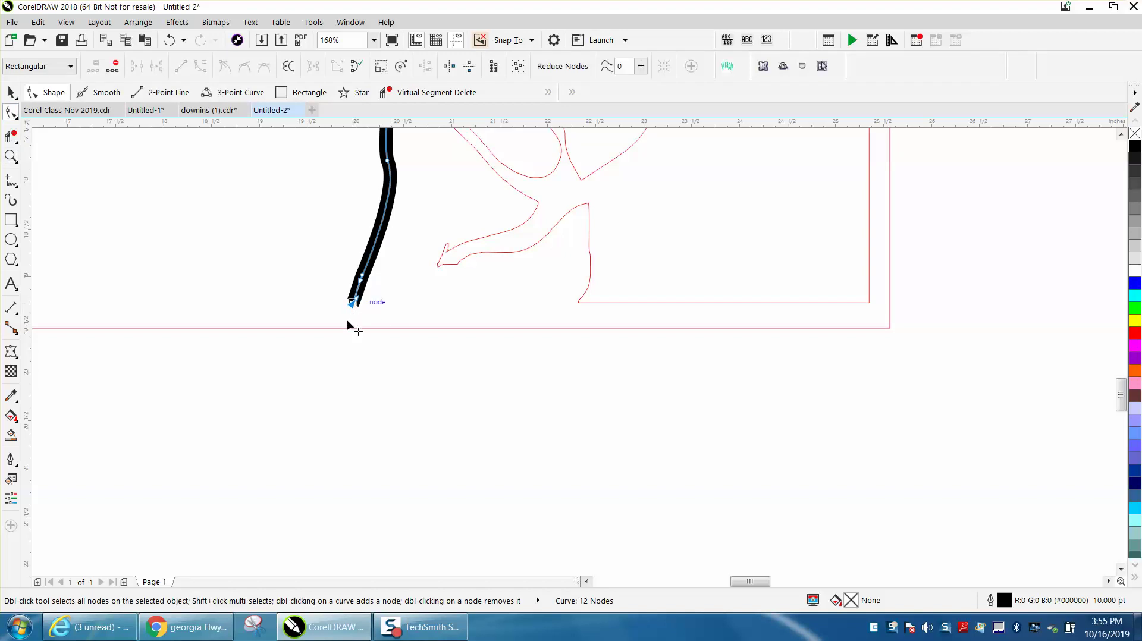
left_click_drag(353, 304, 338, 337)
scroll(332, 399, "down", 4)
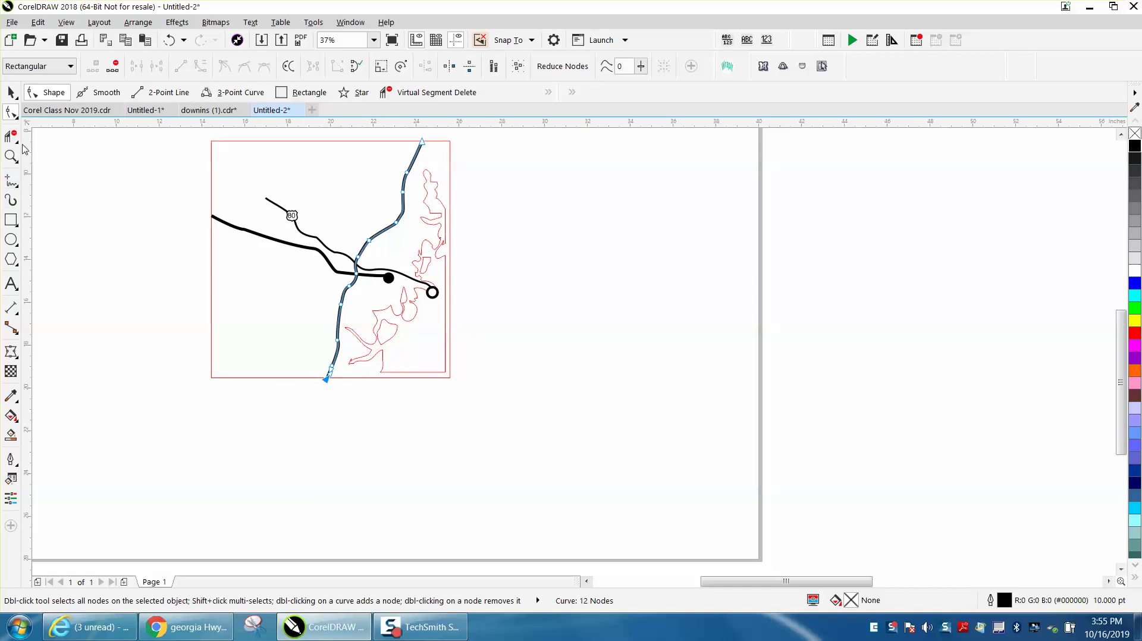
Duplicate the red frame rectangle 12 inches to the right and fill the copy blue.
left_click(11, 93)
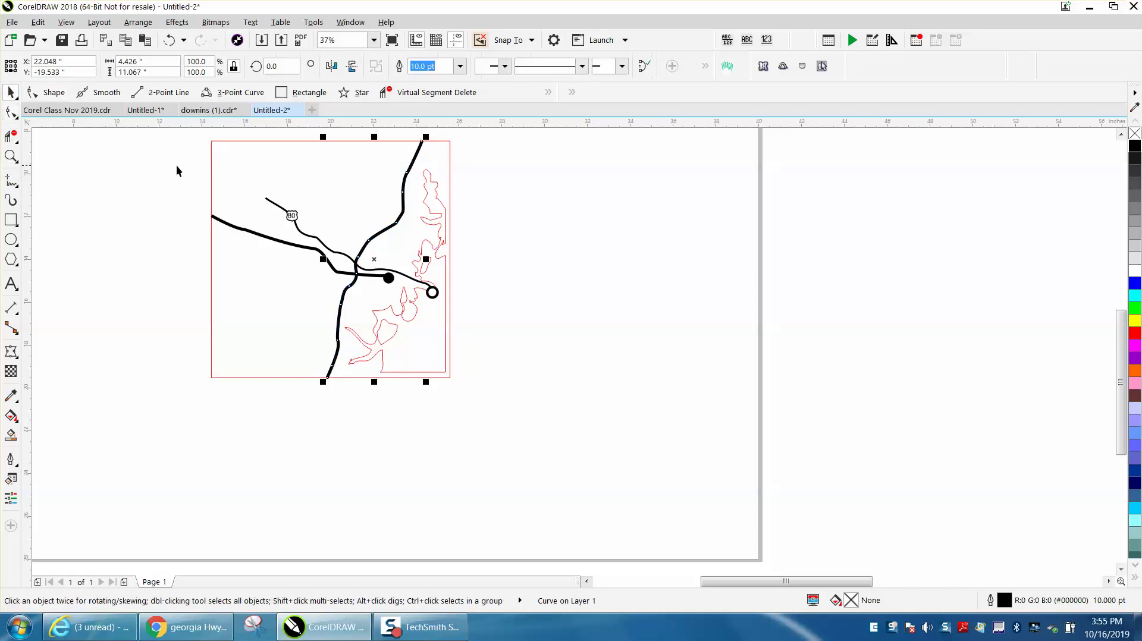
left_click(219, 141)
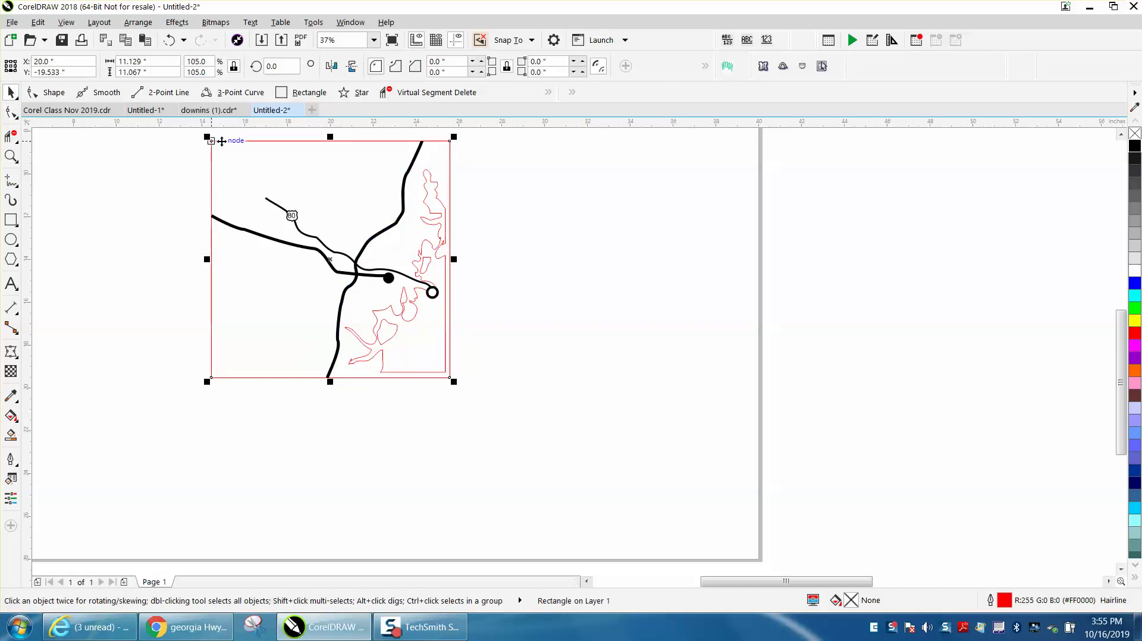
left_click(544, 219)
left_click(443, 145)
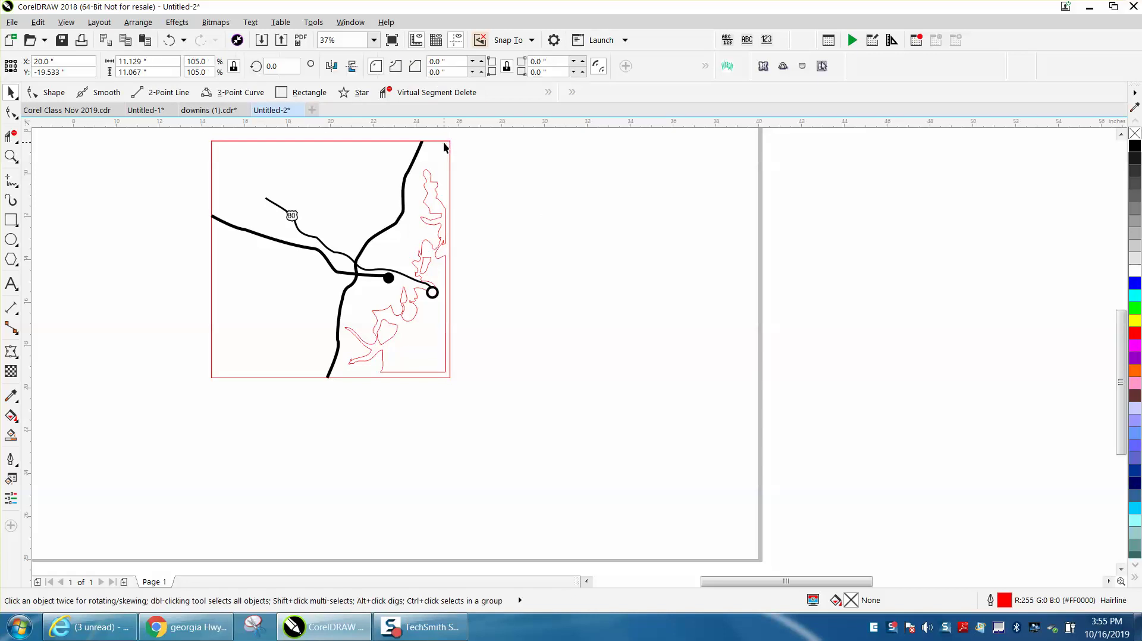
key("ctrl+d")
key("Right")
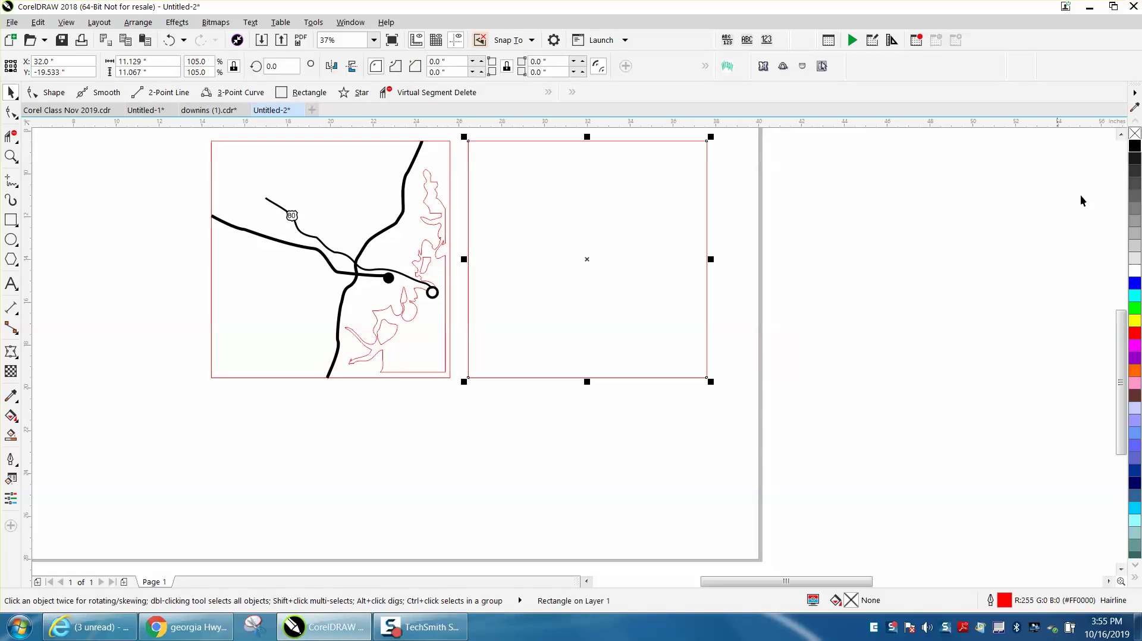
left_click(1136, 284)
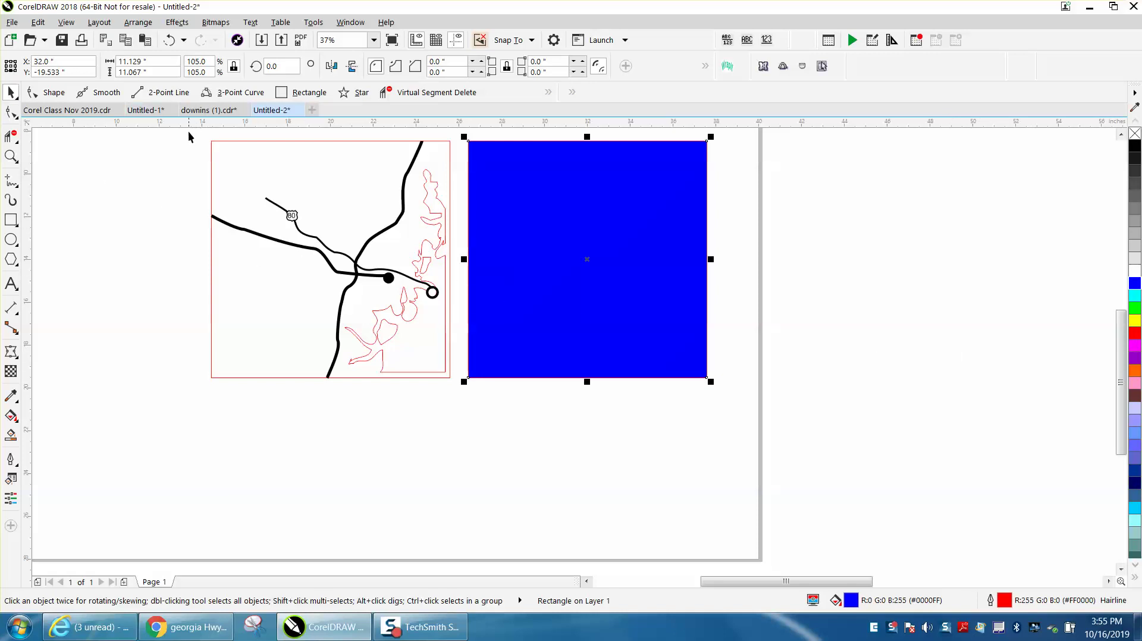
left_click_drag(190, 134, 369, 392)
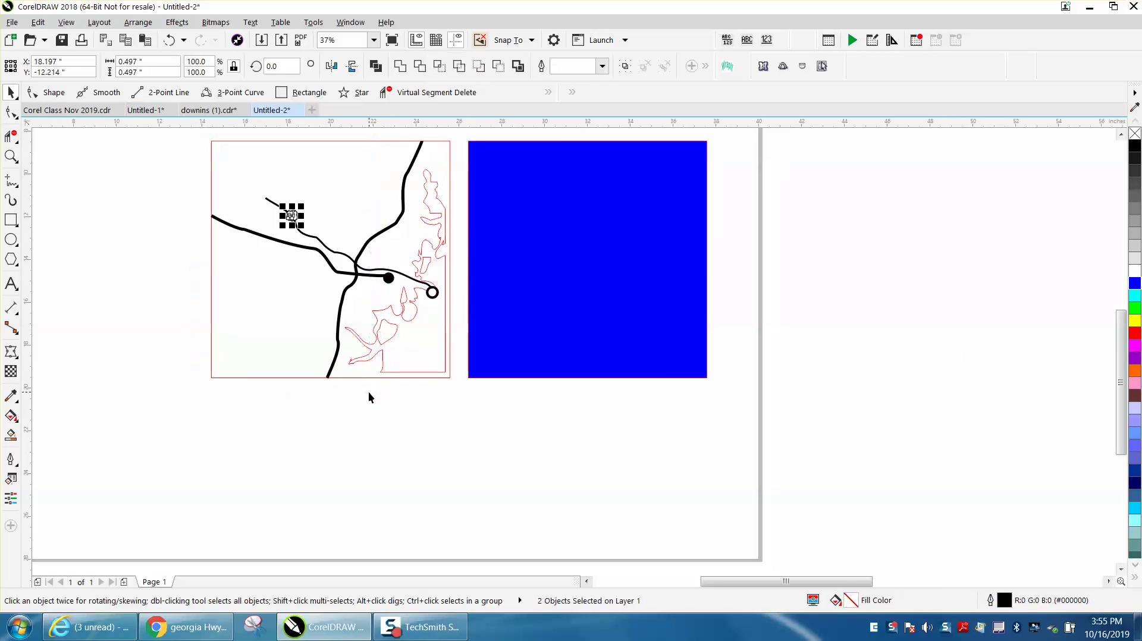
Left-align the 80 shield, the three roads, the black dot and the hollow circle.
key("l")
left_click(355, 264)
key("l")
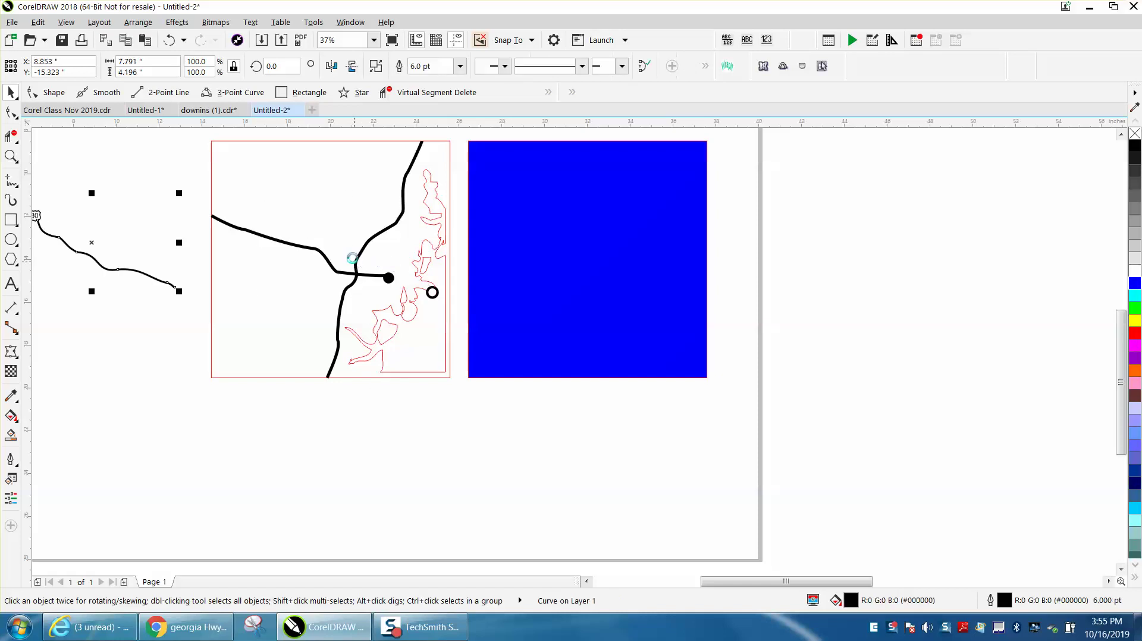
left_click(339, 274)
key("l")
left_click(357, 262)
key("l")
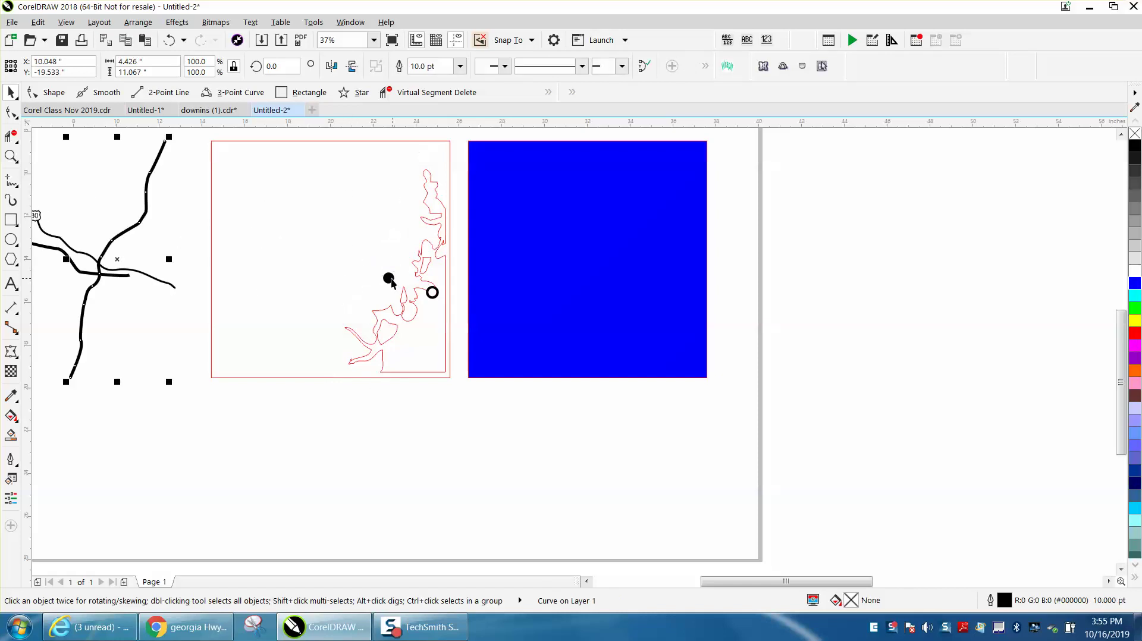
left_click(388, 278)
key("l")
left_click(434, 294)
key("l")
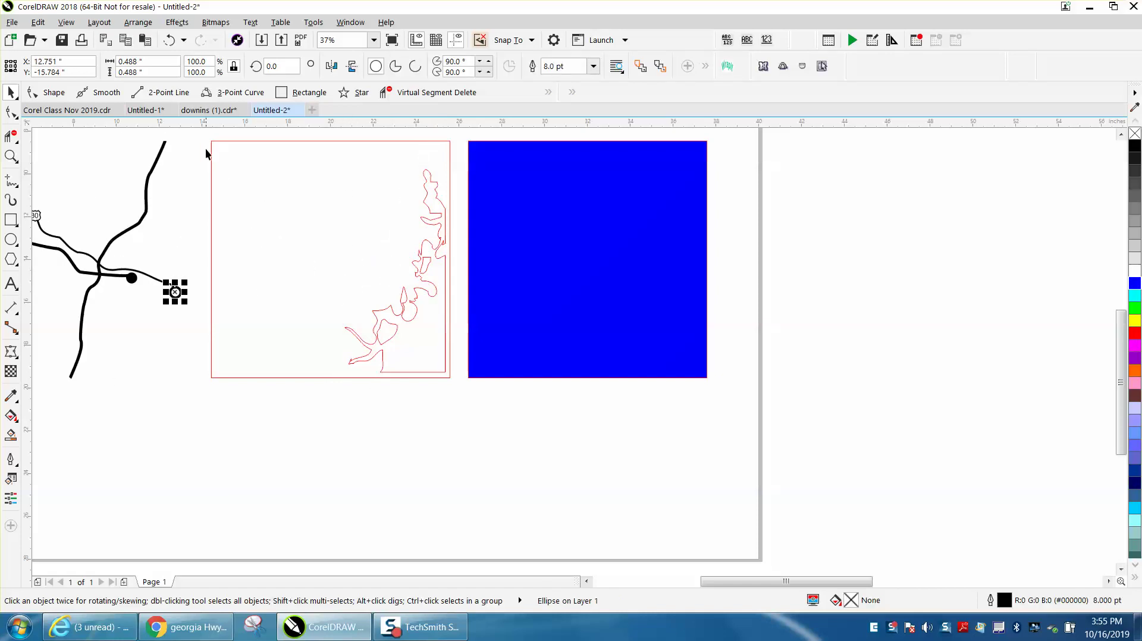
Choose Ice Blue from the RGB palette as the Smart Fill colour.
left_click(11, 435)
left_click(160, 66)
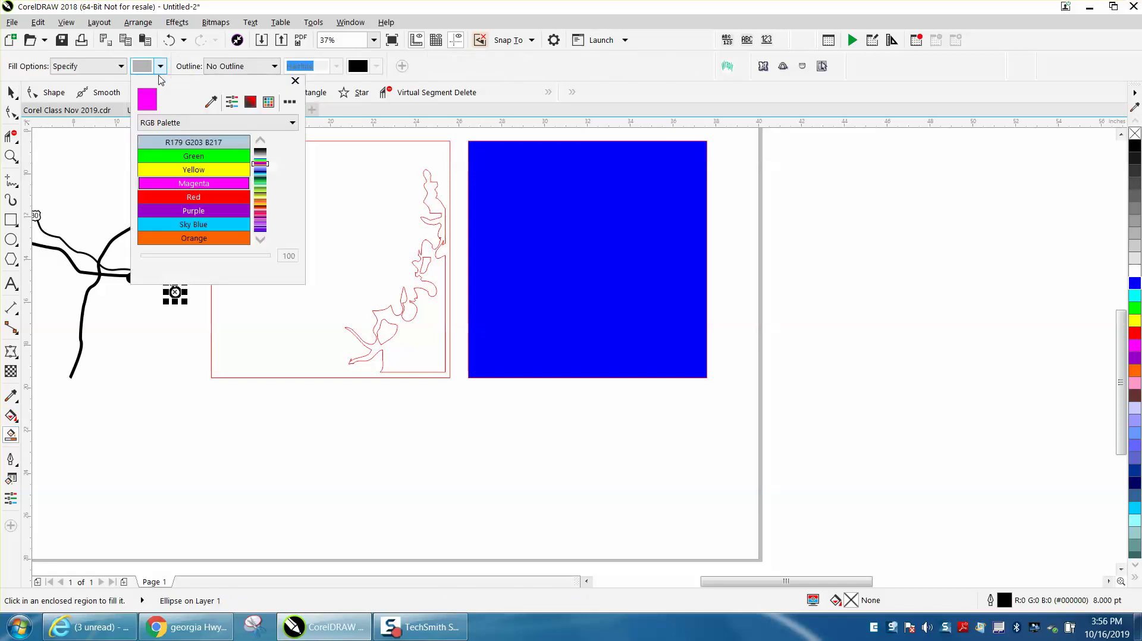
left_click(260, 240)
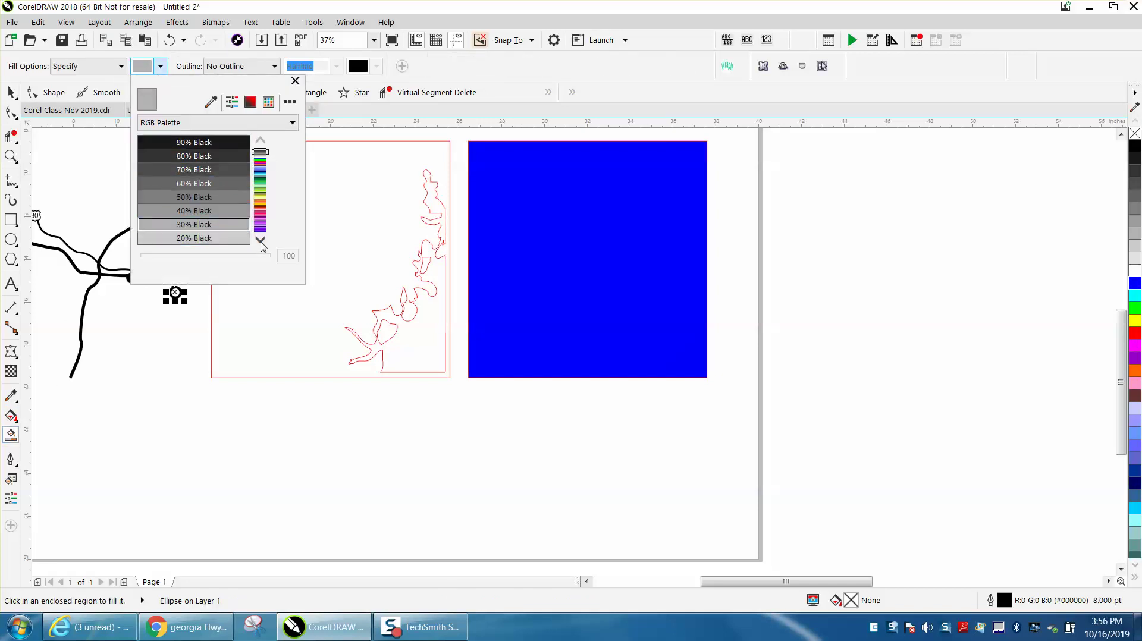
left_click(260, 239)
left_click(260, 240)
left_click(259, 239)
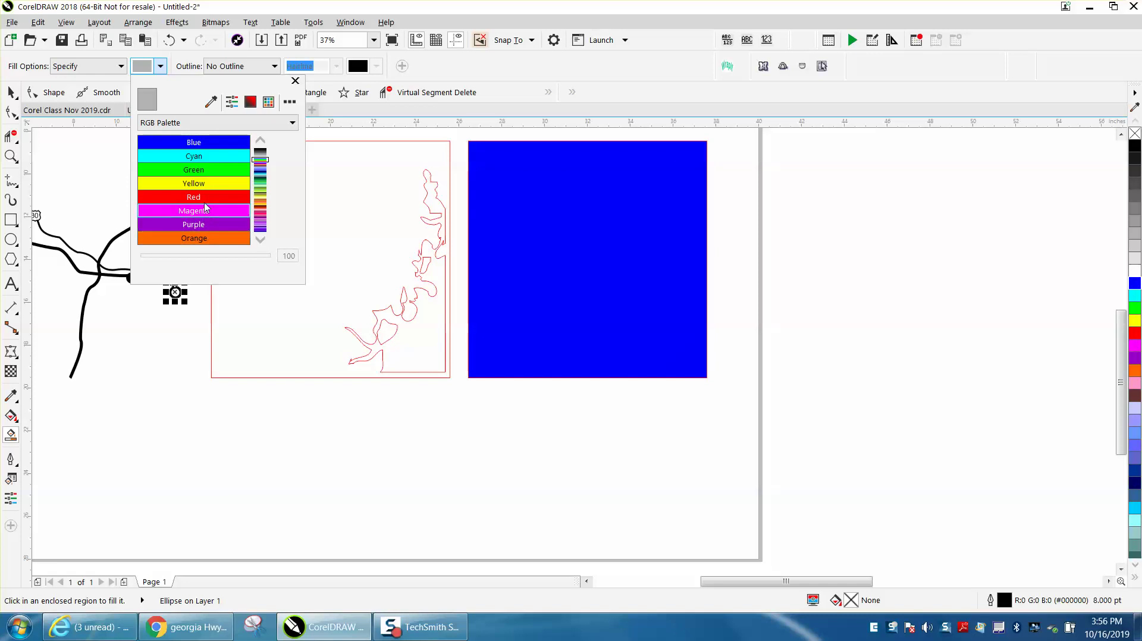
left_click(260, 240)
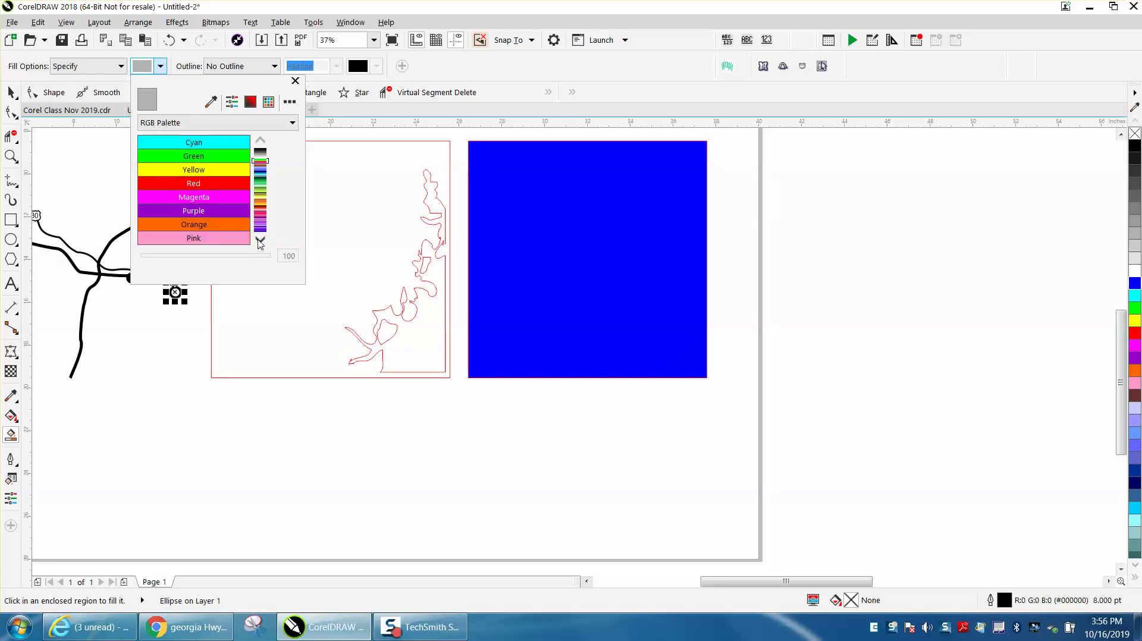
left_click(260, 240)
left_click(260, 240)
left_click(260, 240)
left_click(260, 239)
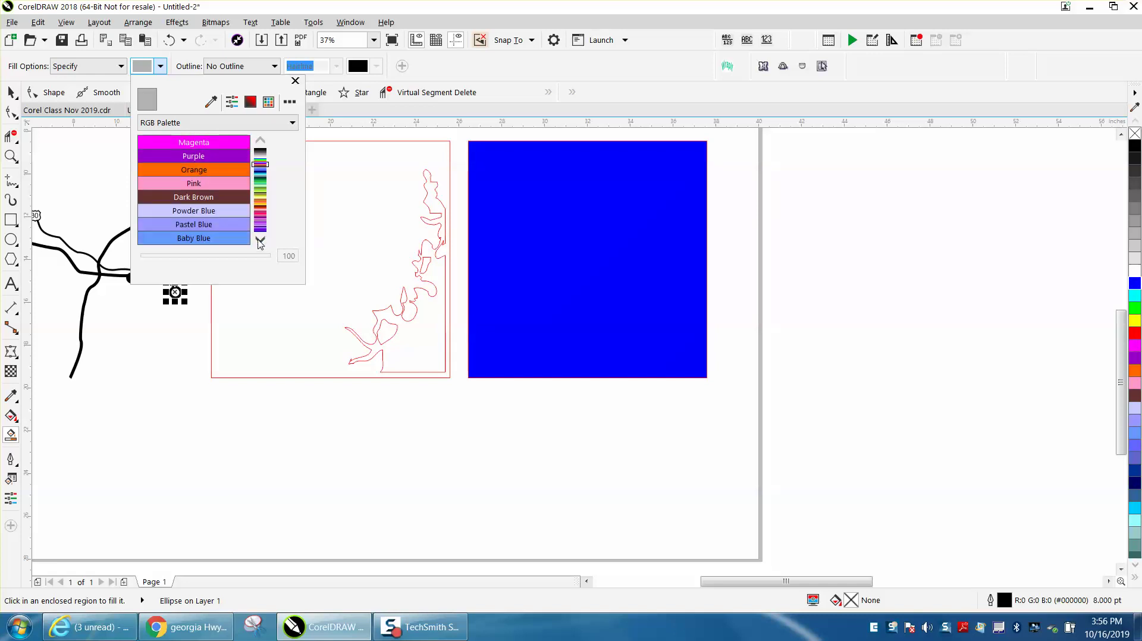
left_click(260, 240)
left_click(260, 240)
left_click(260, 240)
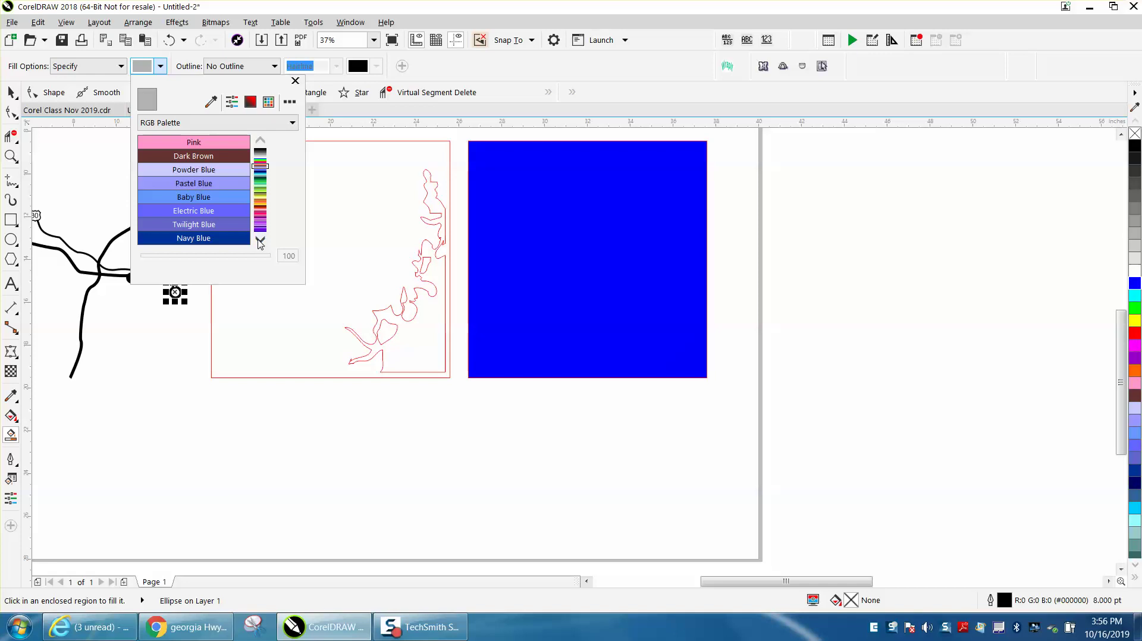
left_click(260, 240)
left_click(260, 240)
left_click(259, 240)
left_click(260, 240)
left_click(260, 239)
left_click(260, 240)
left_click(260, 240)
left_click(260, 240)
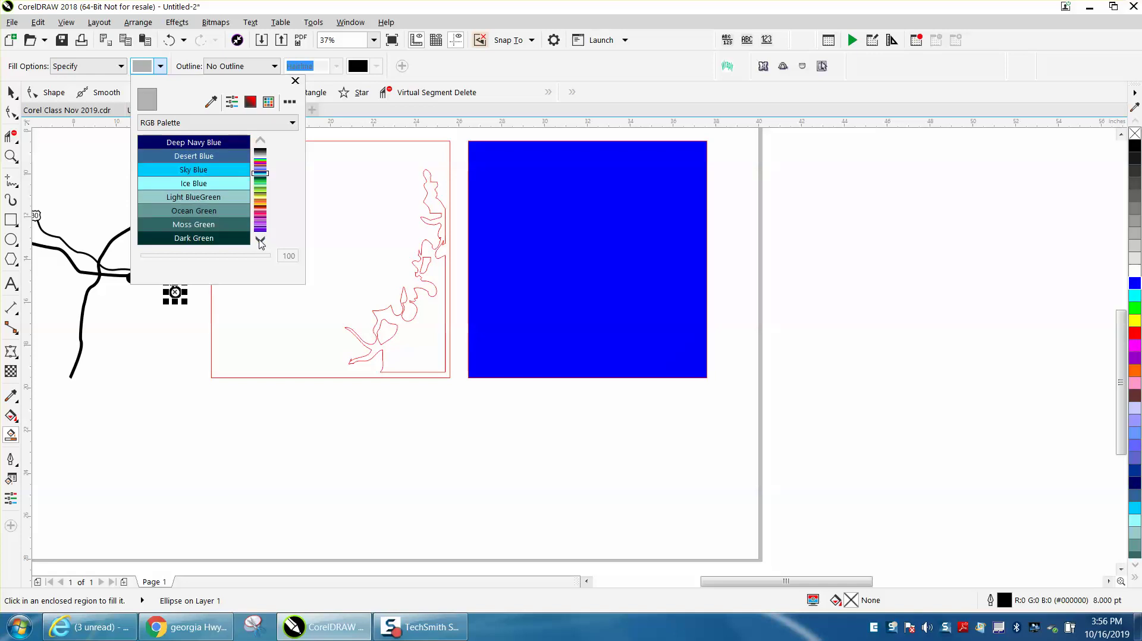
left_click(209, 183)
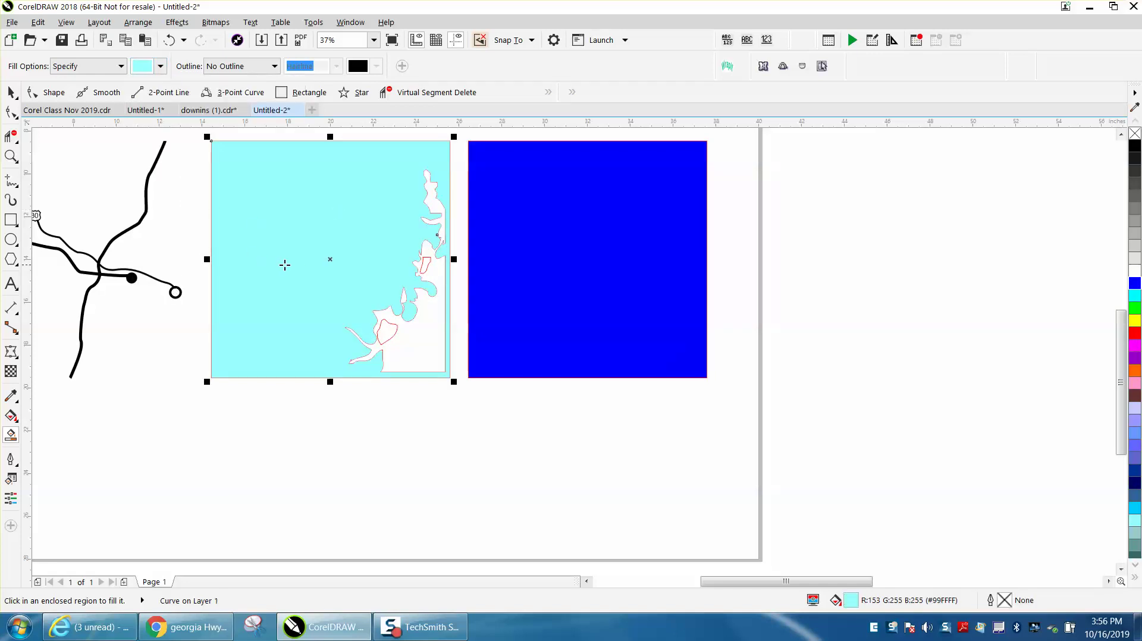
left_click(10, 92)
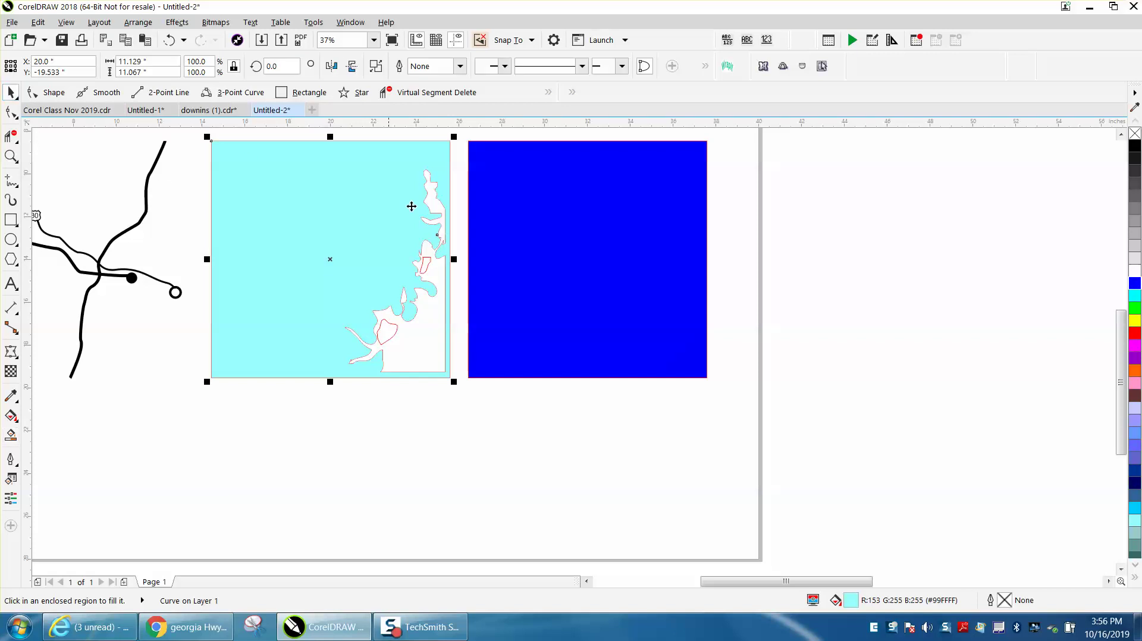
left_click(531, 239)
key("ctrl+z")
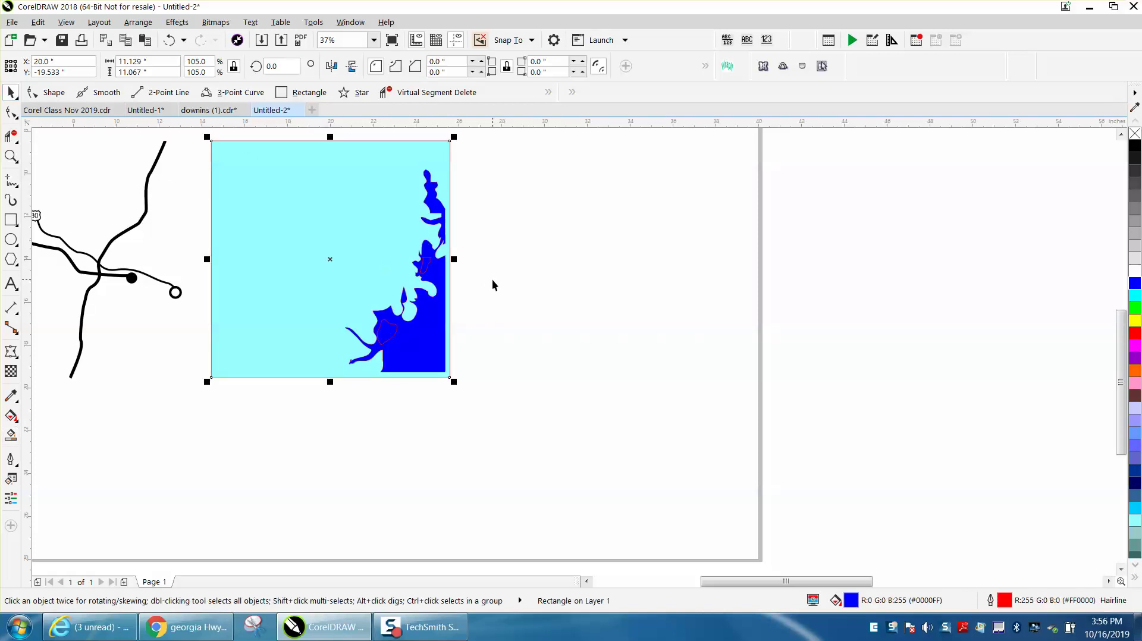
key("ctrl+shift+z")
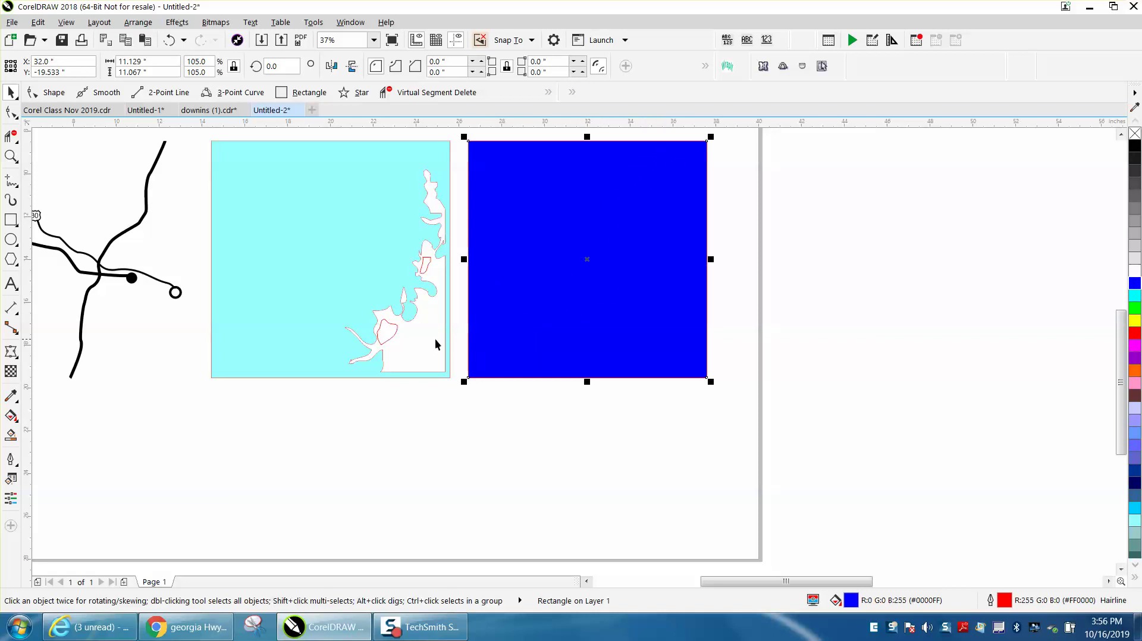
key("ctrl+z")
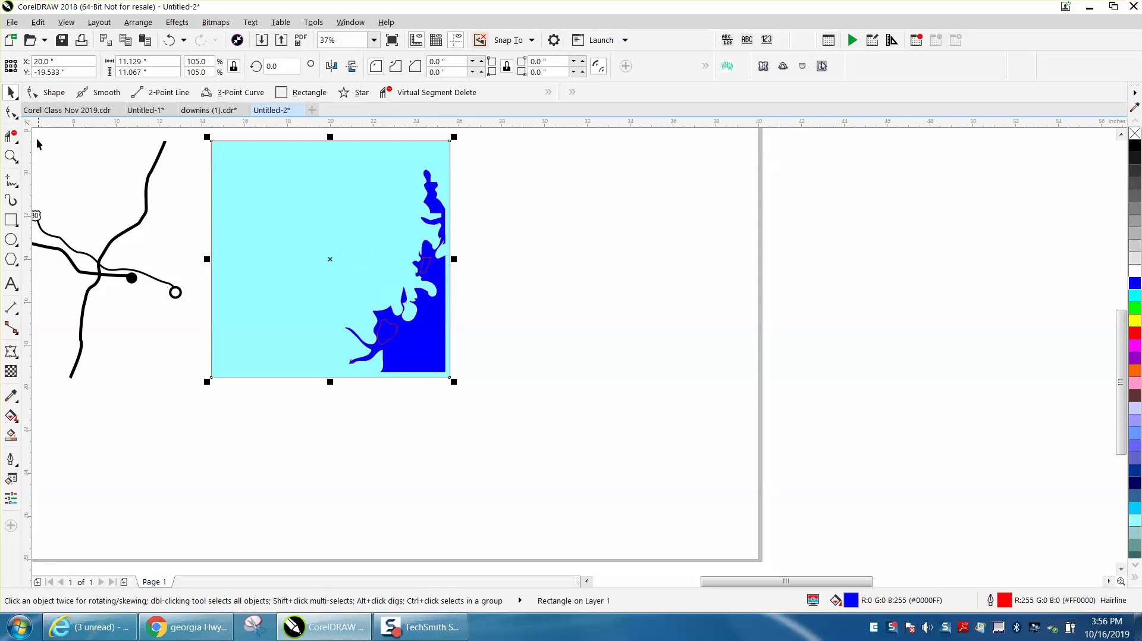
left_click(10, 155)
left_click_drag(398, 237, 500, 313)
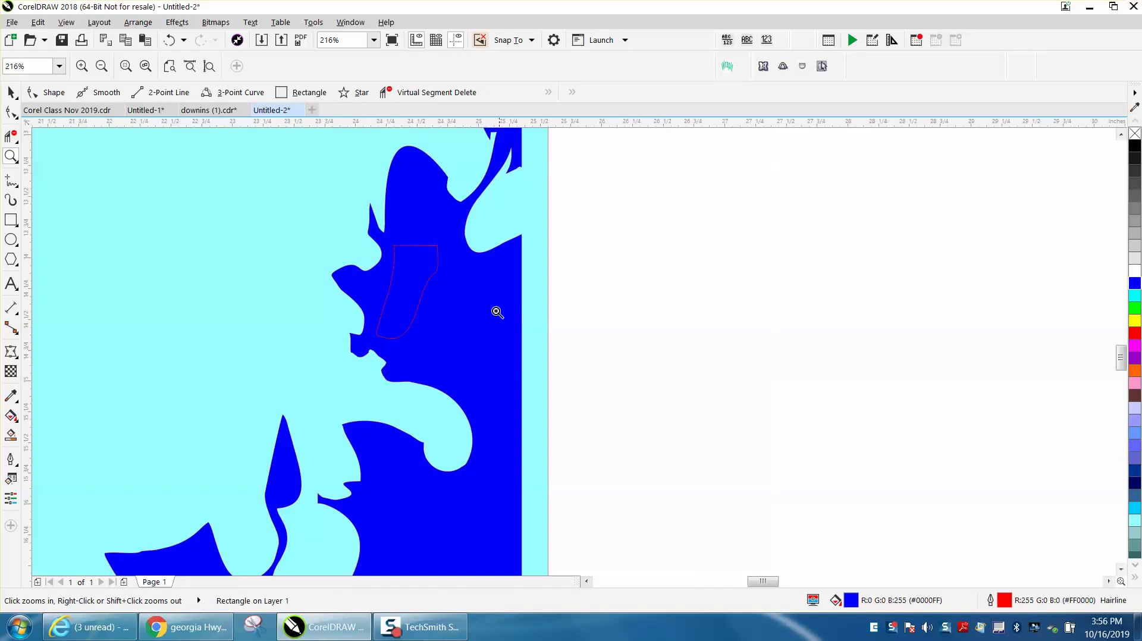
right_click(411, 271)
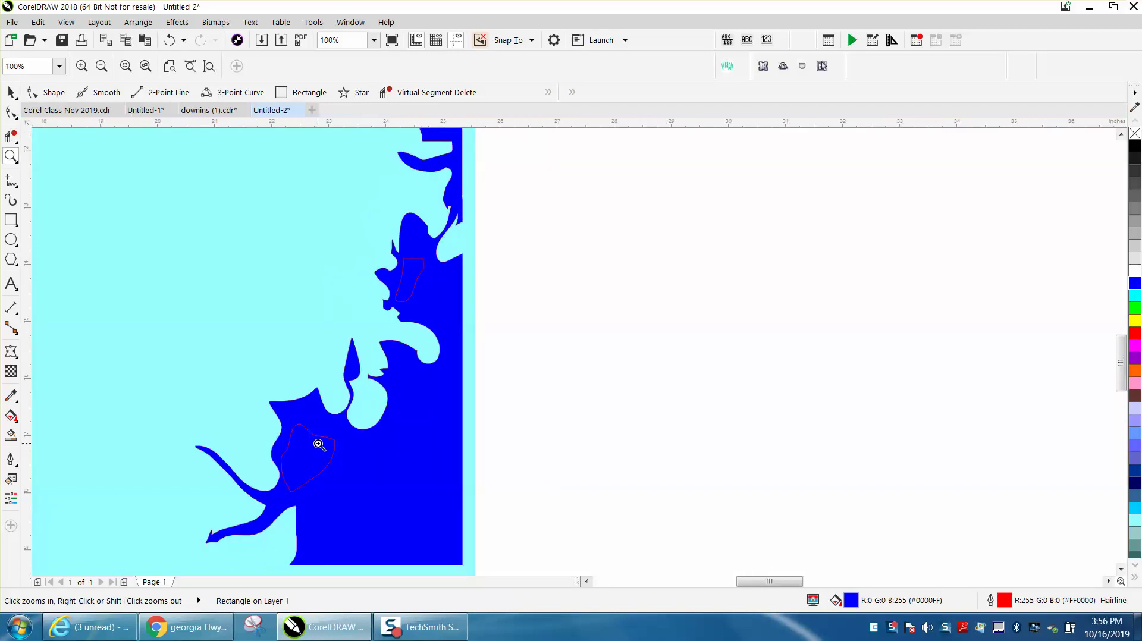
right_click(425, 310)
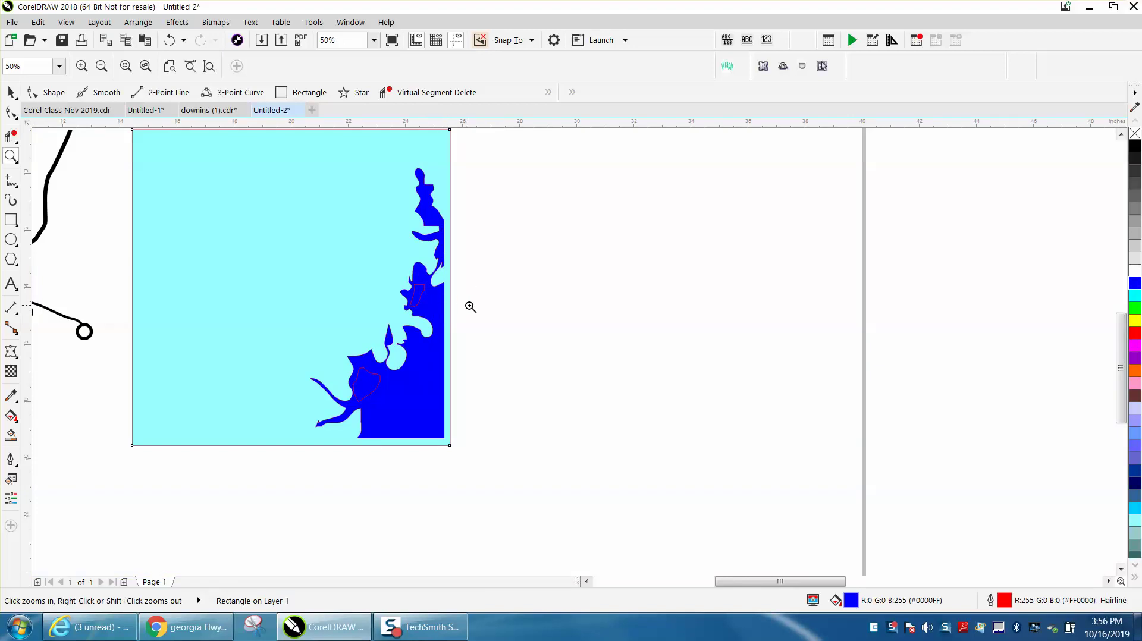
left_click(11, 92)
key("shift+Right")
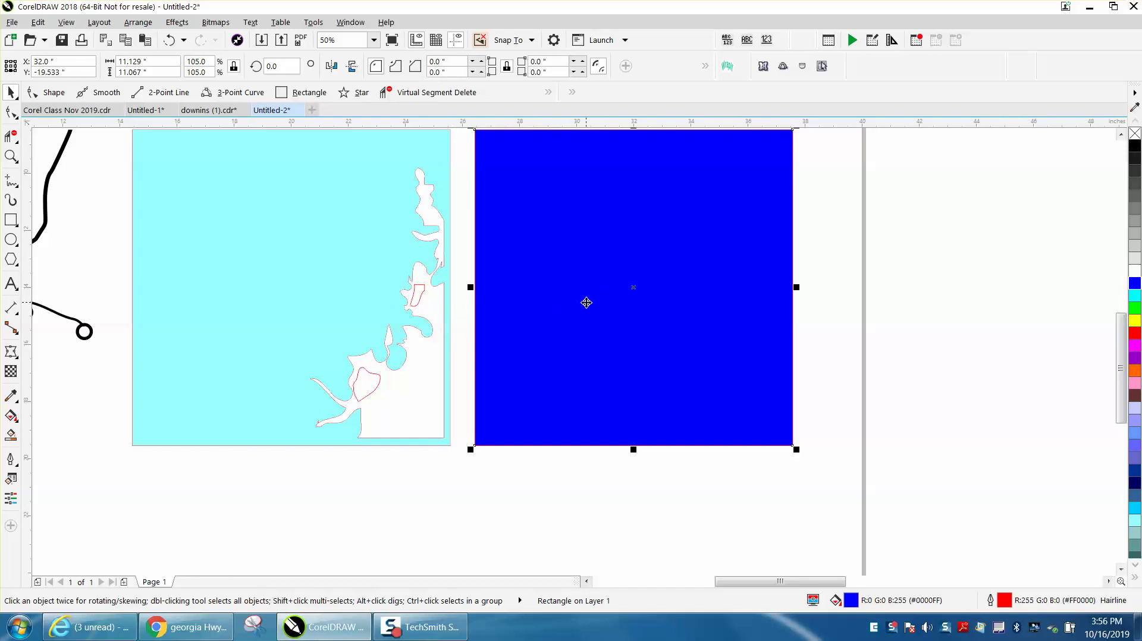
Recolour the ice-blue panel by mixing orange, yellow and brown into tan gold #E2B10A.
left_click(366, 287)
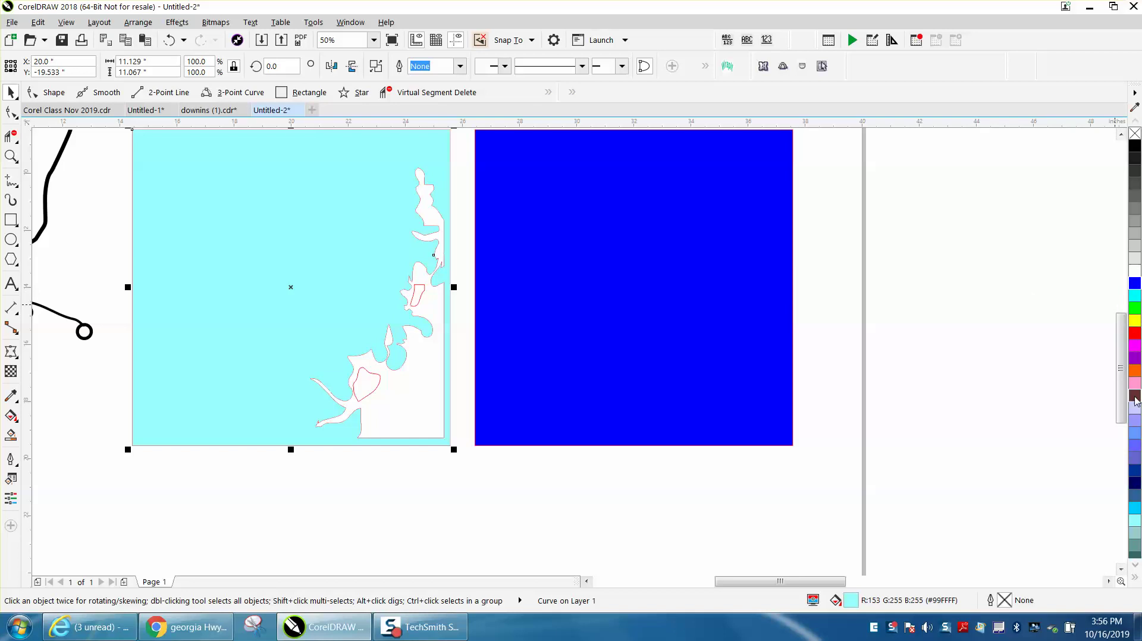
left_click(1136, 372)
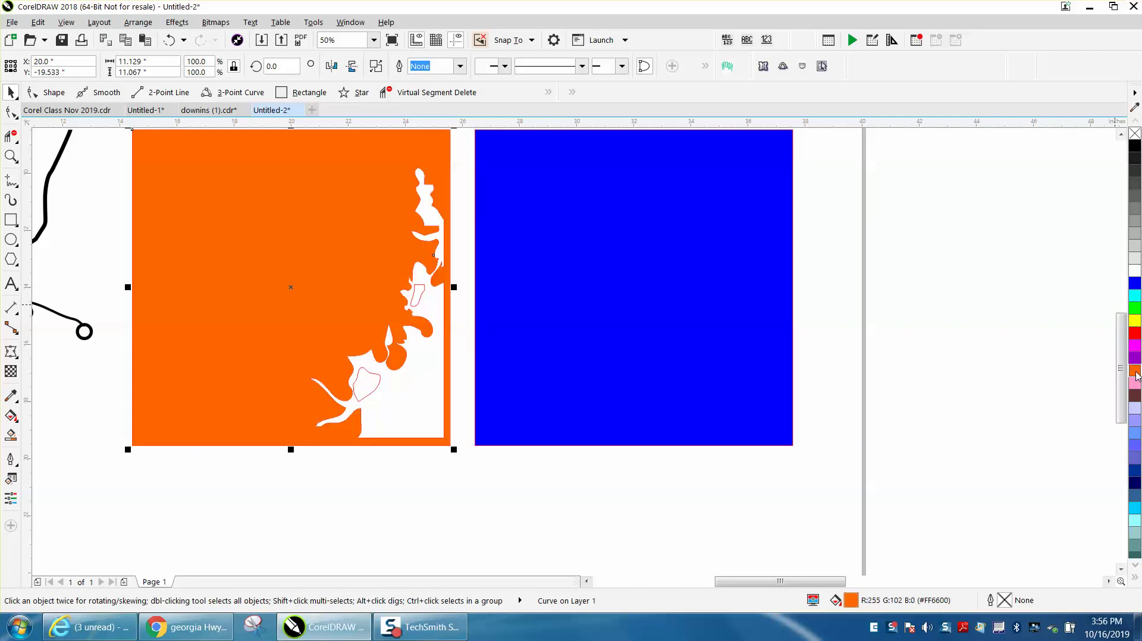
left_click(1136, 324, "ctrl")
left_click(1135, 324, "ctrl")
left_click(1135, 324, "ctrl")
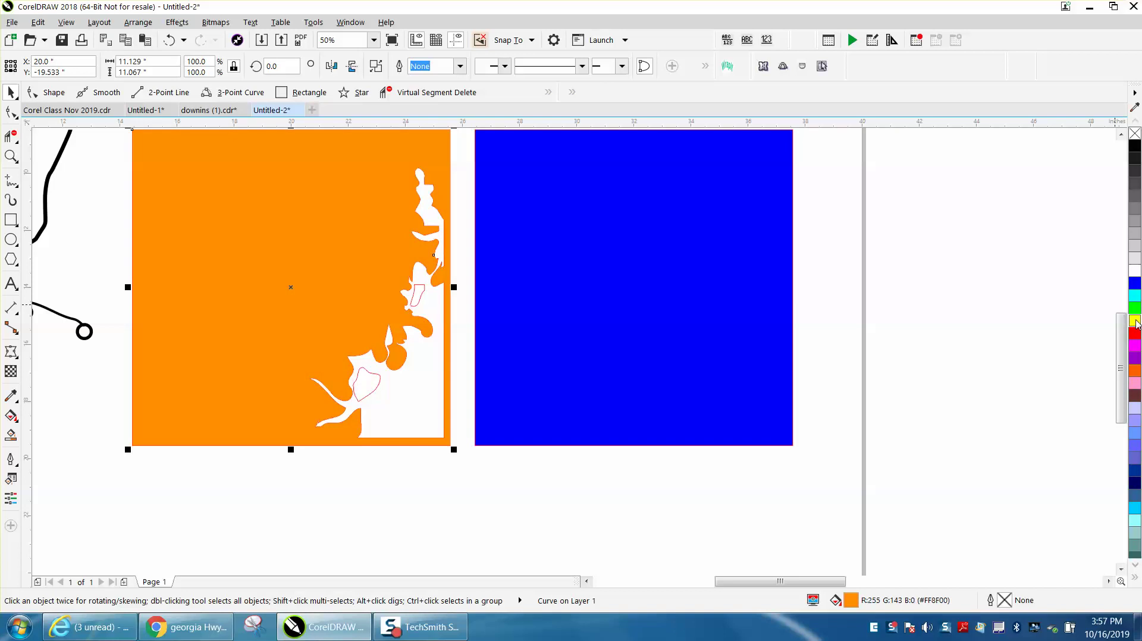
left_click(1136, 324, "ctrl")
left_click(1135, 321, "ctrl")
left_click(1135, 322, "ctrl")
left_click(1135, 322, "ctrl")
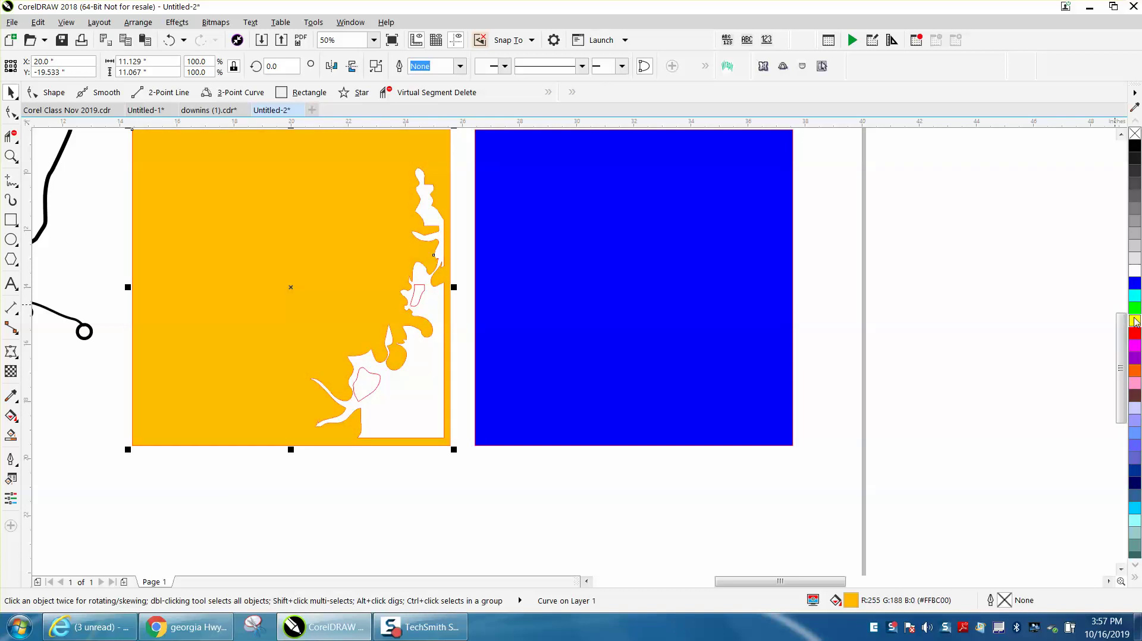
left_click(1136, 322, "ctrl")
left_click(1136, 322, "ctrl")
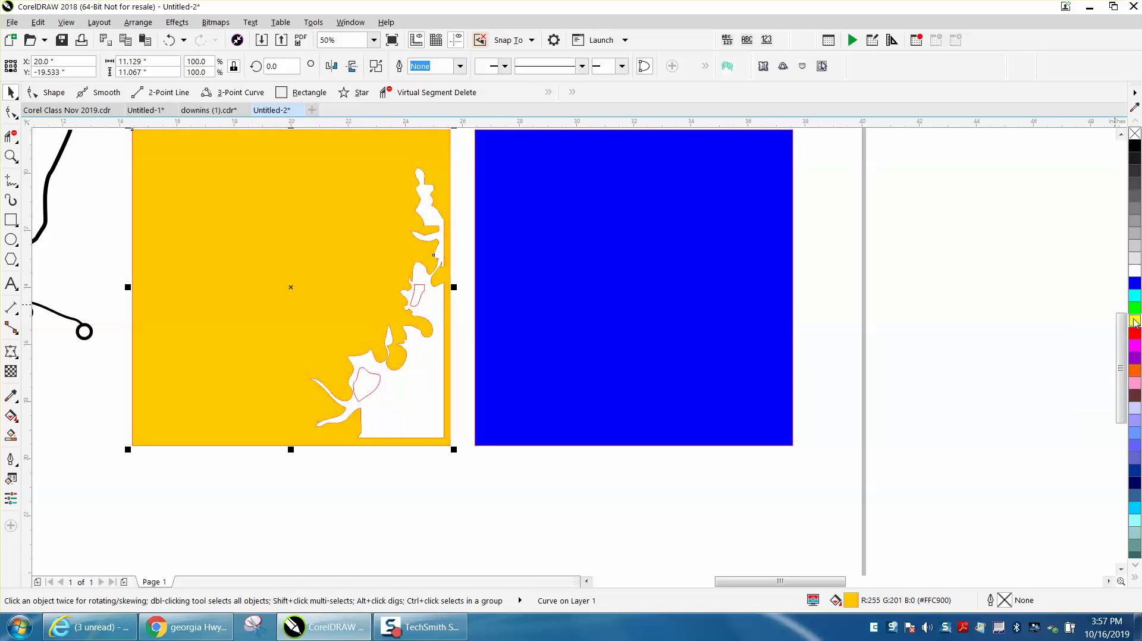
left_click(1135, 395, "ctrl")
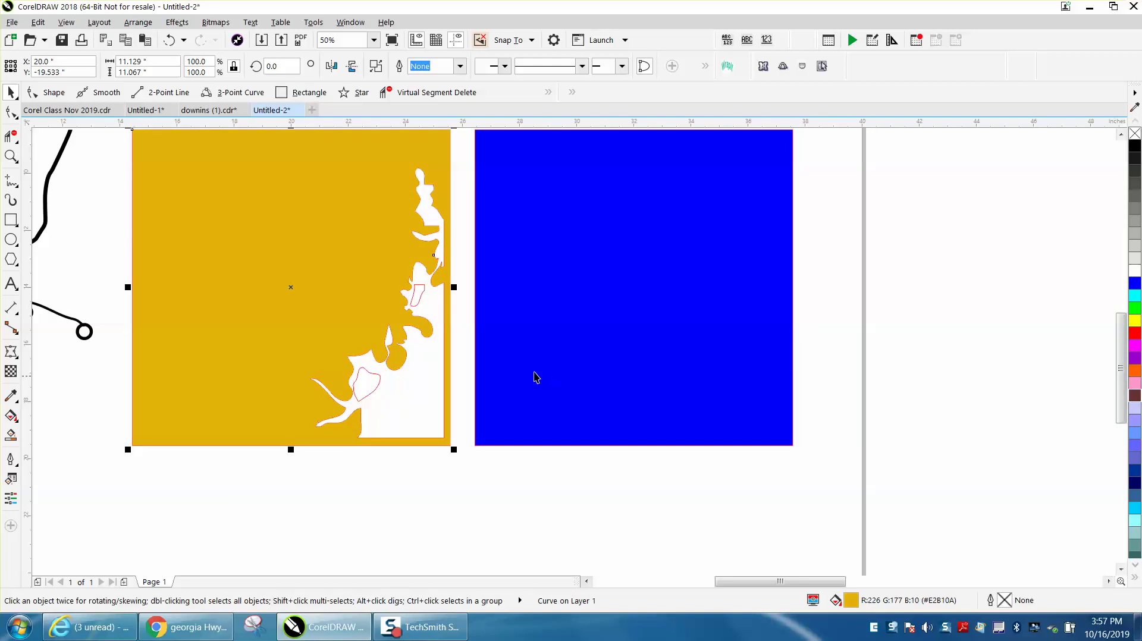
Slide the blue board rectangle 12 inches left behind the tan coastline panel.
left_click(604, 289)
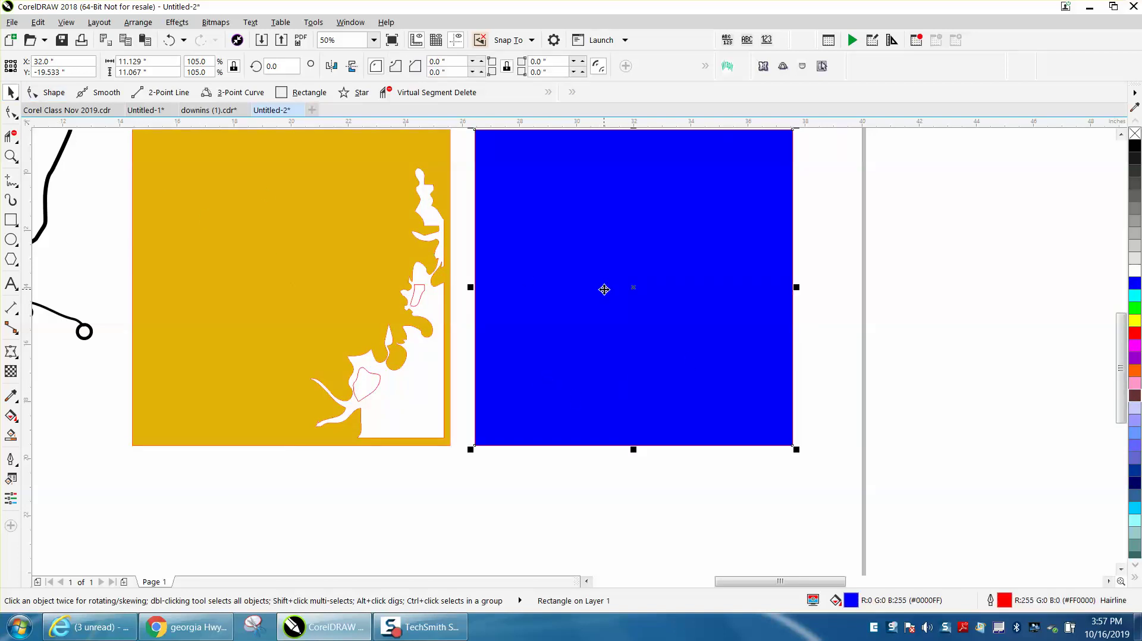
key("c")
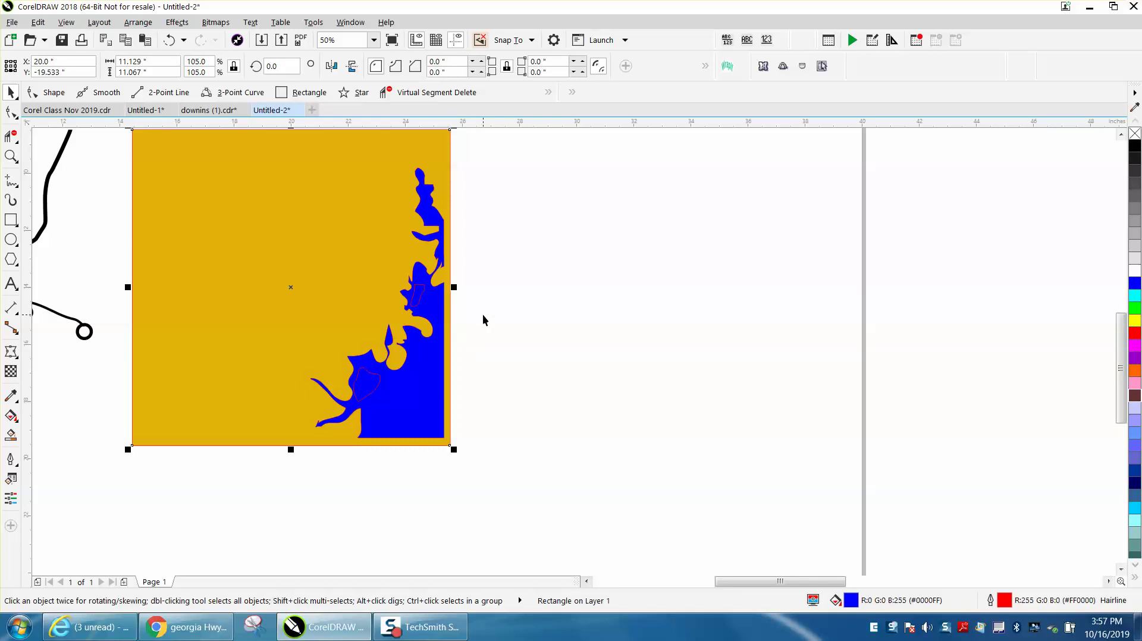
scroll(483, 314, "down", 1)
scroll(528, 314, "down", 1)
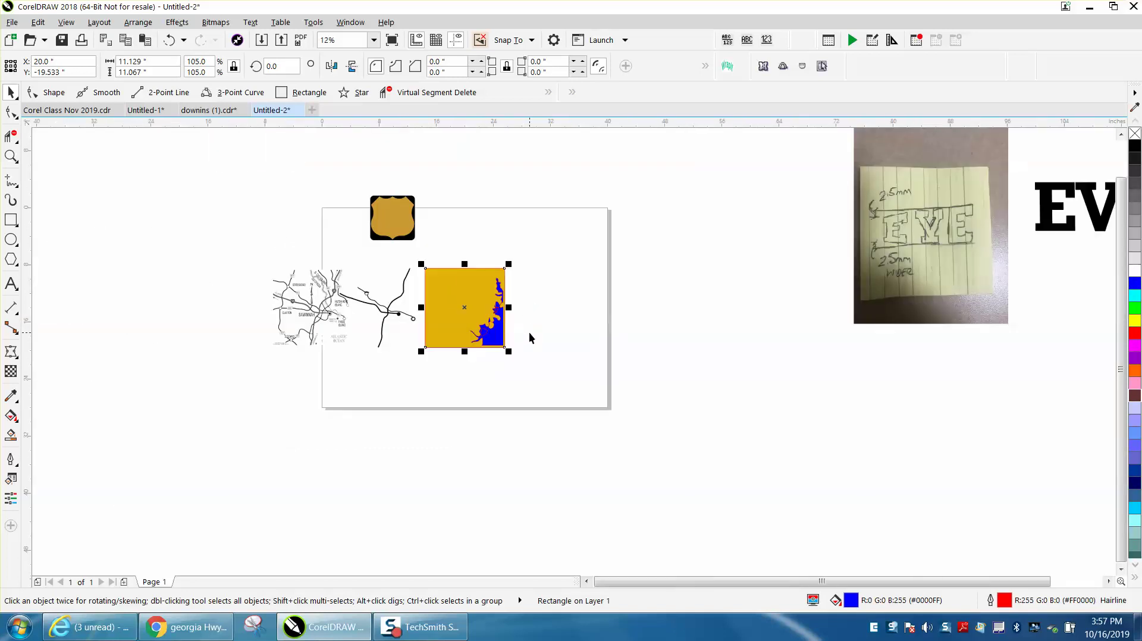
scroll(558, 328, "up", 1)
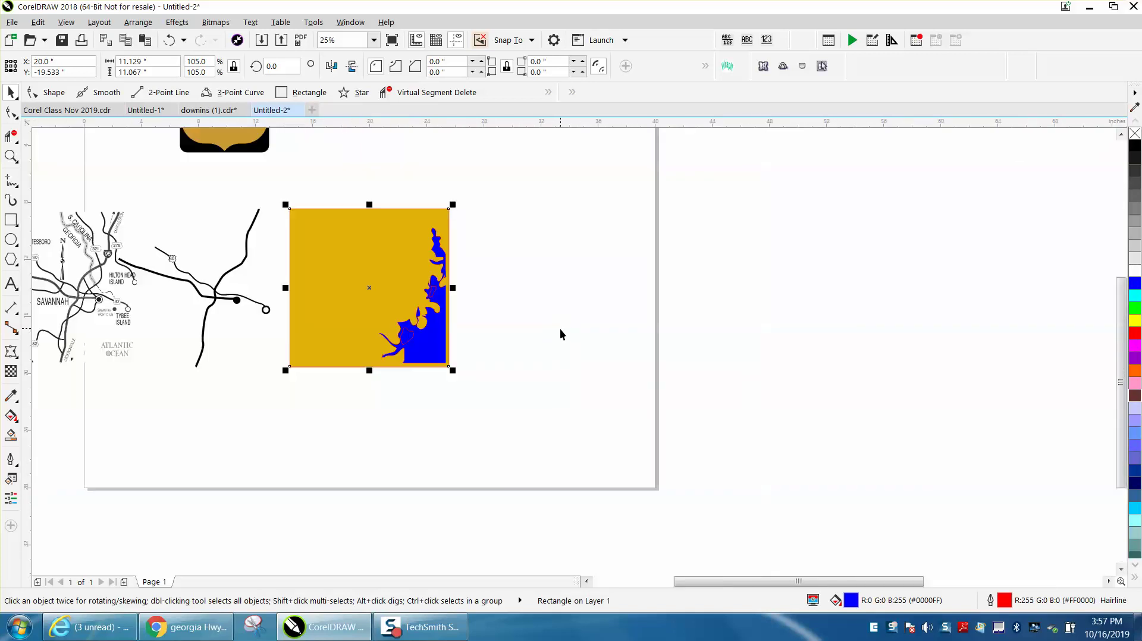